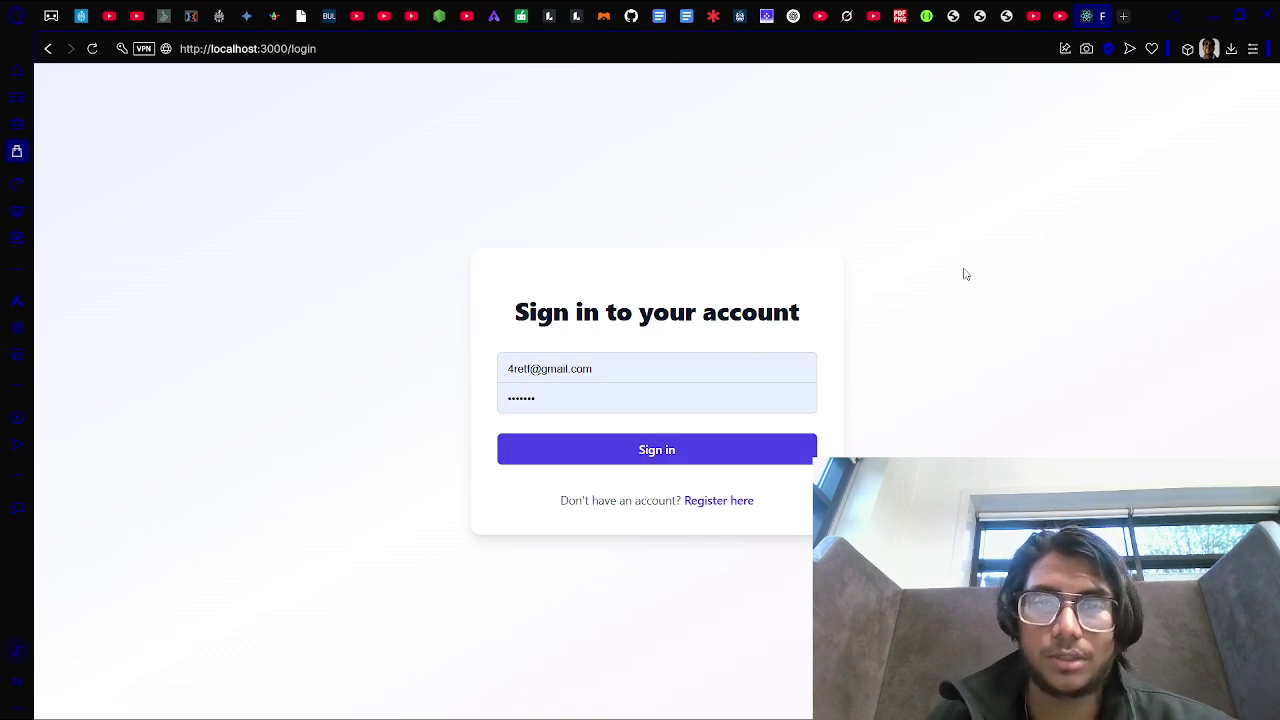
Step: Sign in with the prefilled credentials, continue to the profile form, and reload the page
click(752, 456)
click(668, 416)
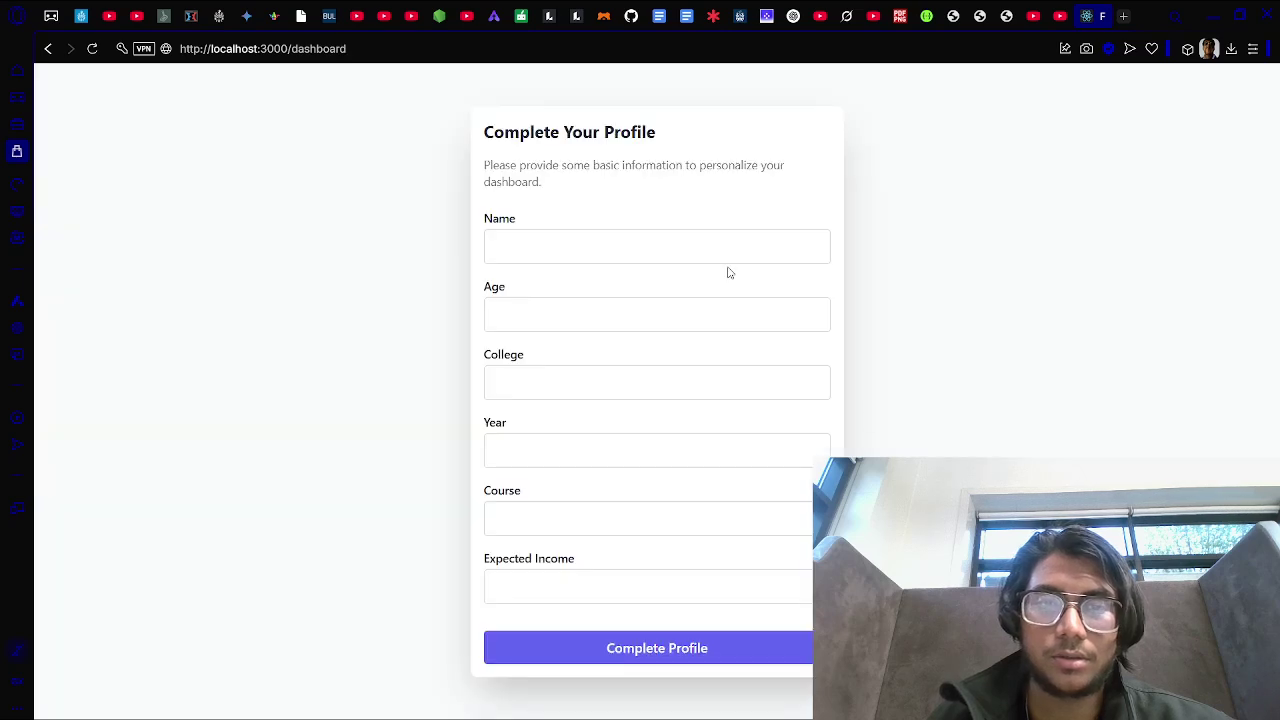
right_click(938, 198)
click(91, 50)
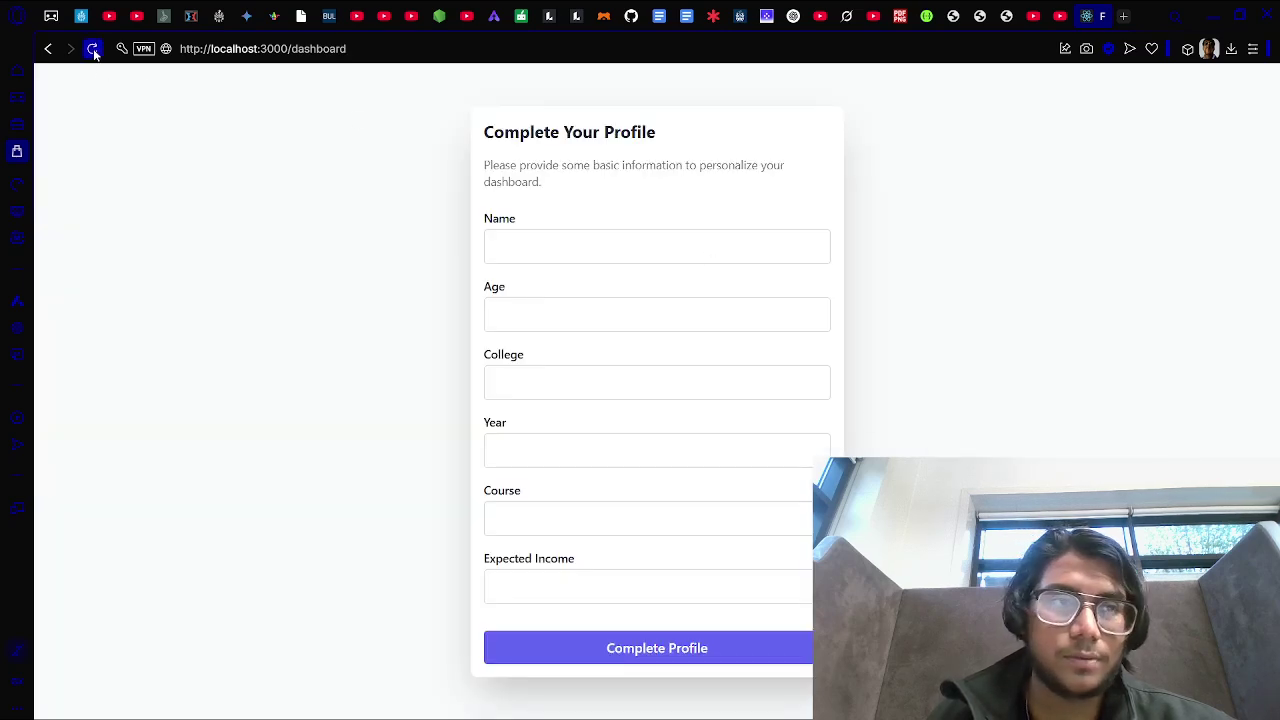
Step: Open the browser's network monitor on the sign-in page, and sign in with the prefilled credentials through to the profile form
right_click(1000, 192)
click(1045, 575)
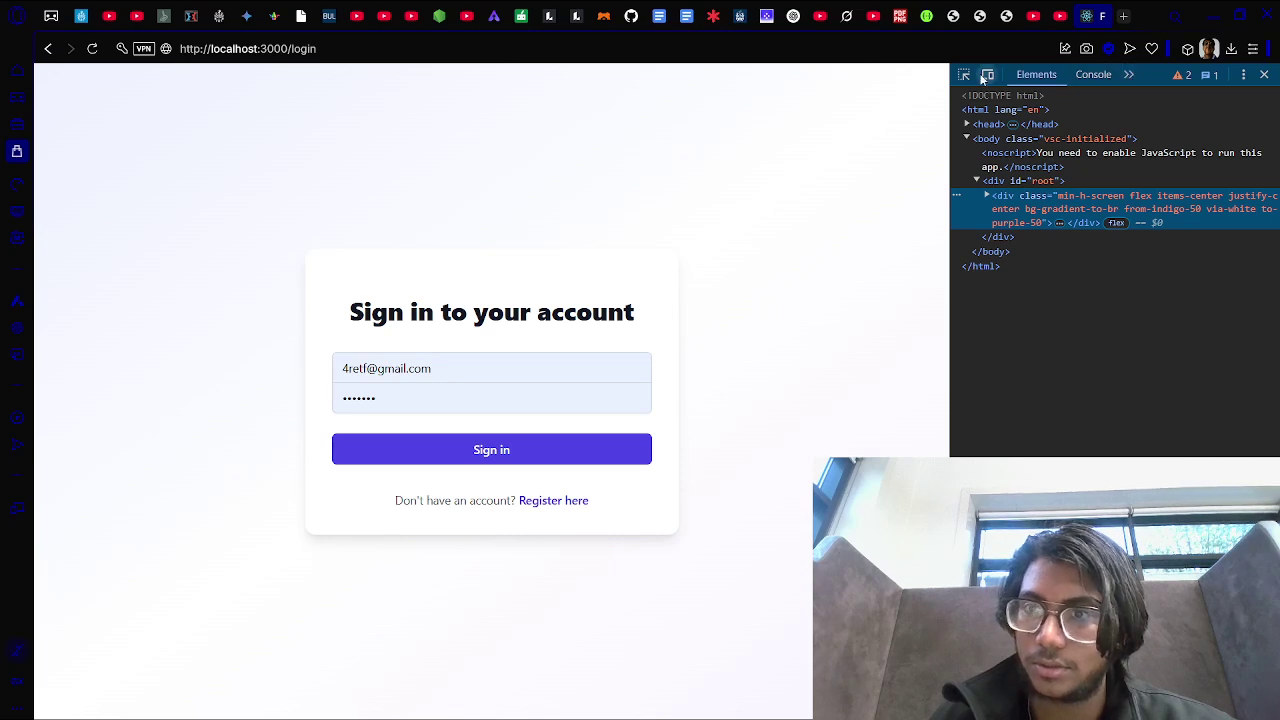
click(1128, 74)
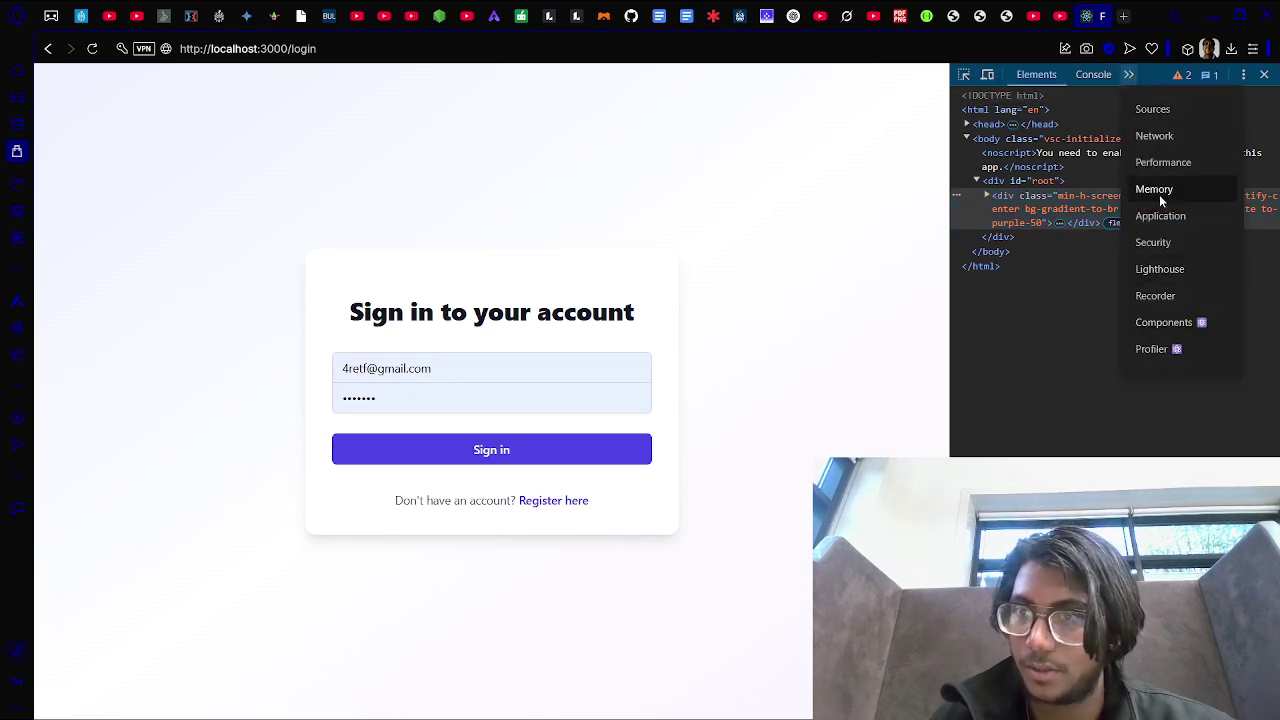
click(1160, 136)
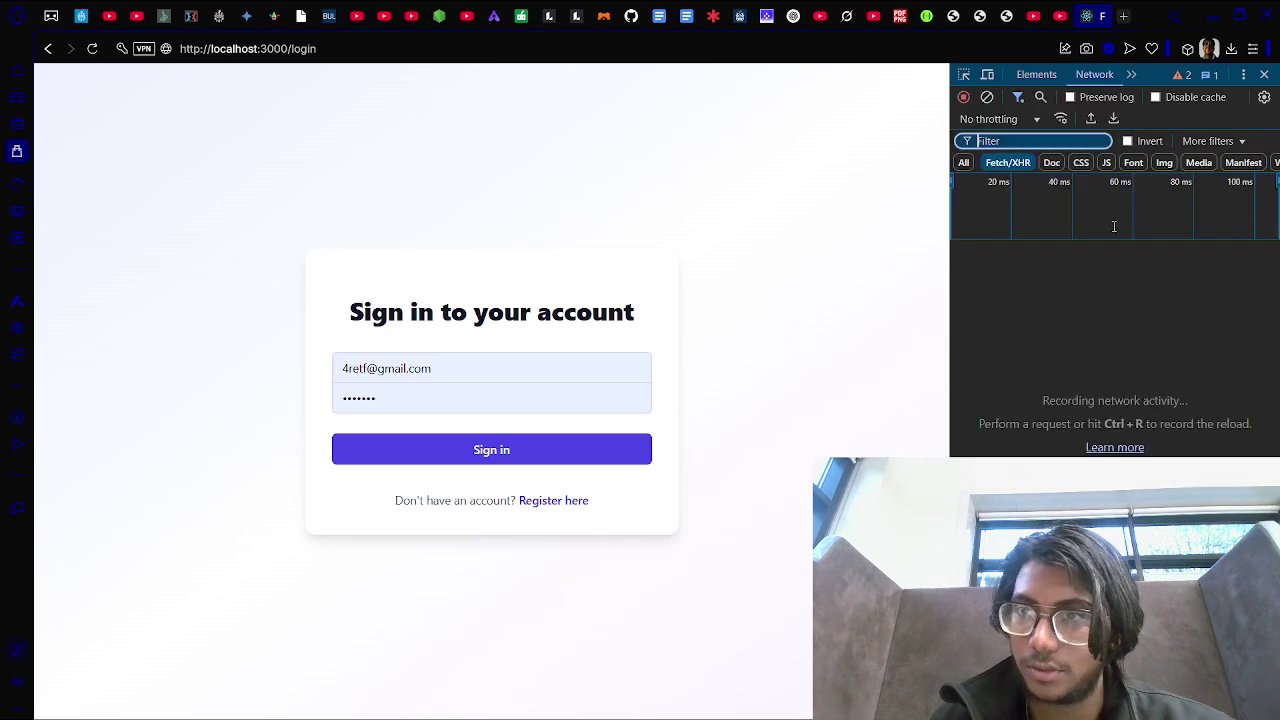
click(453, 441)
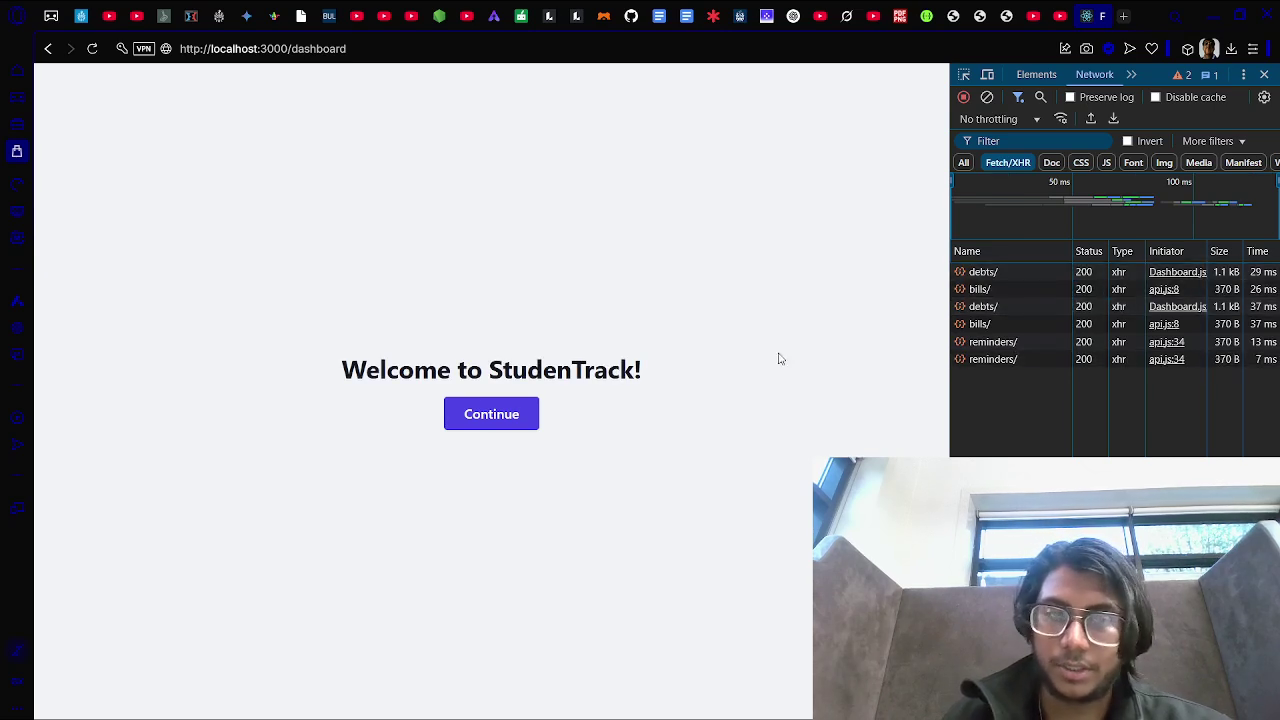
click(474, 411)
Step: Complete the profile with 12 for name, age, college, year, course and expected income, and submit it
click(386, 246)
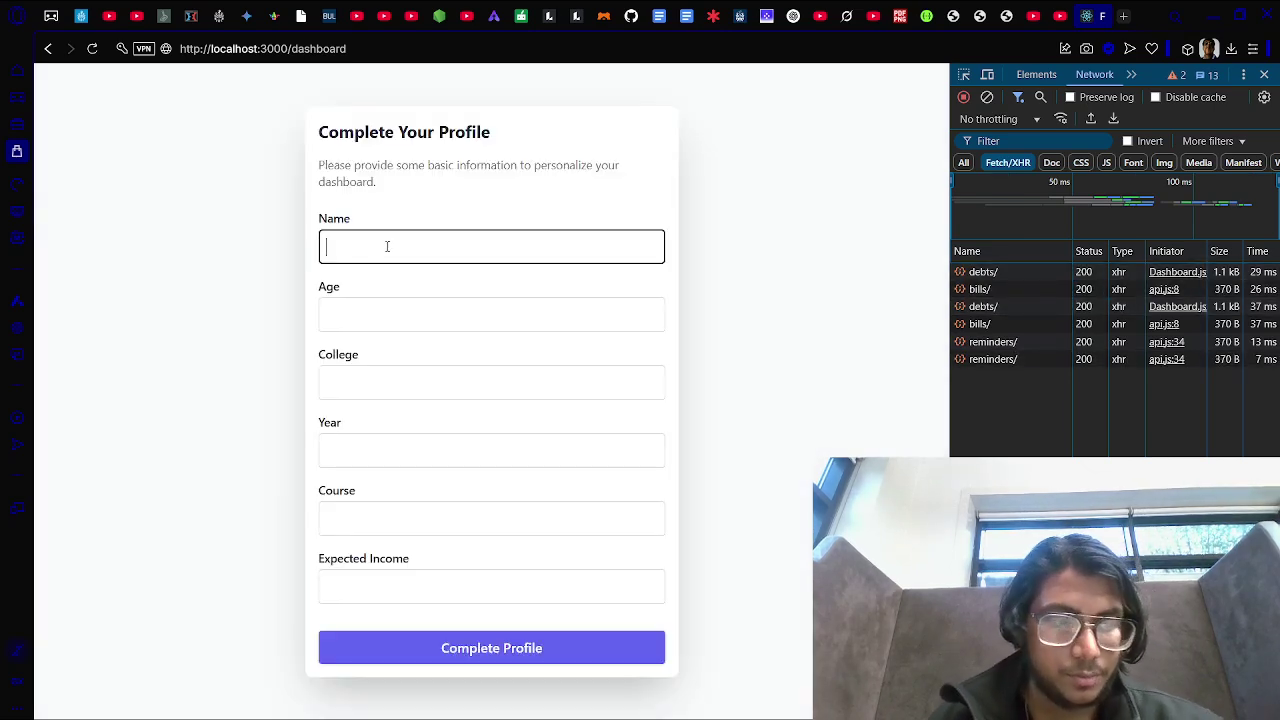
click(409, 324)
text(12)
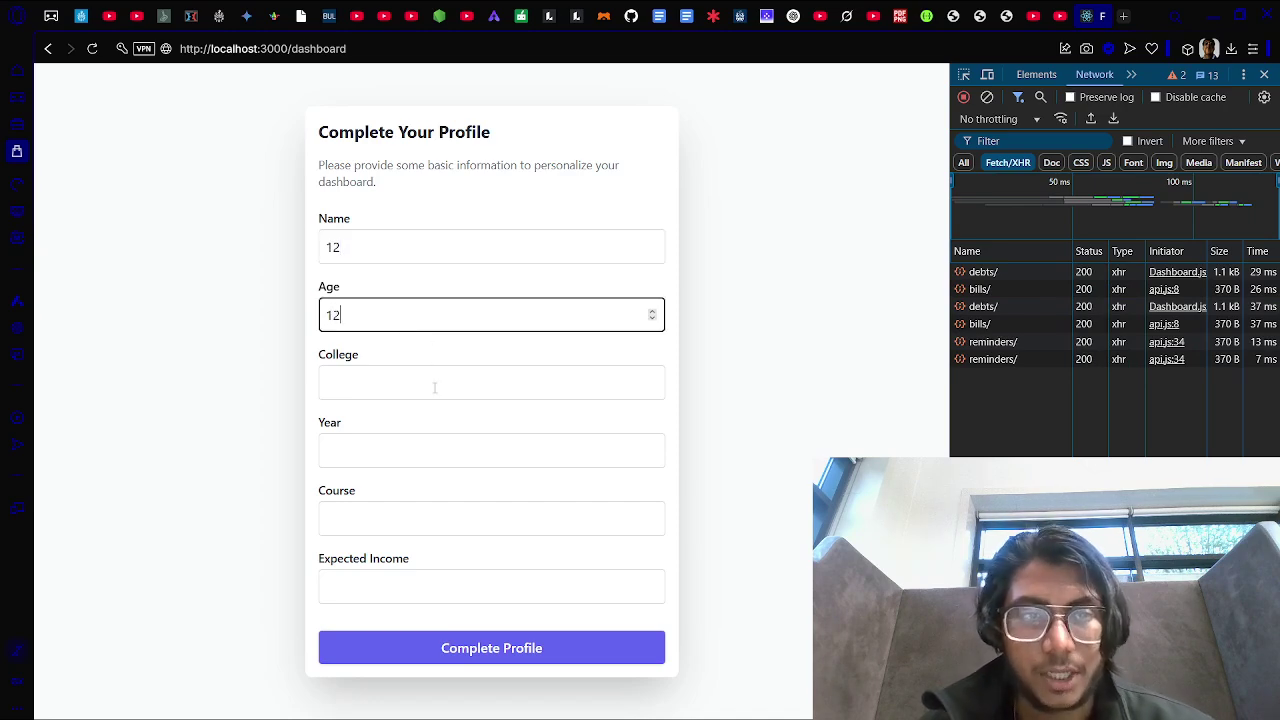
click(434, 387)
text(12)
click(411, 448)
text(12)
click(394, 509)
text(12)
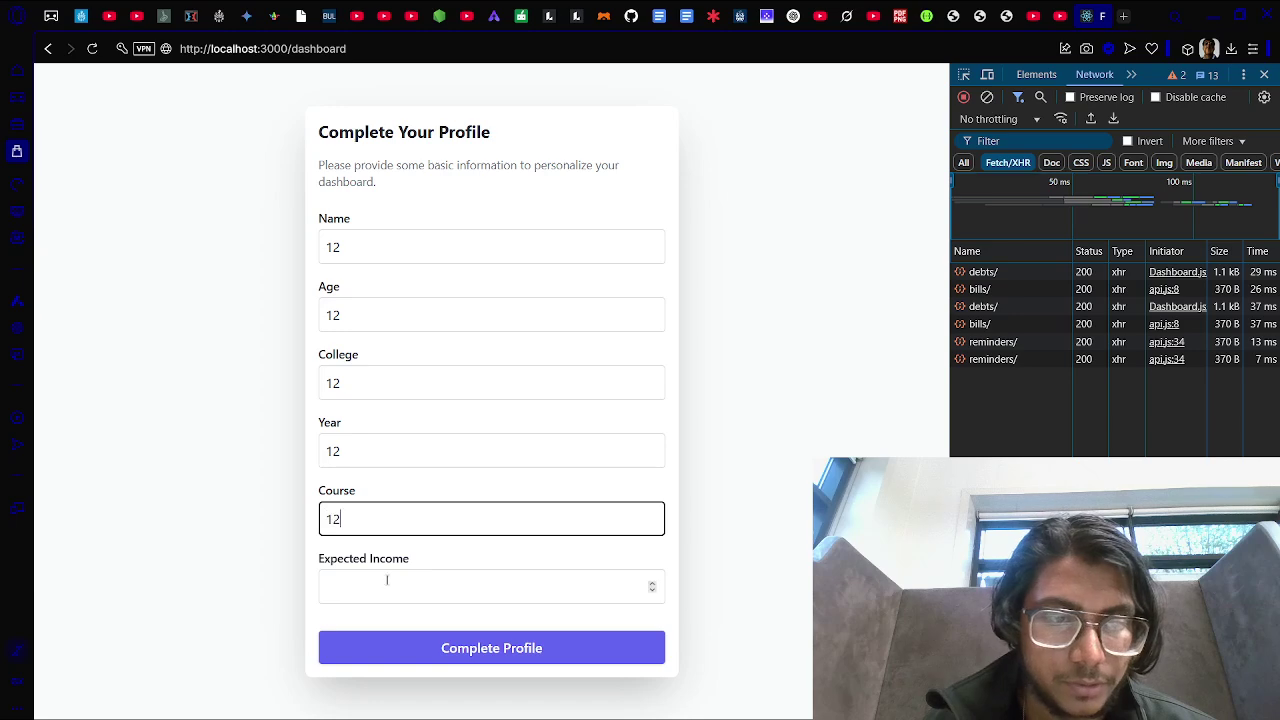
click(386, 583)
text(12)
click(470, 648)
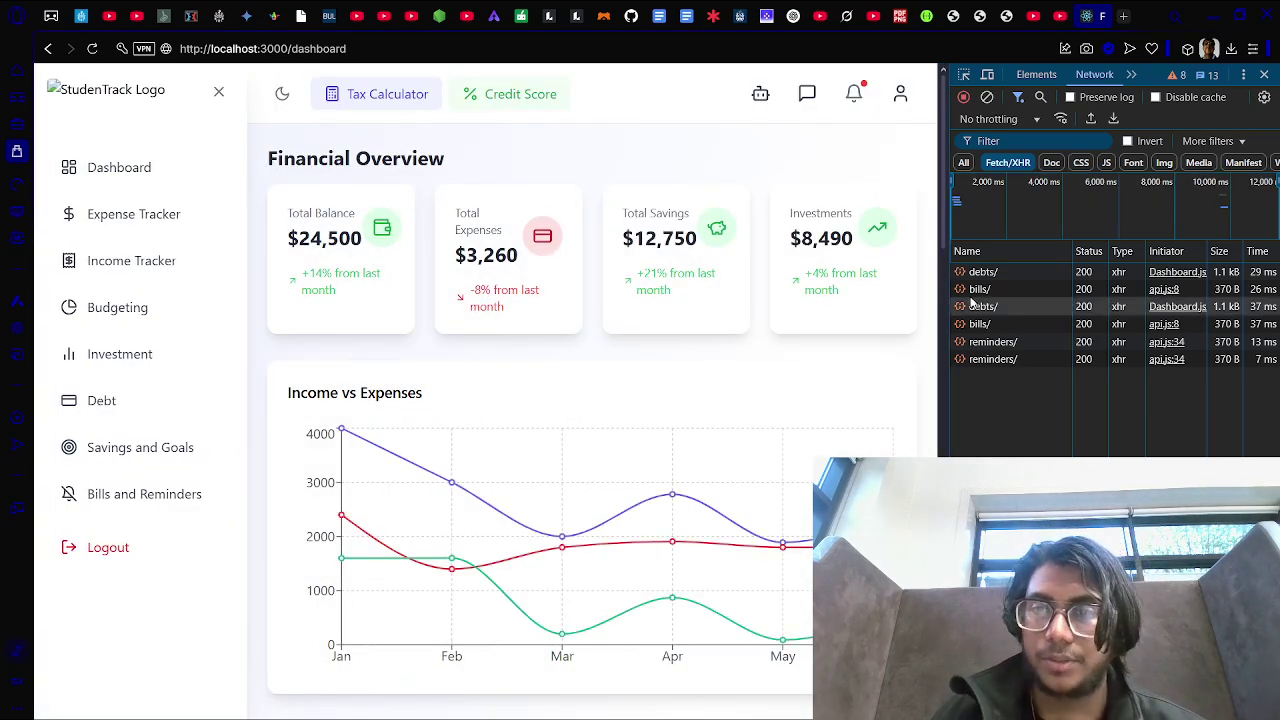
Step: Review the dashboard's overview sections, focusing on the Bills and Reminders card
scroll(770, 460, down, 6)
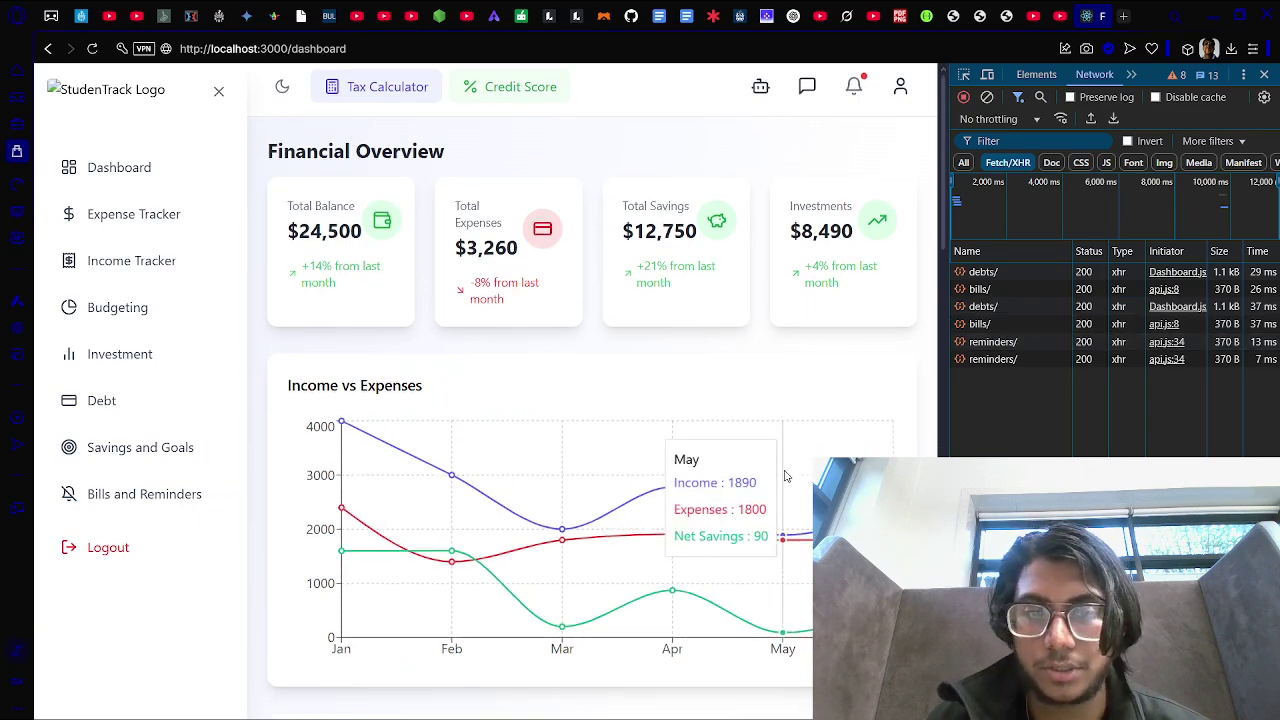
scroll(723, 434, down, 3)
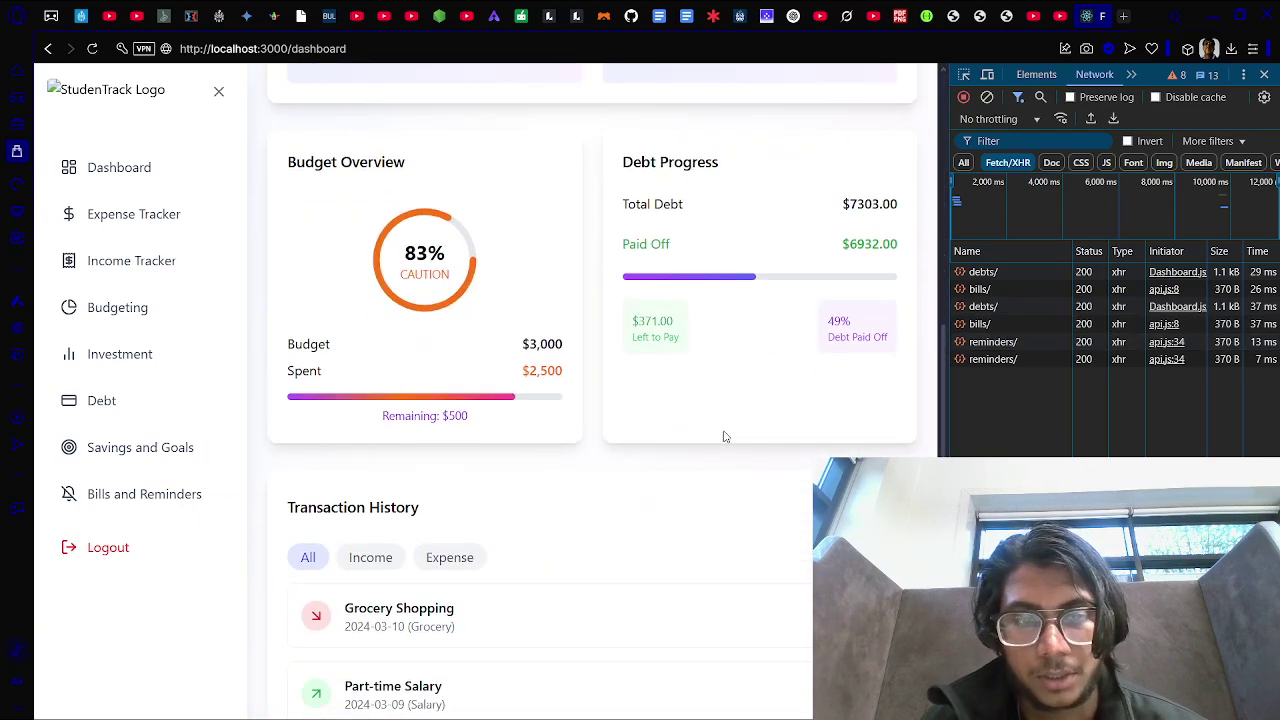
scroll(674, 526, up, 5)
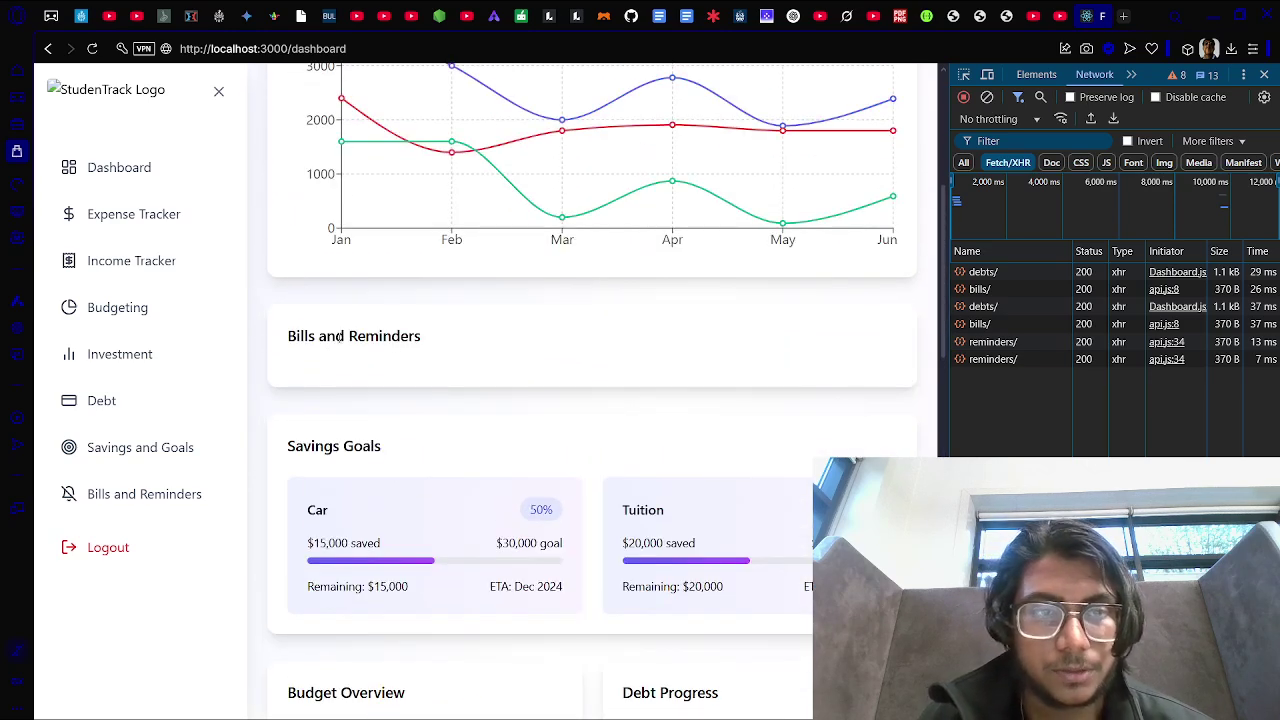
drag(285, 336, 477, 346)
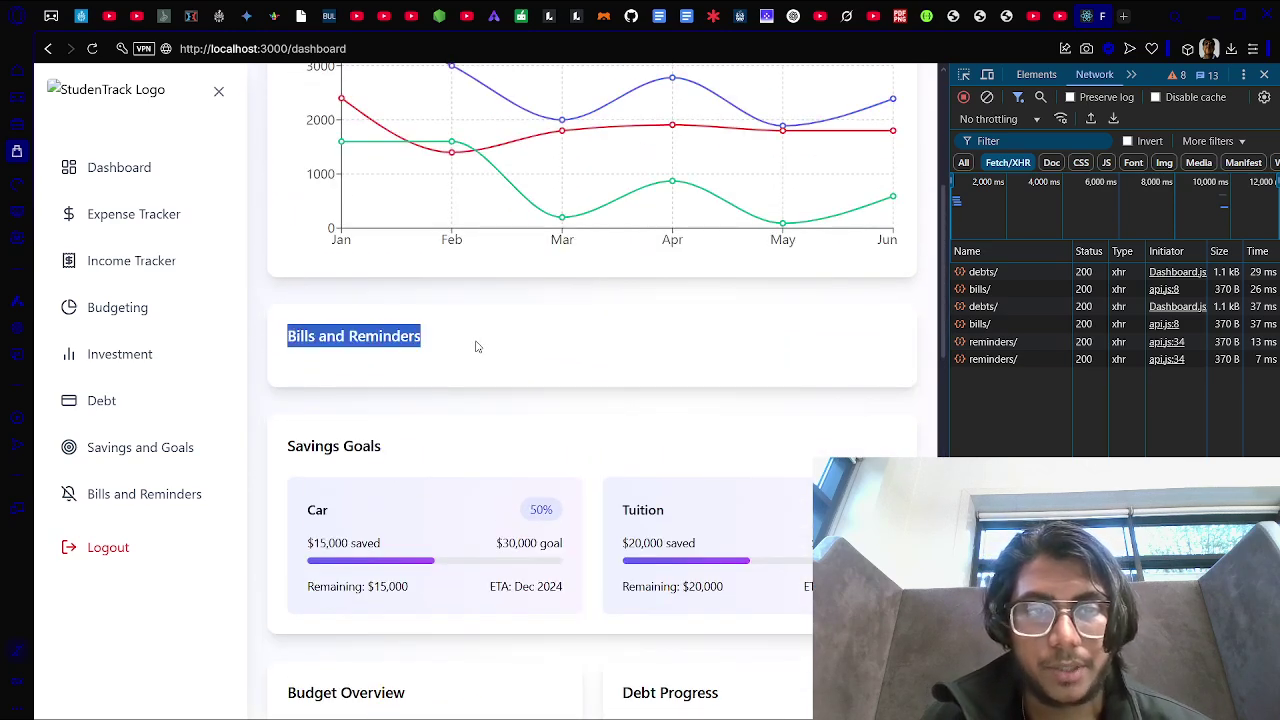
click(639, 347)
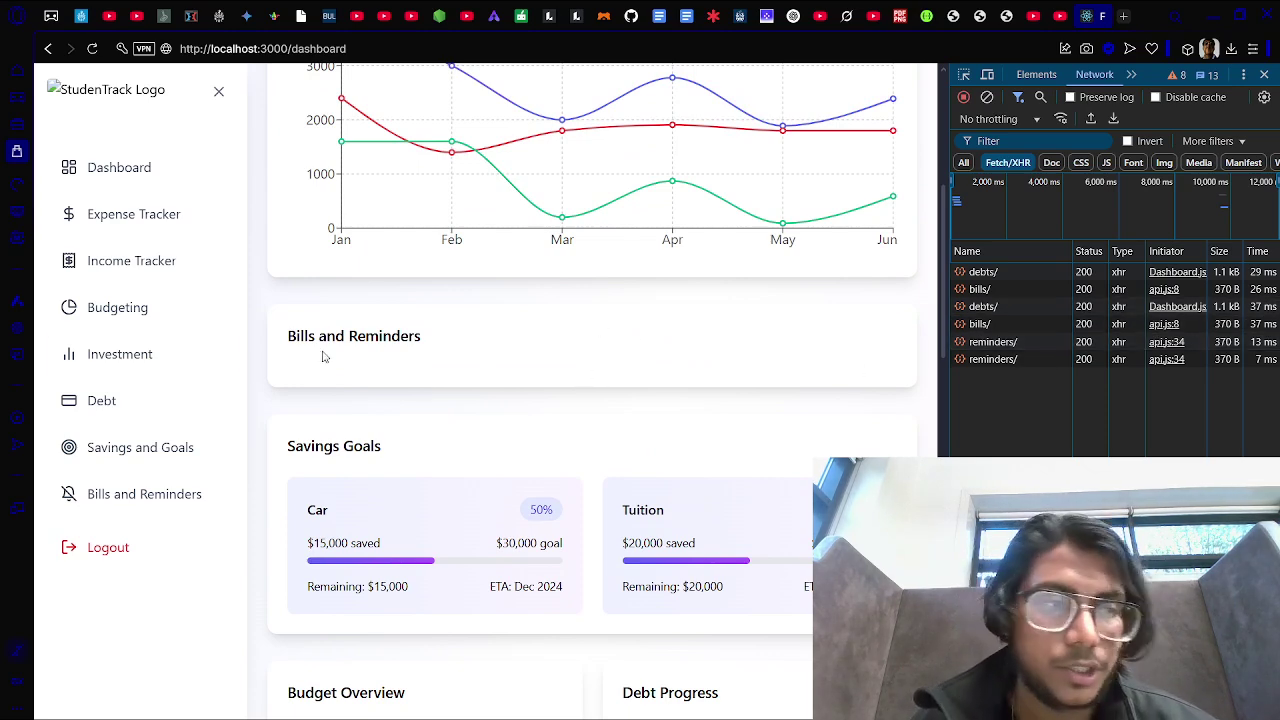
Step: Start a new bill on the Bills and Reminders page, named internet with an amount of 222
click(199, 507)
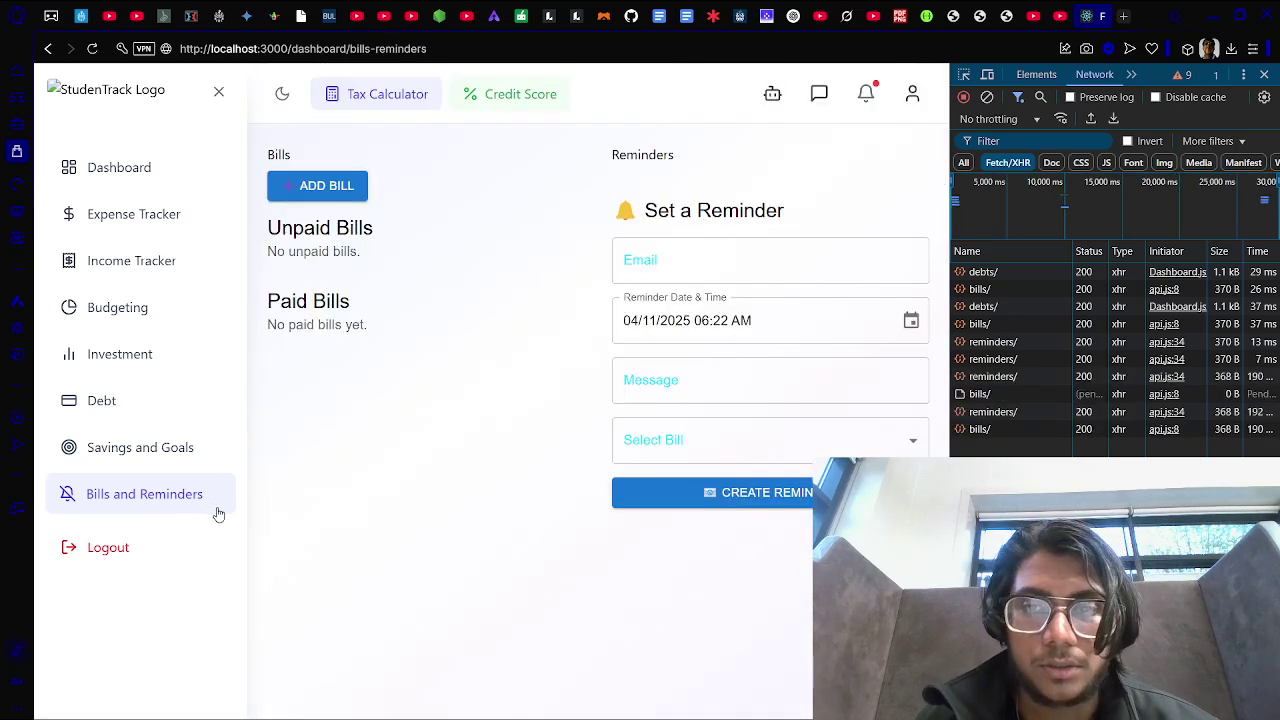
click(341, 188)
click(362, 268)
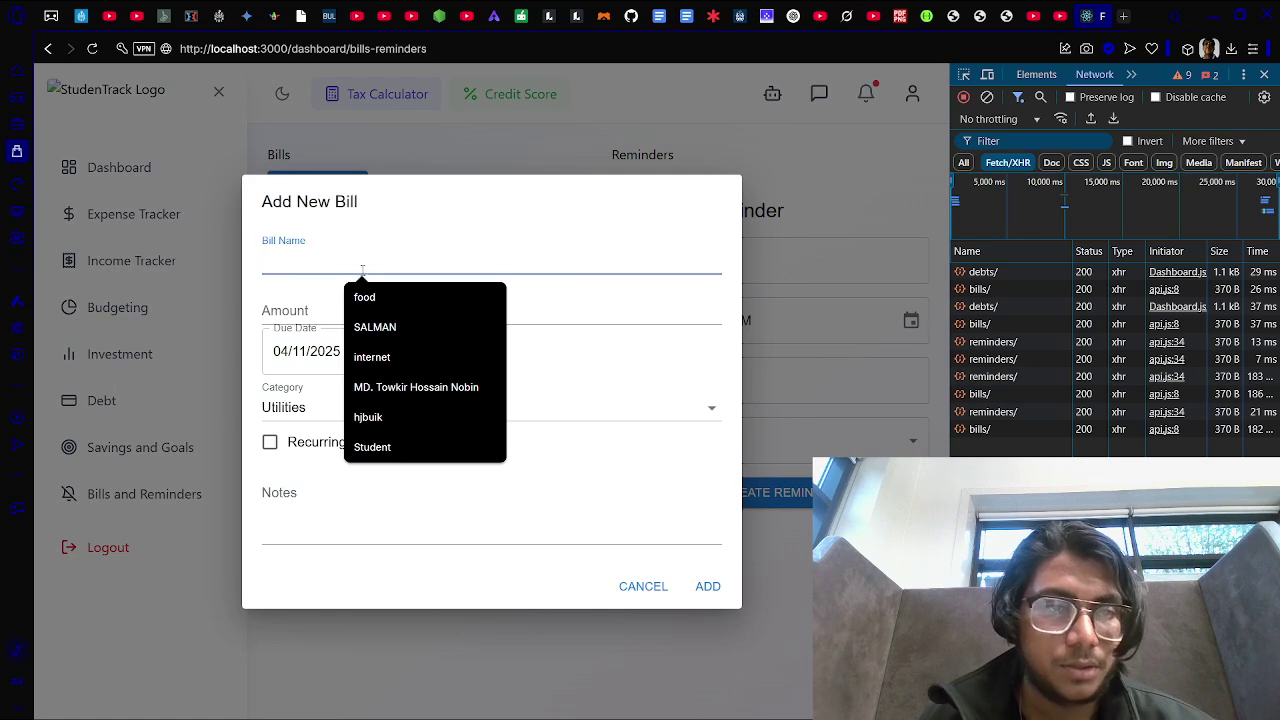
text(intw)
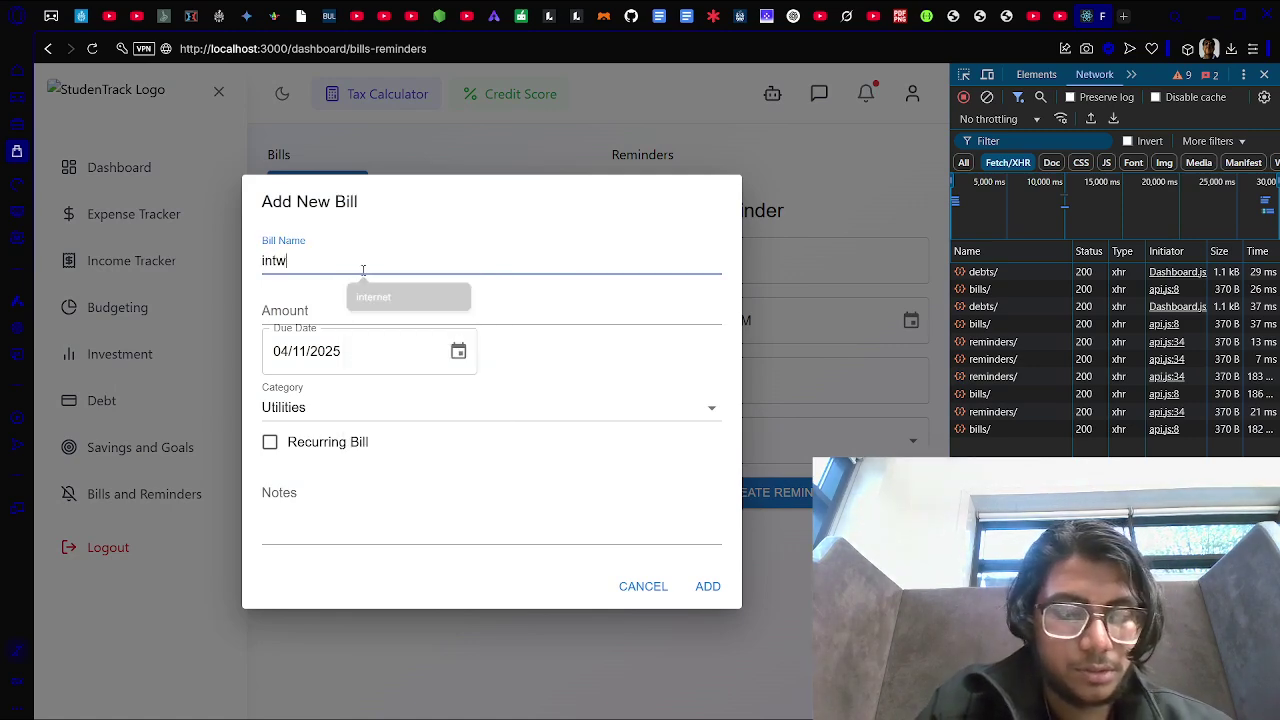
key(BackSpace)
text(ernet)
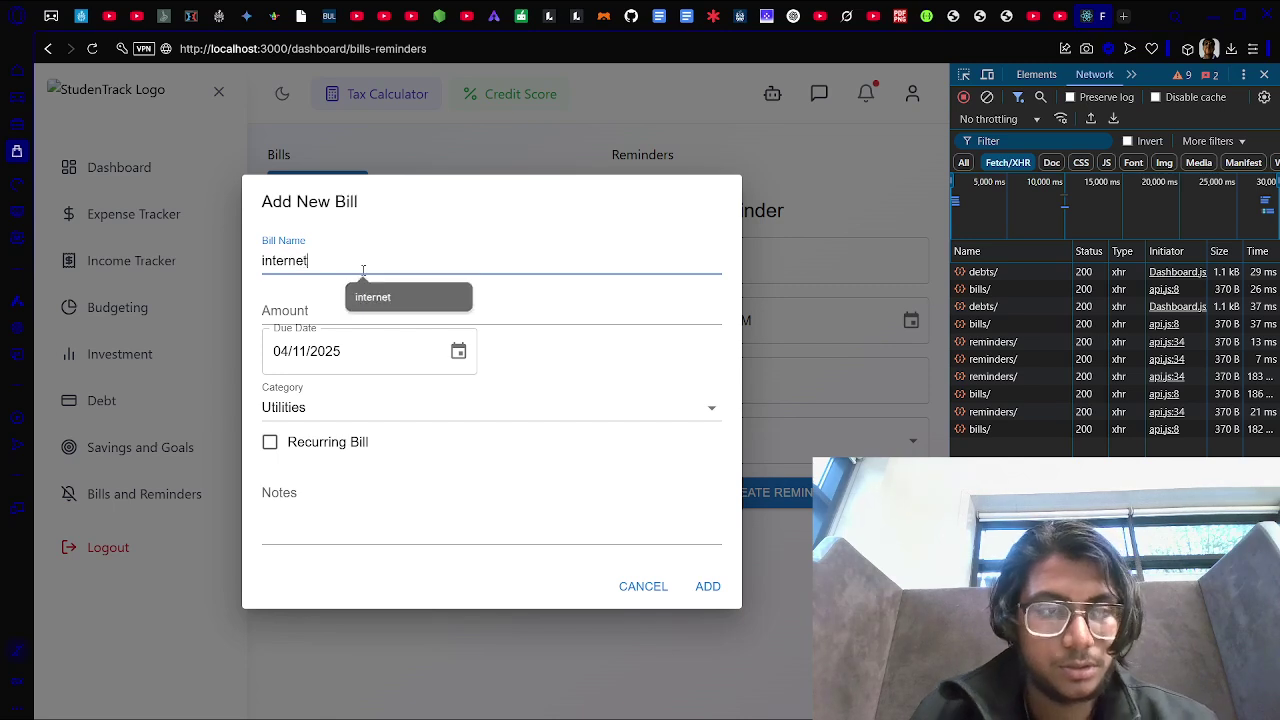
click(411, 306)
text(2)
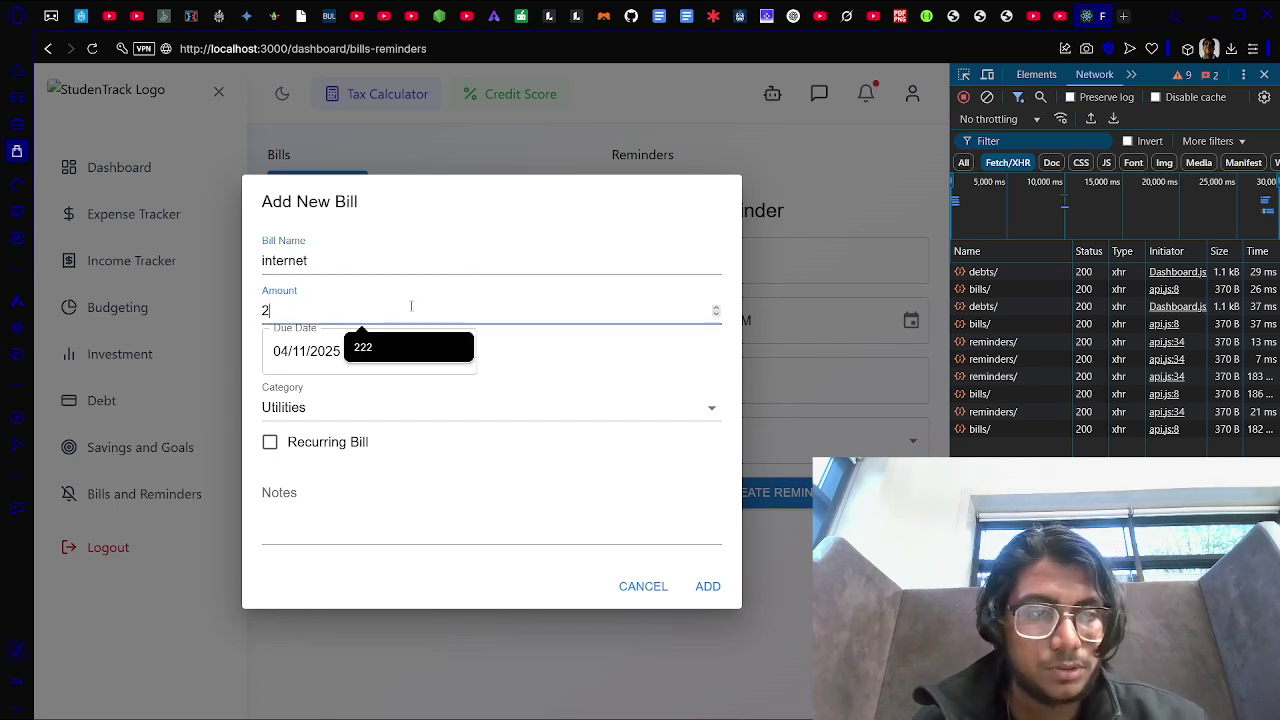
text(22)
Step: Set the new bill's category to Subscription, enter the note "net", and add the bill
click(369, 415)
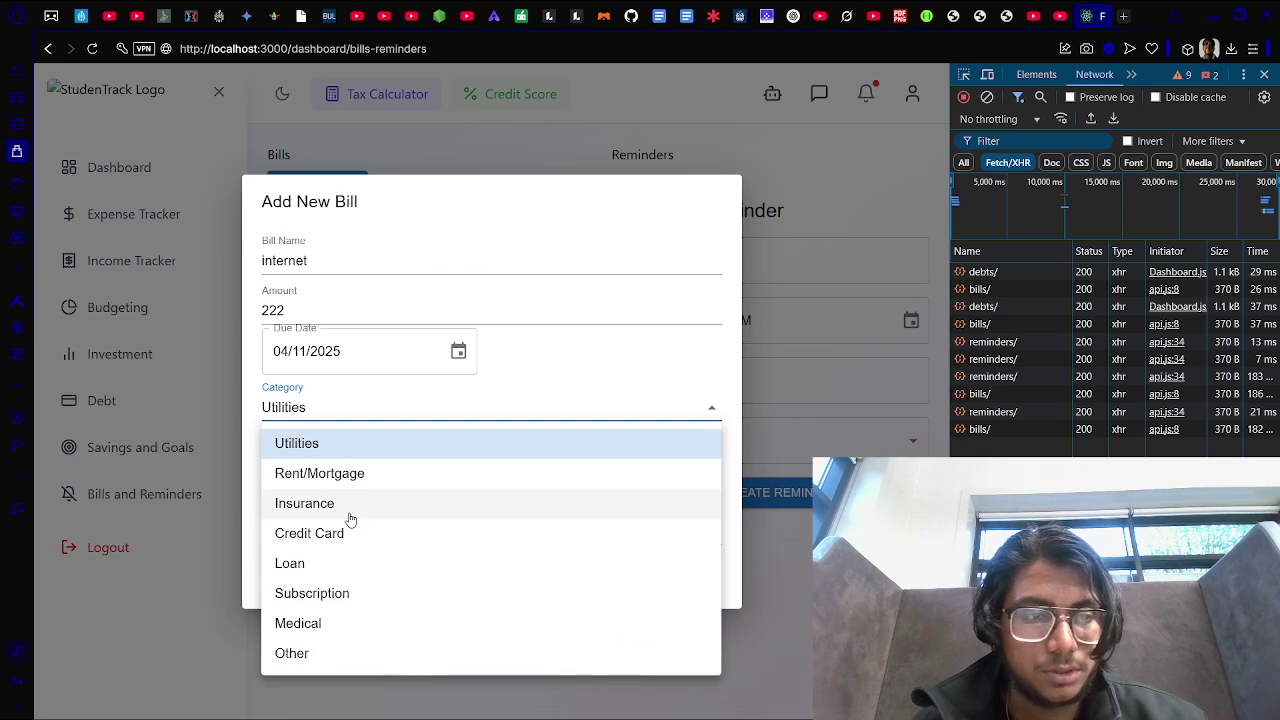
click(337, 592)
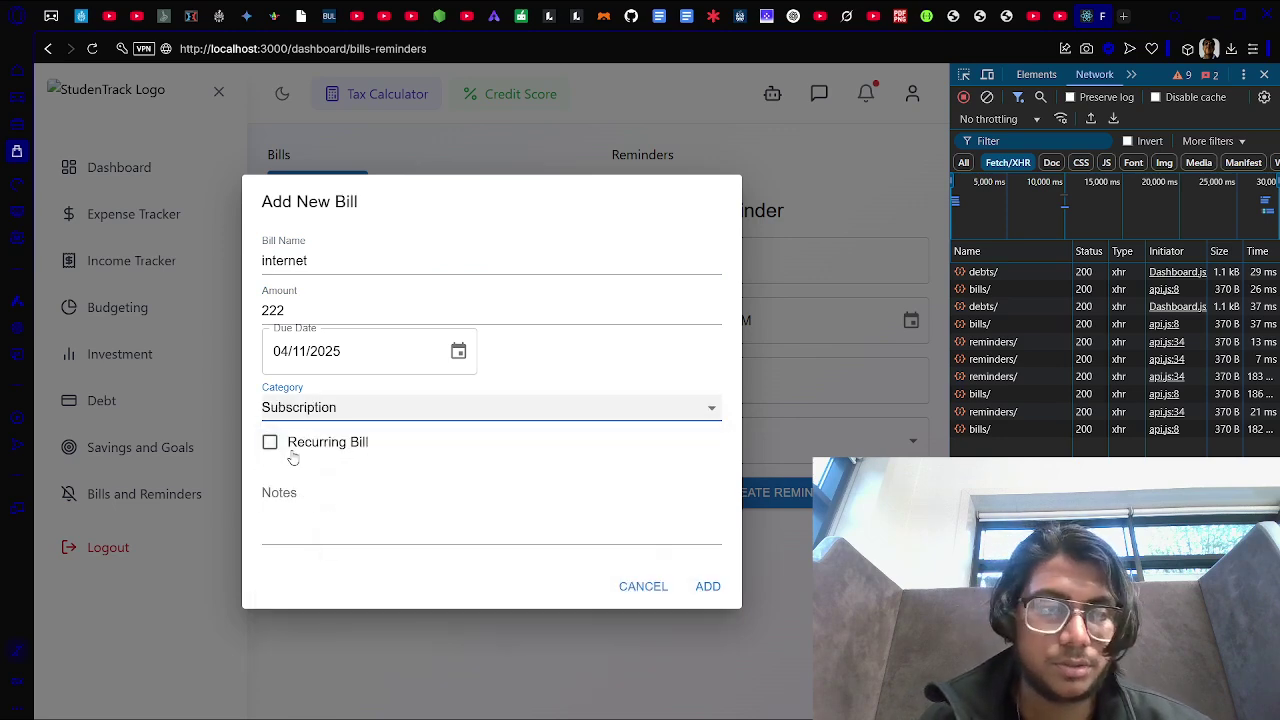
click(453, 535)
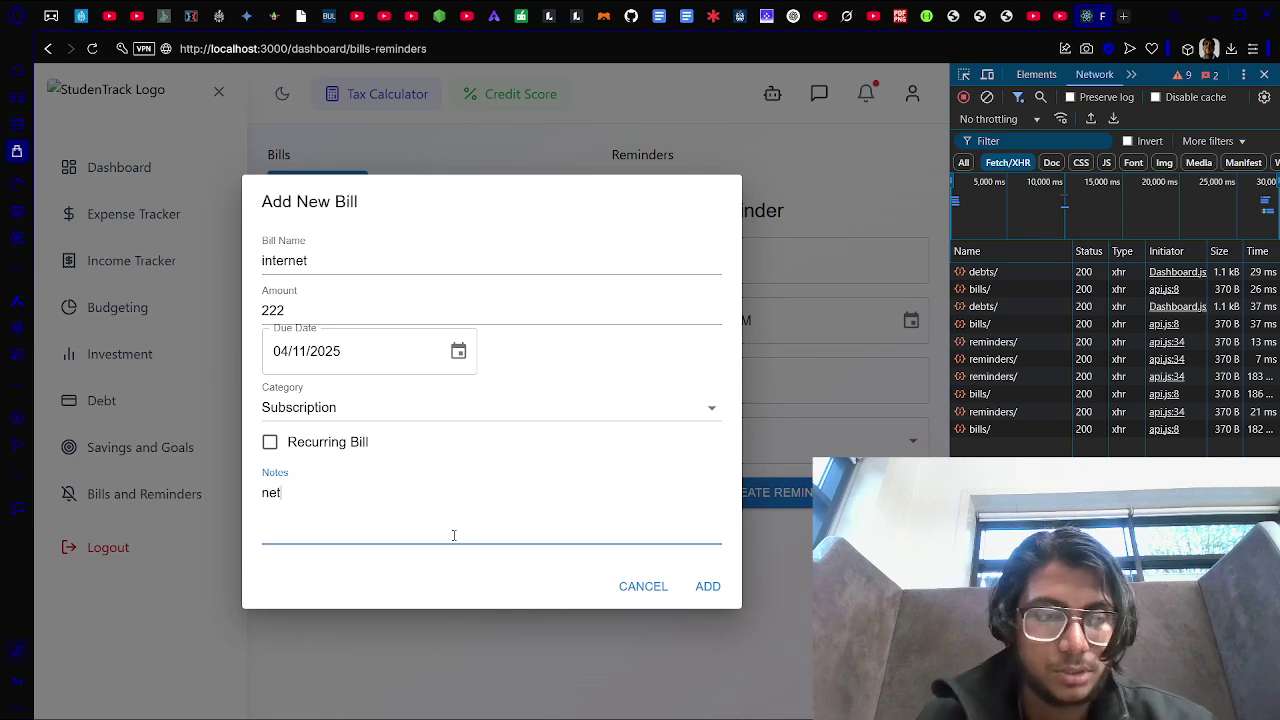
click(708, 588)
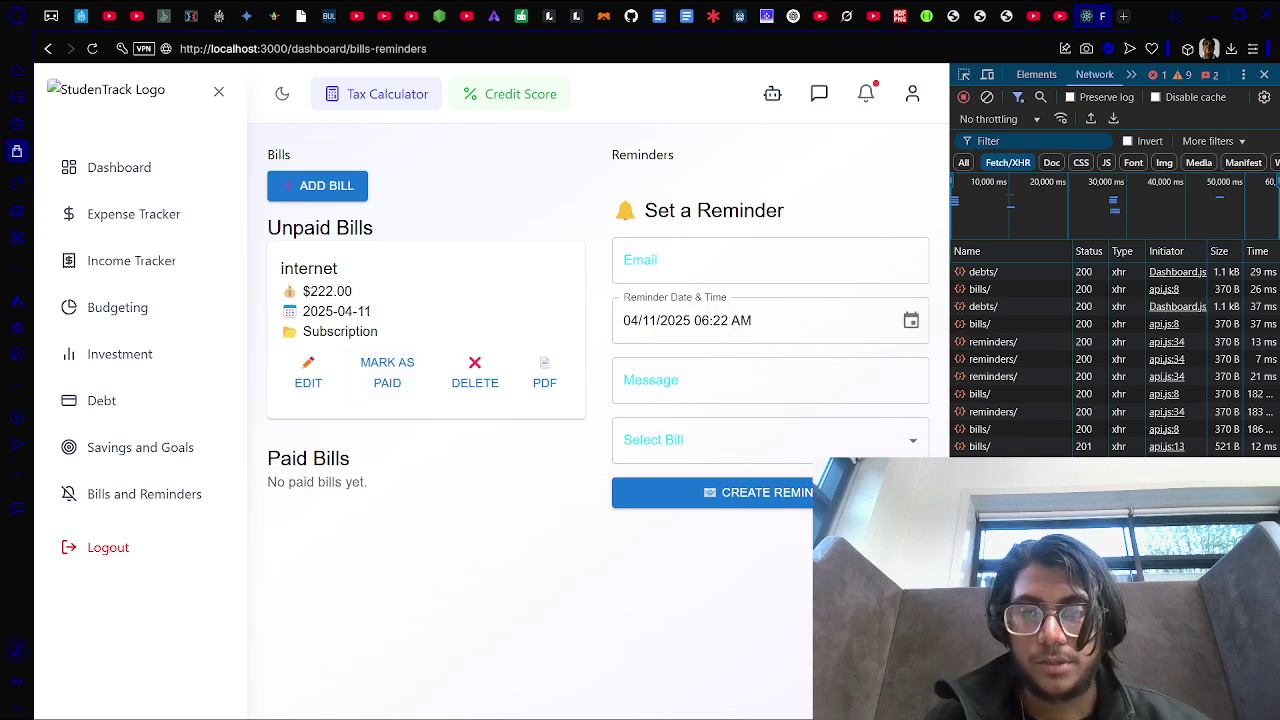
Step: Mark the internet bill as paid and return it to unpaid
click(386, 382)
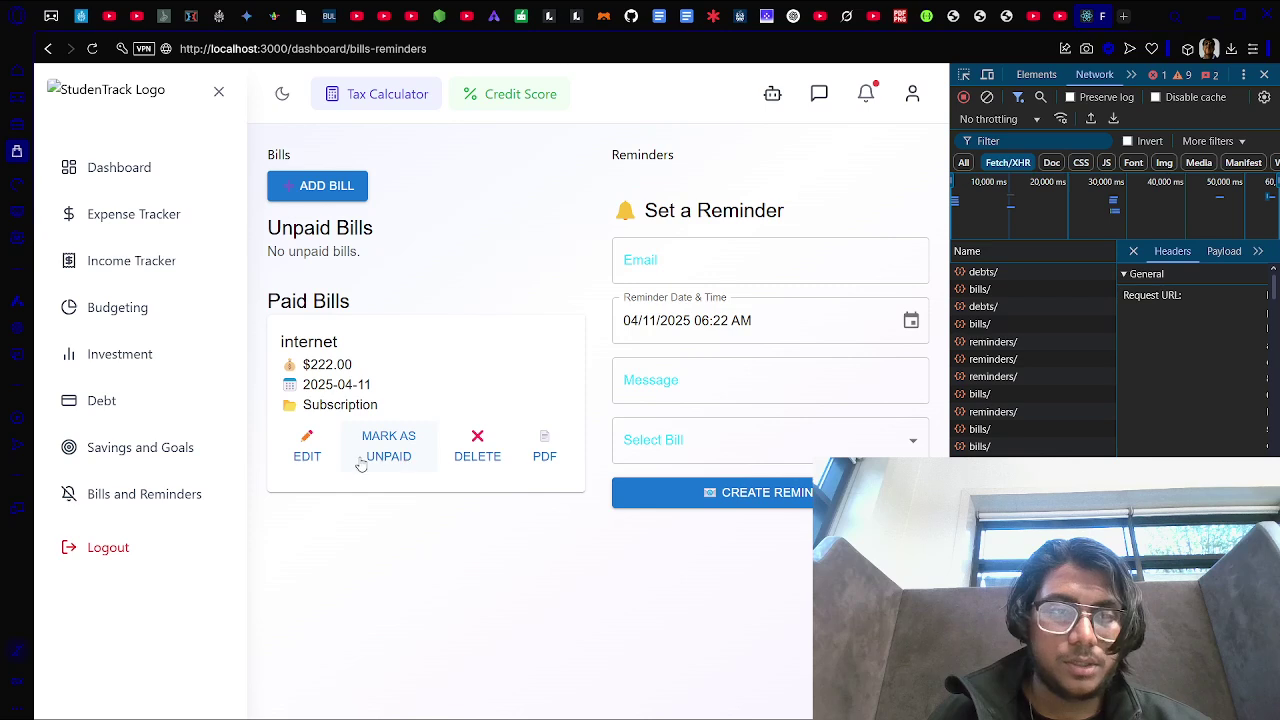
click(395, 463)
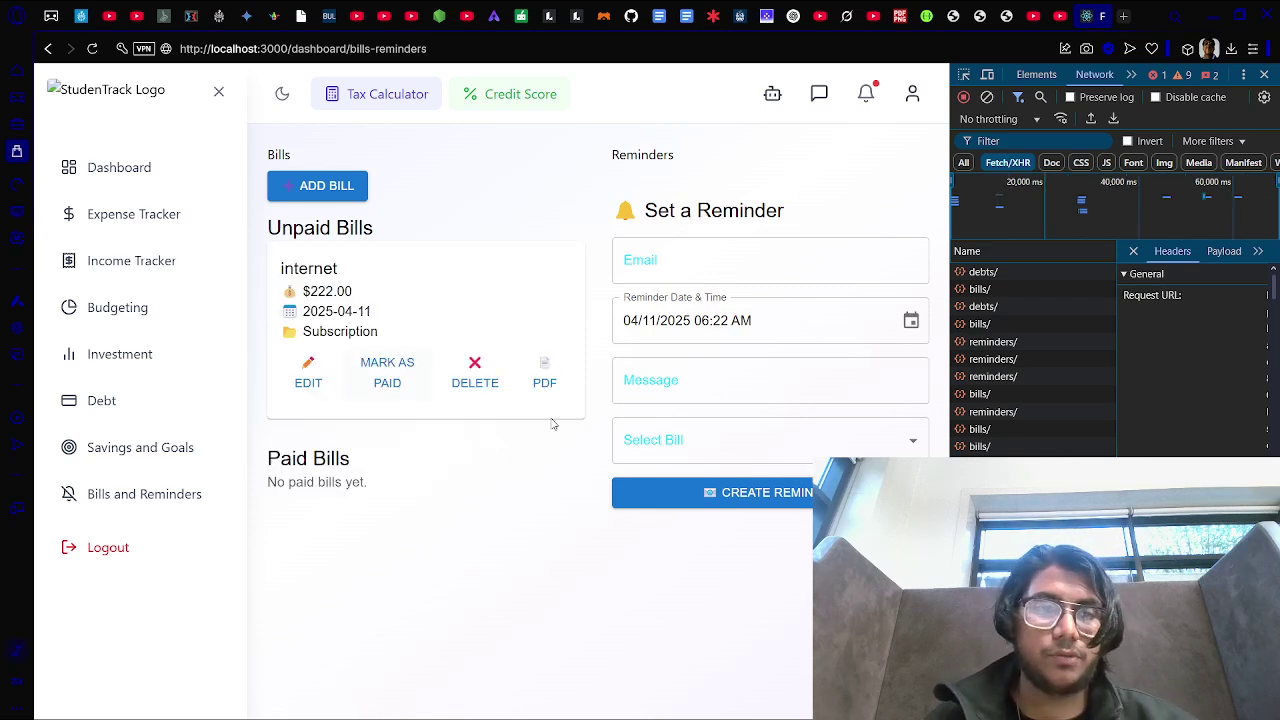
Step: Create a reminder for the internet bill with the suggested account e-mail and the message "wer"
click(698, 268)
click(764, 308)
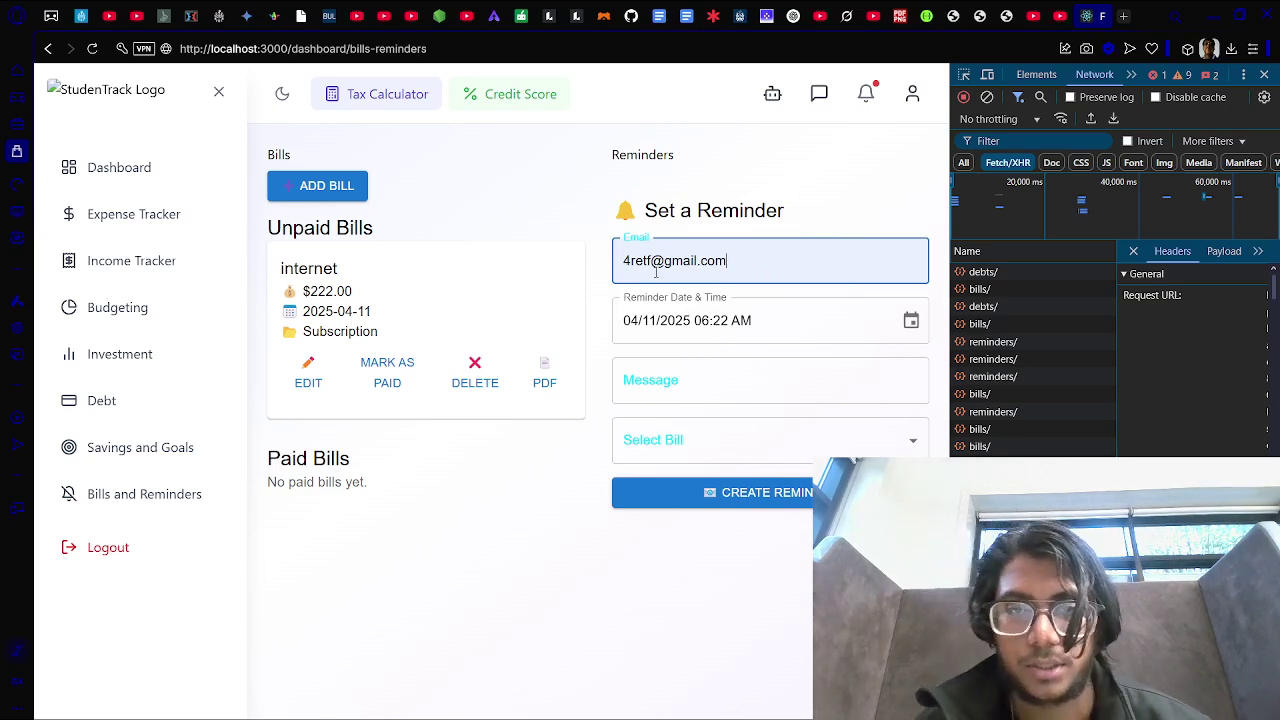
click(725, 395)
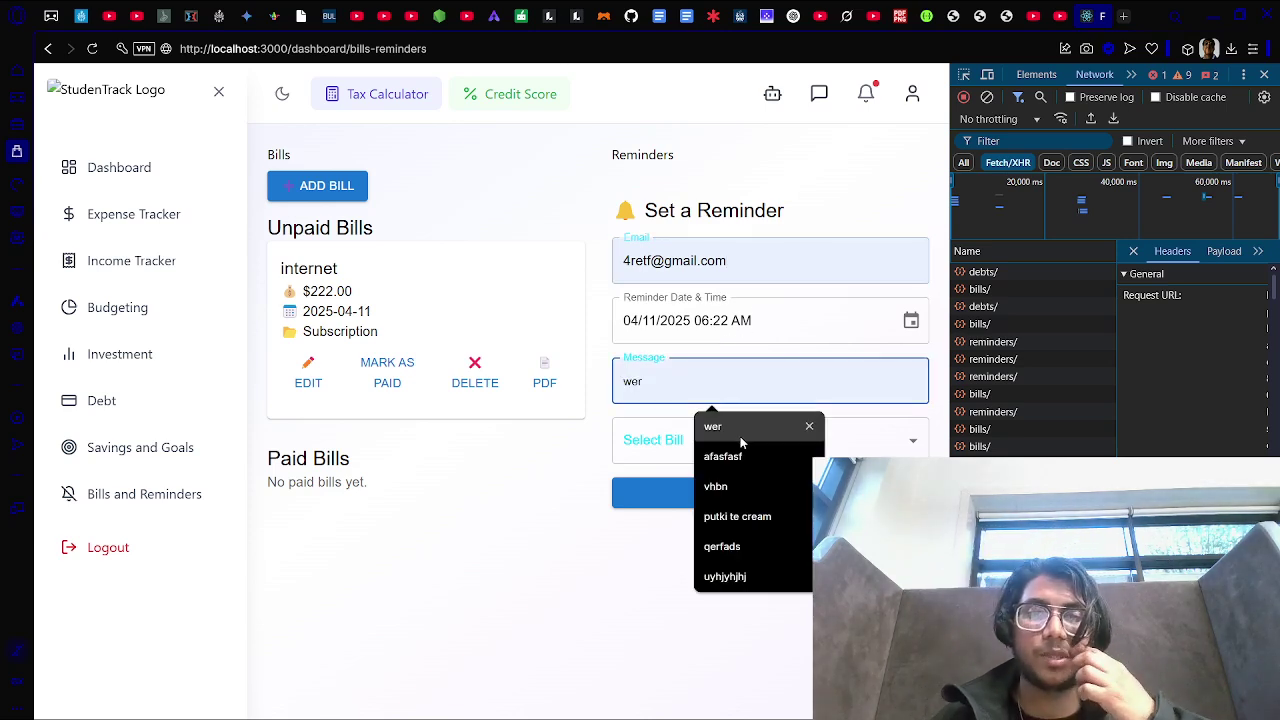
click(689, 449)
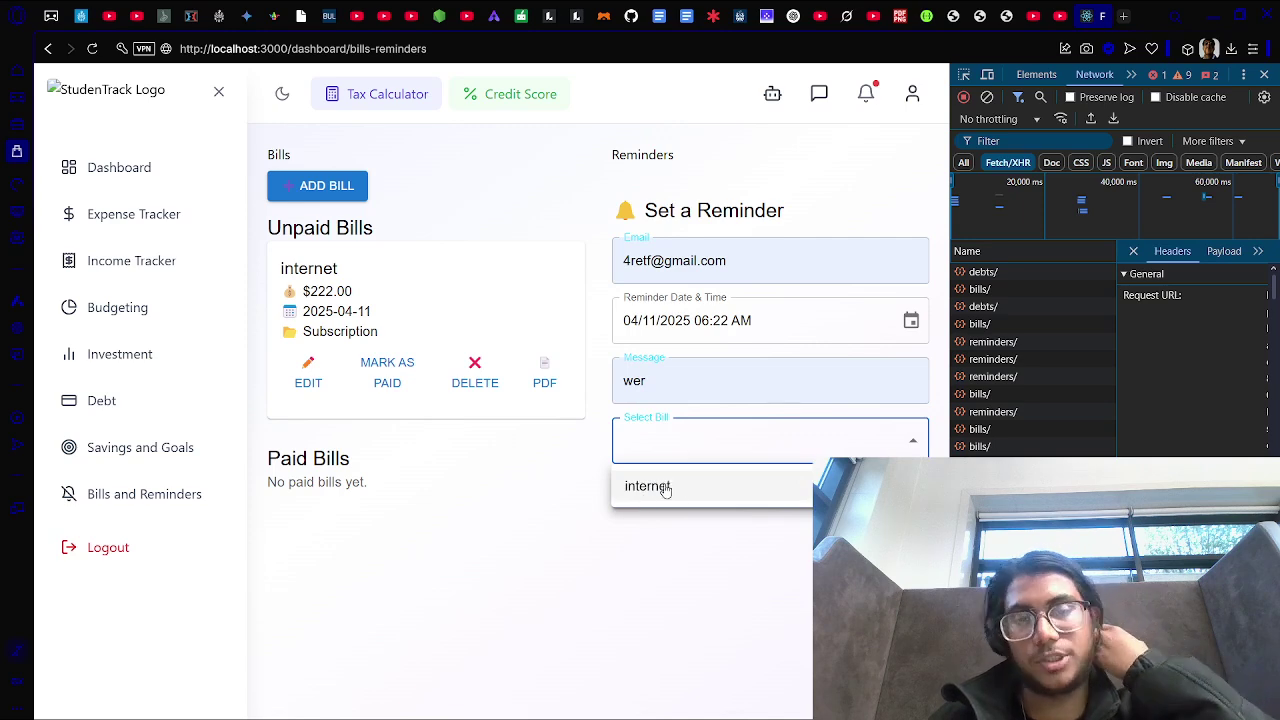
click(716, 497)
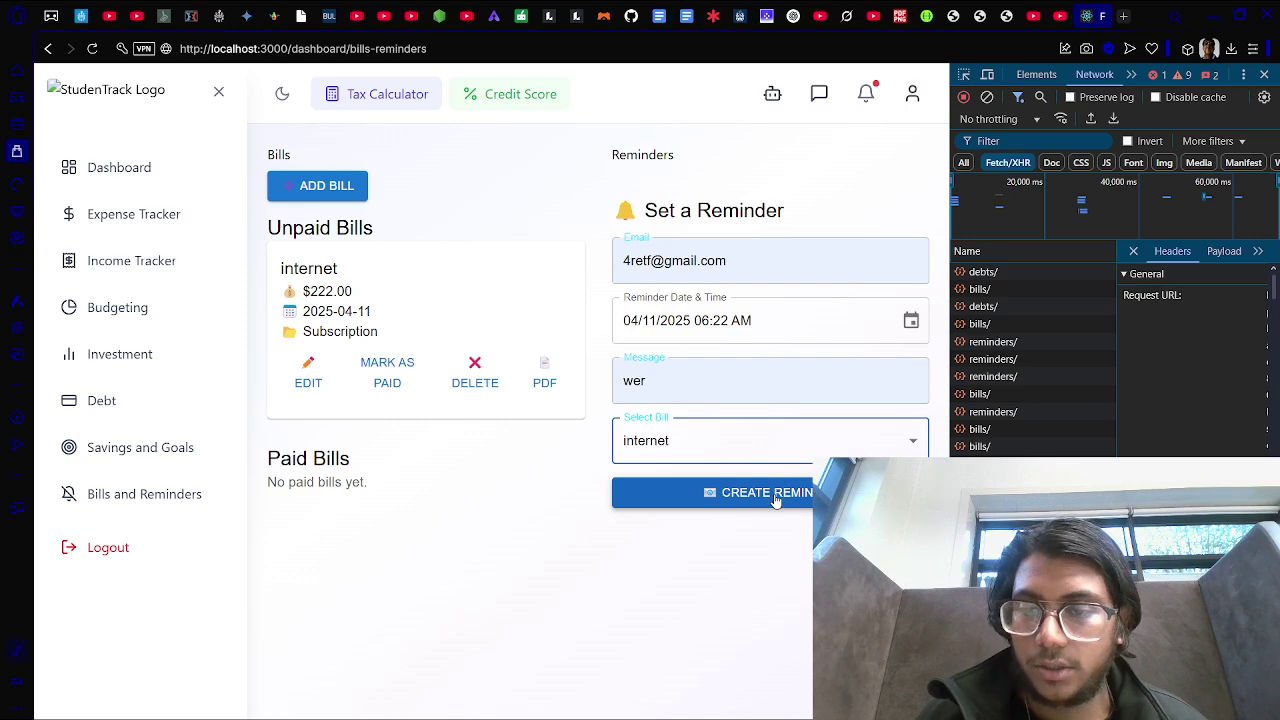
click(779, 506)
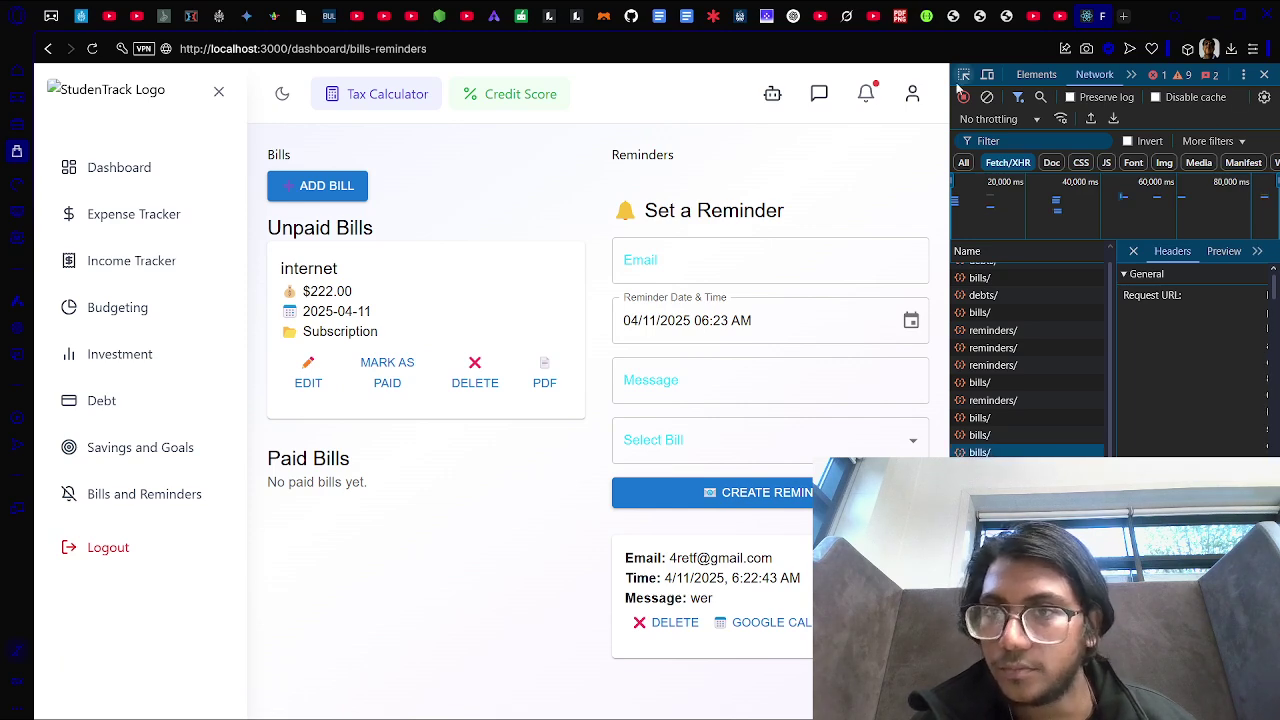
Step: Widen the developer tools and examine the bill and reminder request details and the loaded source files
drag(950, 85, 617, 130)
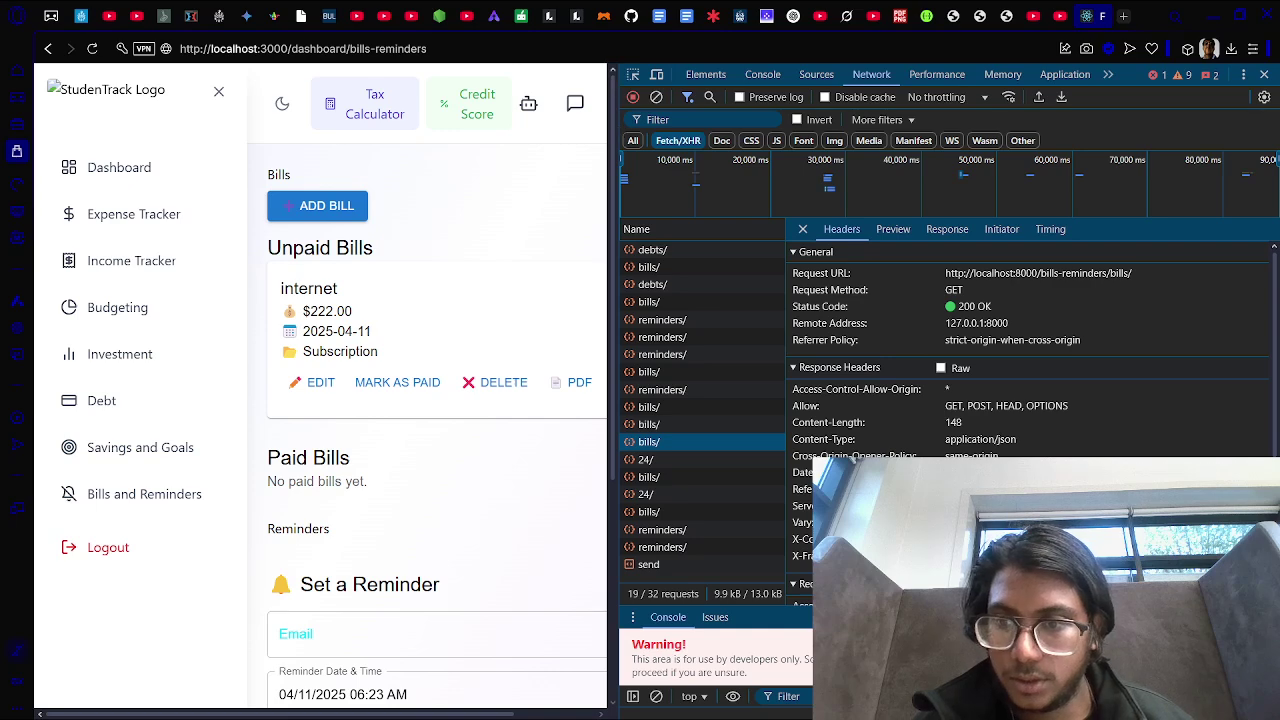
scroll(1050, 400, down, 2)
scroll(1040, 380, up, 2)
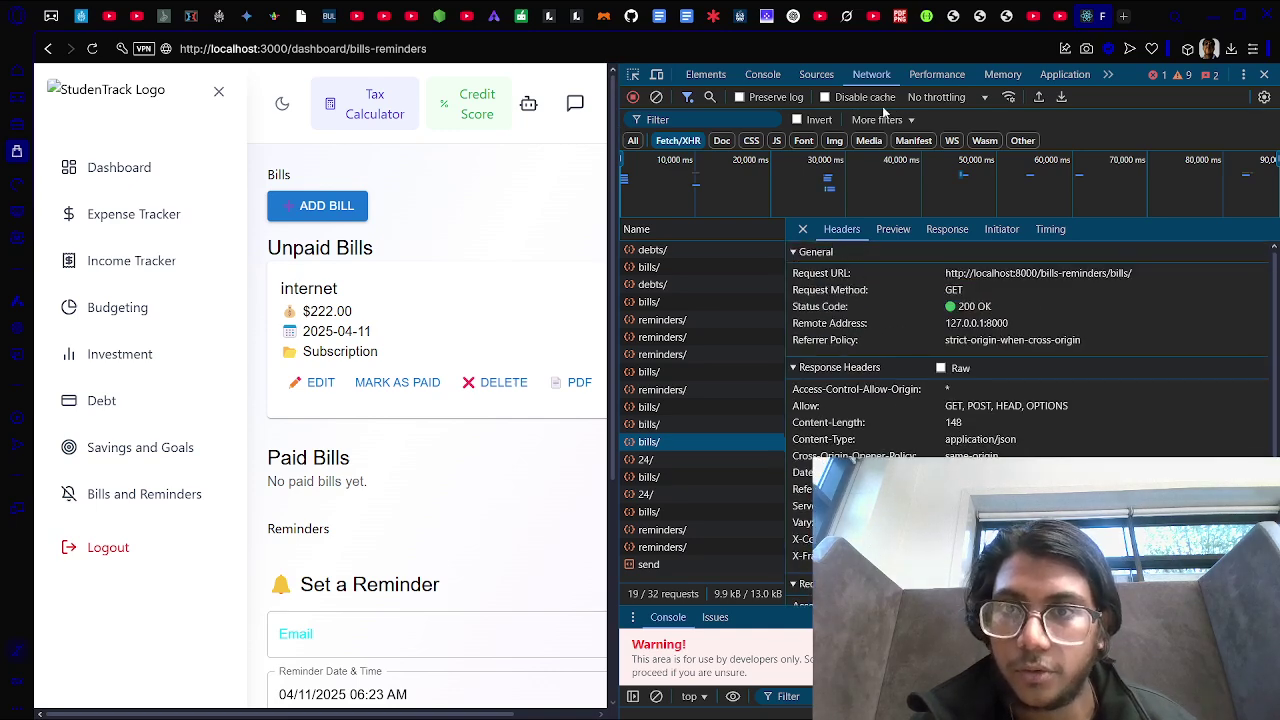
click(816, 75)
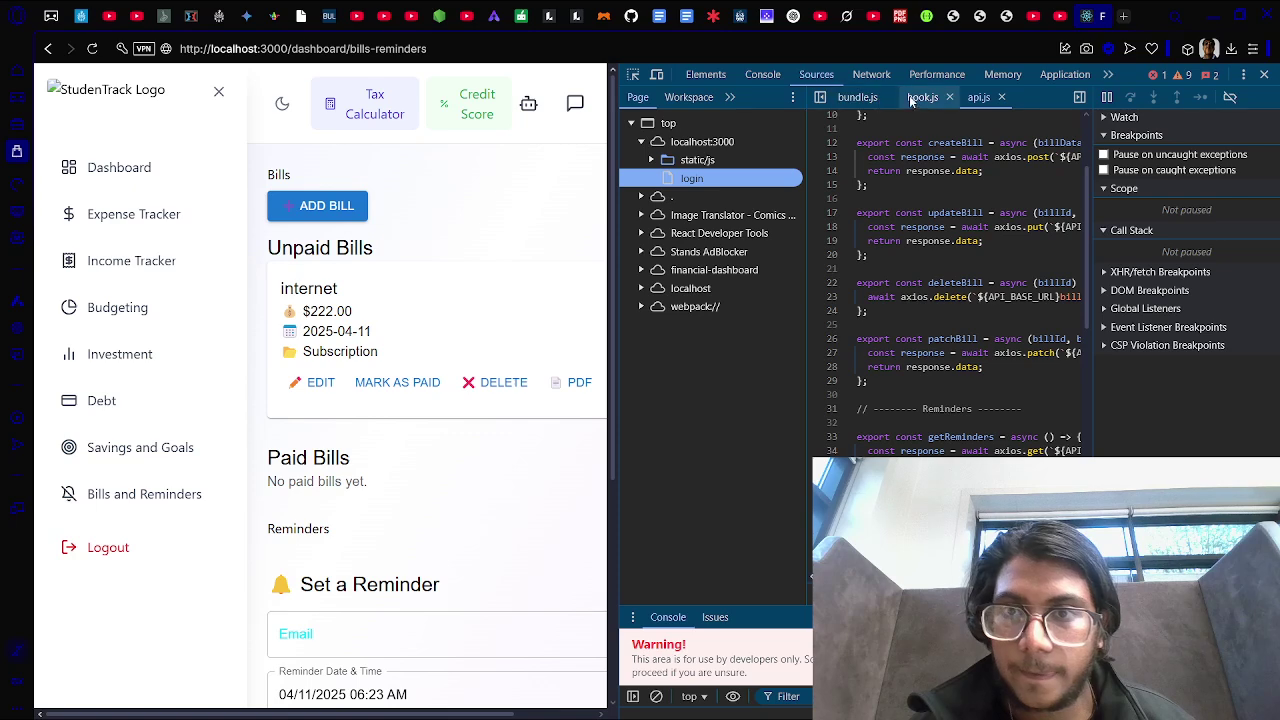
click(880, 77)
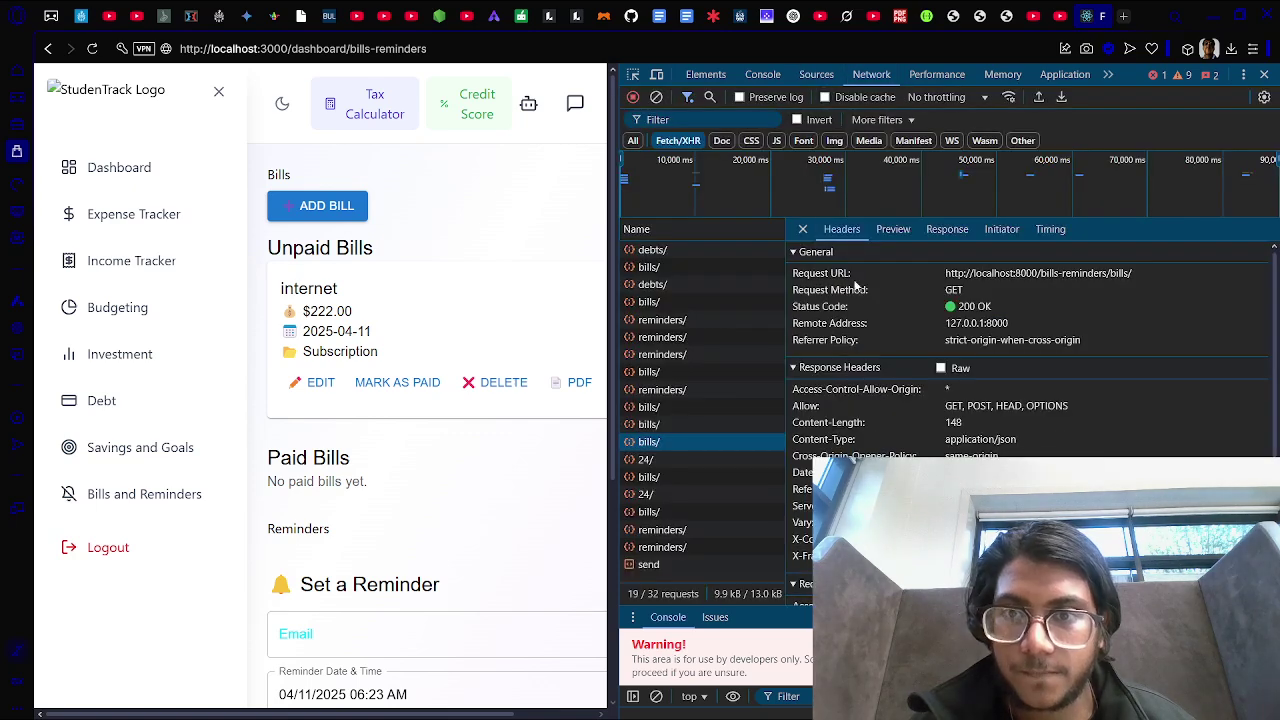
Step: Examine the bills request details and the api.js source, and narrow the developer tools to give the web page more room
click(660, 480)
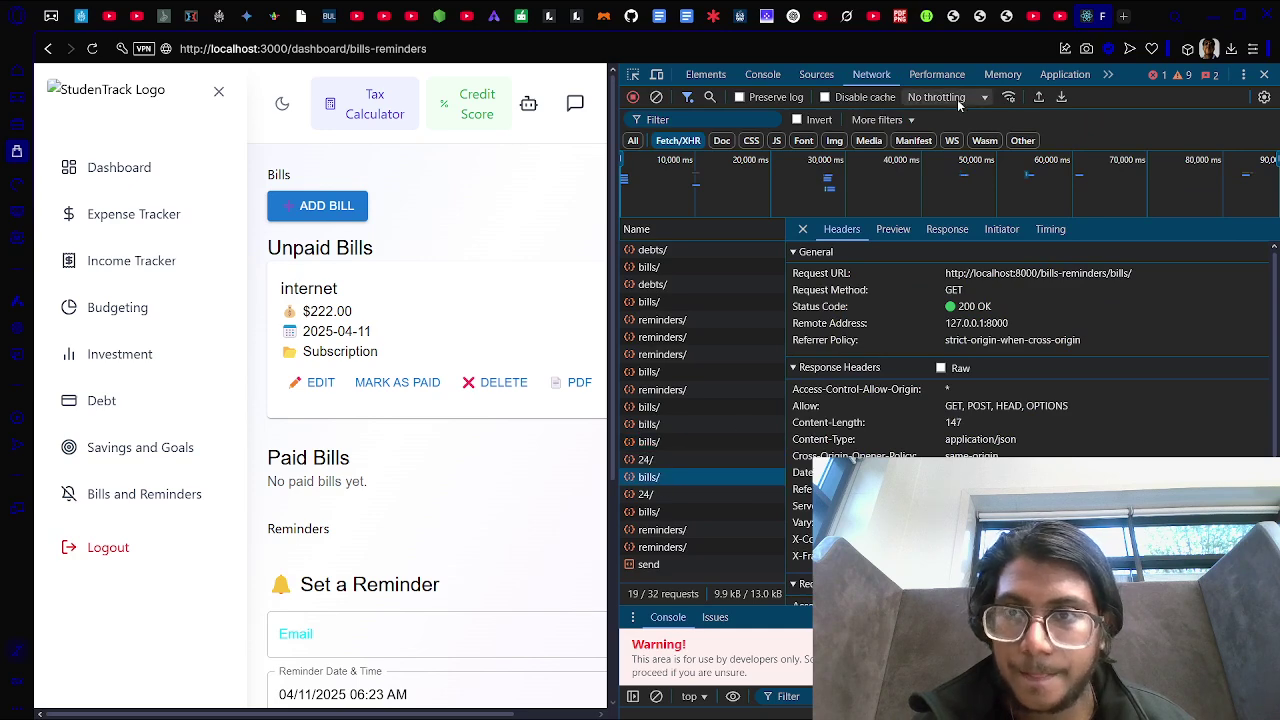
click(824, 77)
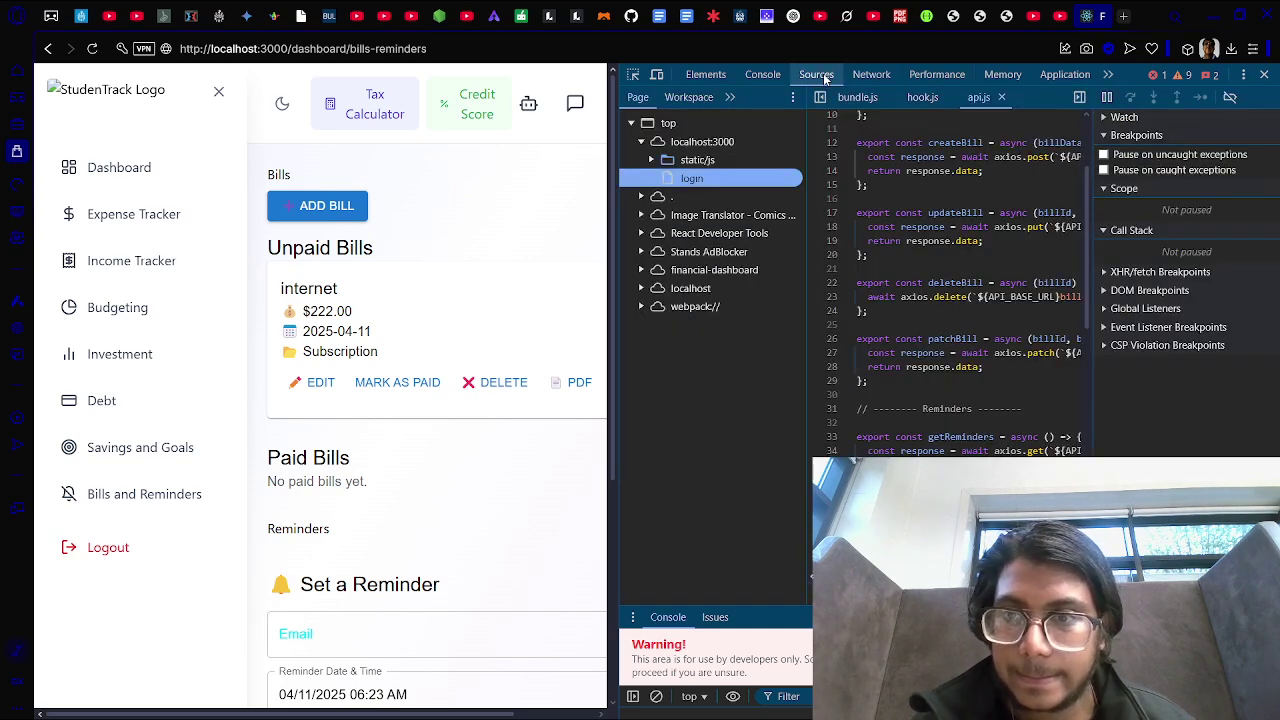
drag(988, 297, 1043, 297)
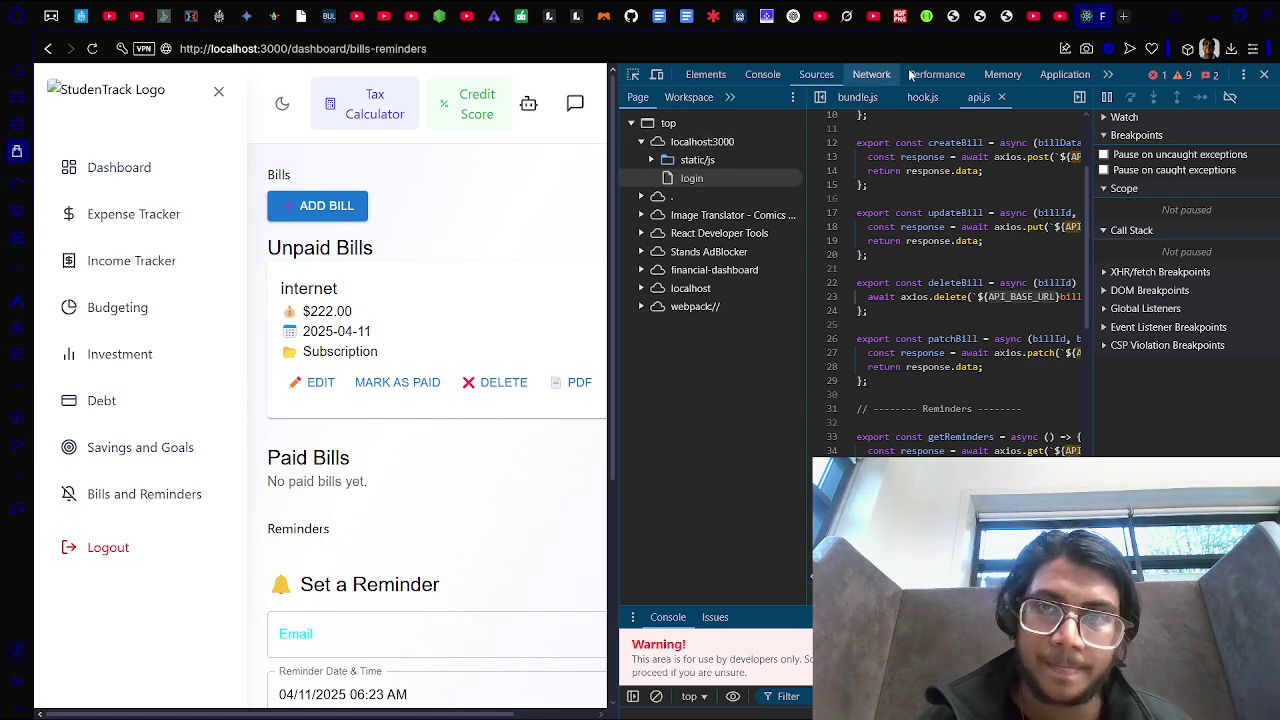
click(866, 75)
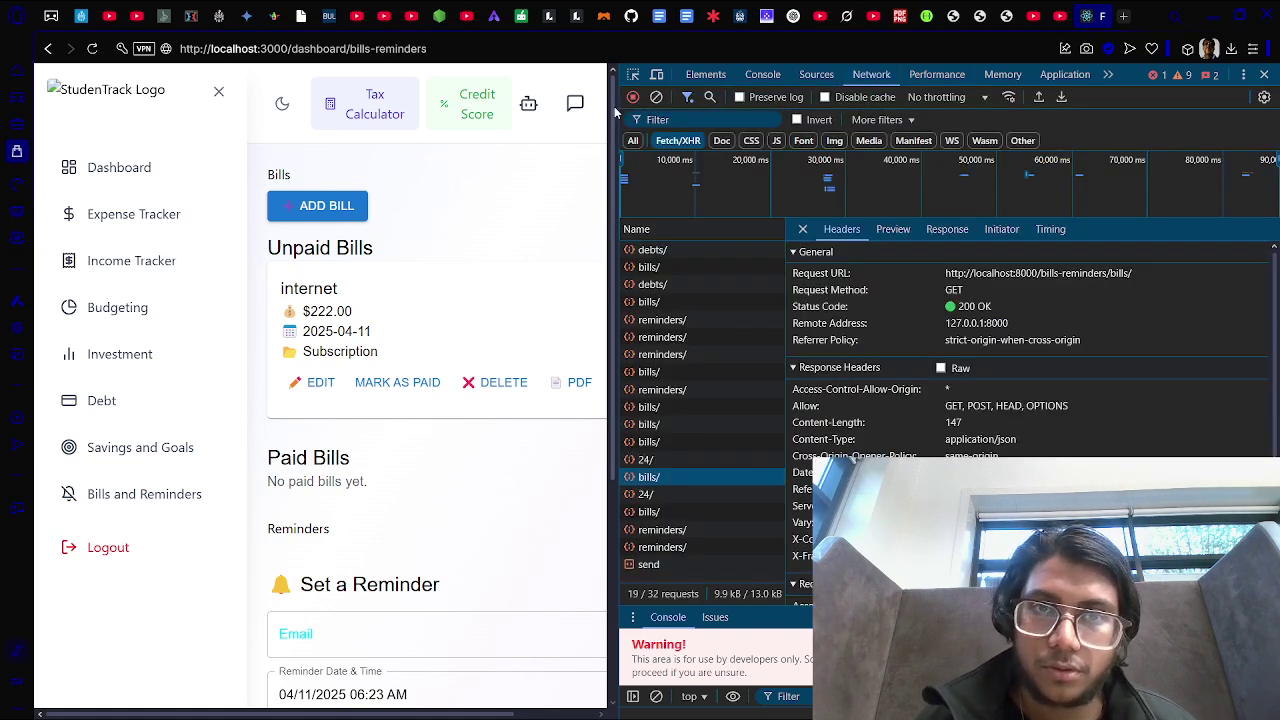
drag(612, 113, 970, 118)
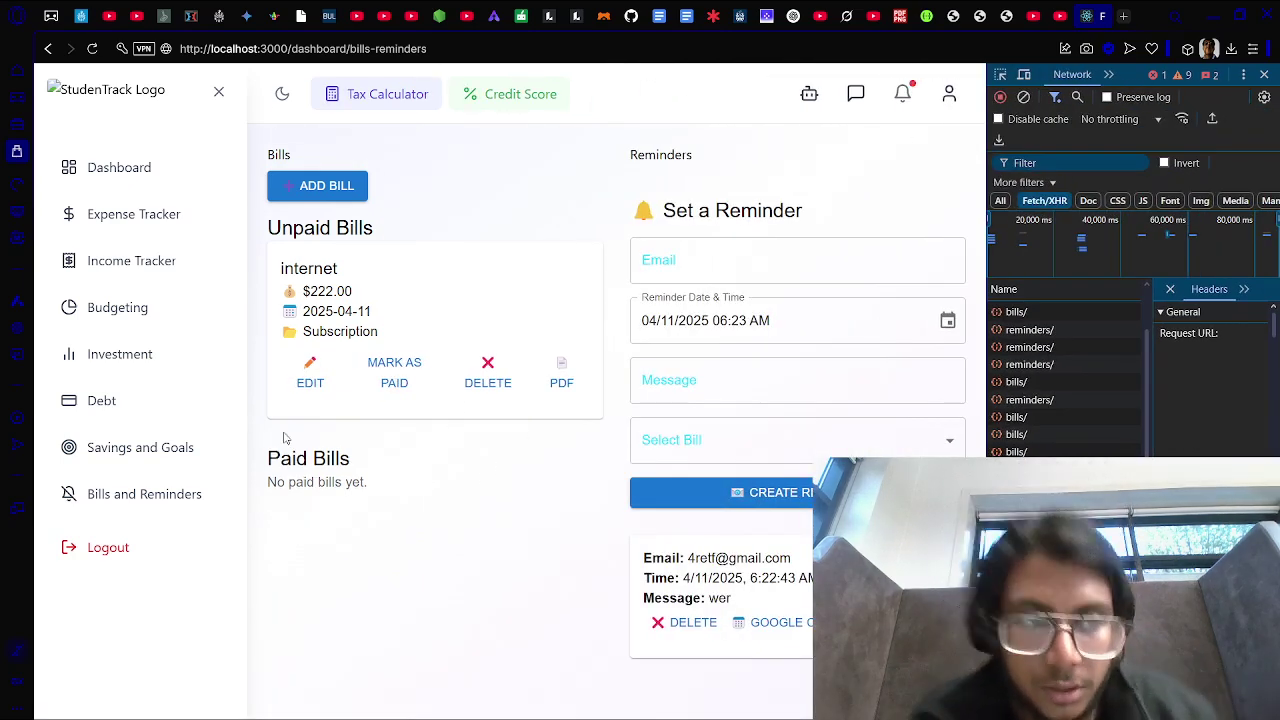
Step: Open the dashboard, reload it, and sign back in with the prefilled account credentials
click(119, 166)
scroll(521, 488, down, 2)
scroll(521, 488, down, 3)
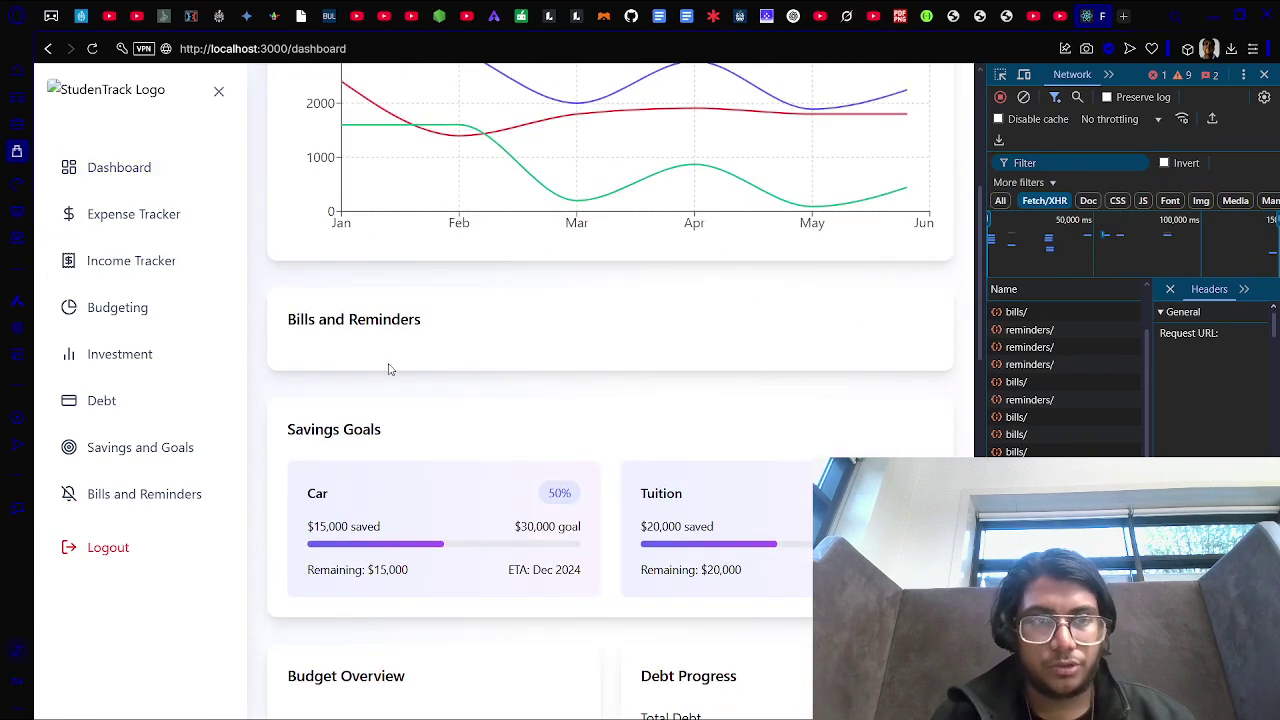
click(92, 49)
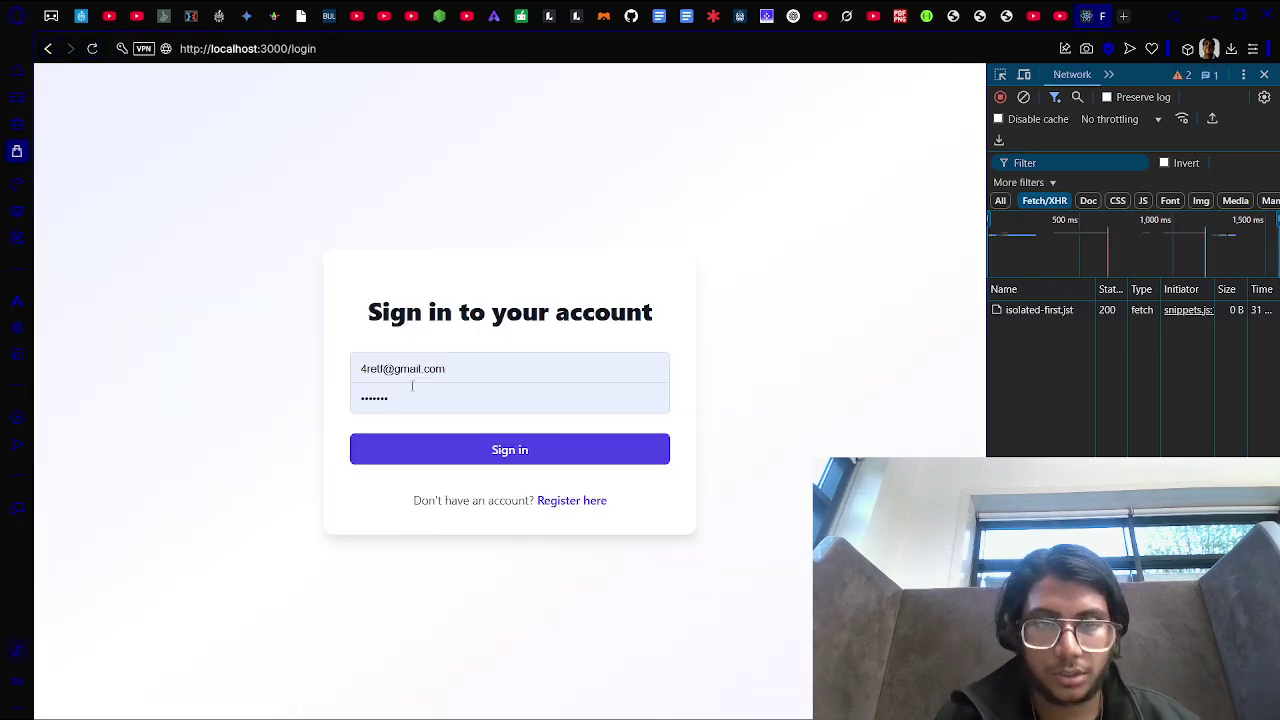
click(447, 456)
click(528, 412)
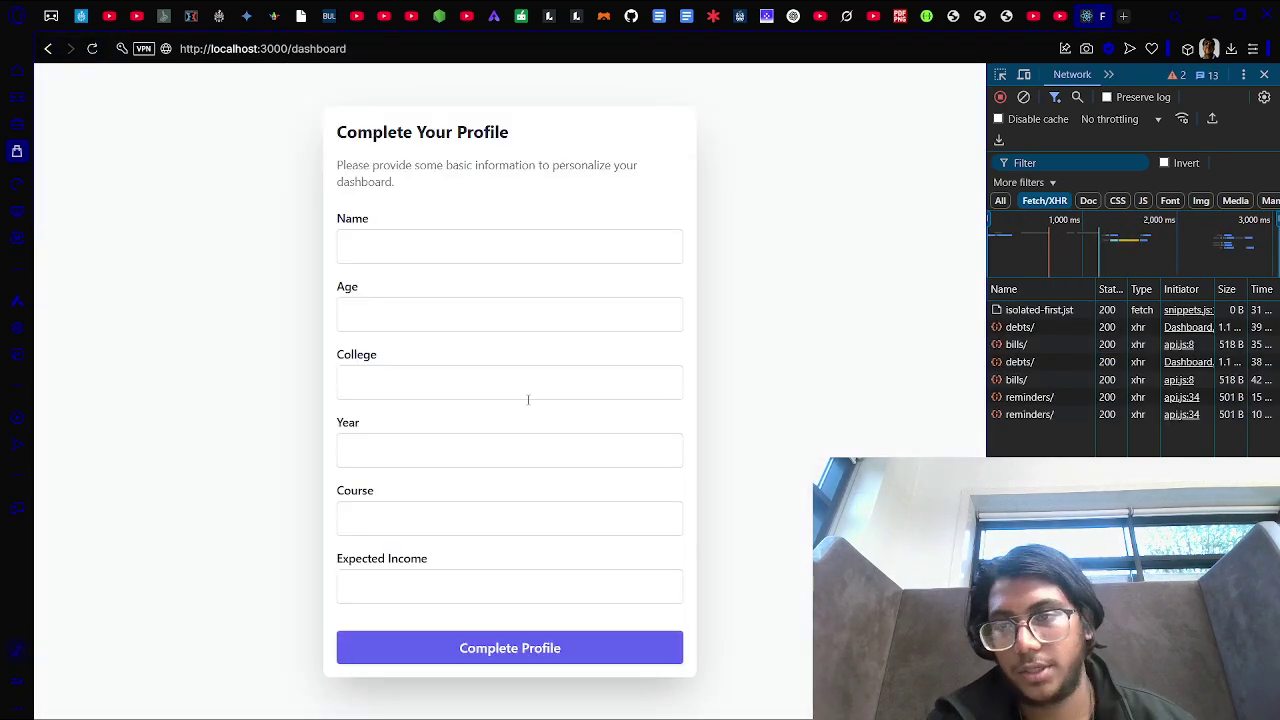
Step: Complete the profile form with 12 for name, age, college, year, course and expected income
click(477, 255)
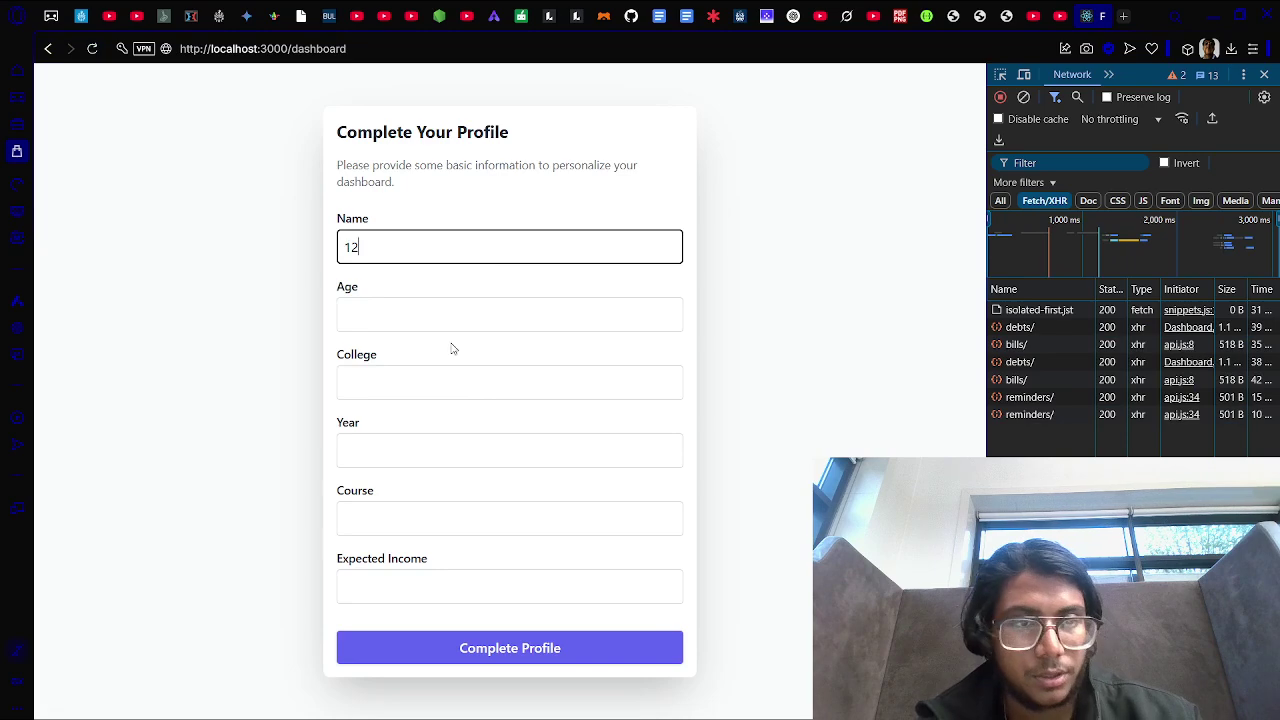
key(Tab)
text(12)
key(Tab)
text(12)
key(Tab)
text(12)
key(Tab)
text(12)
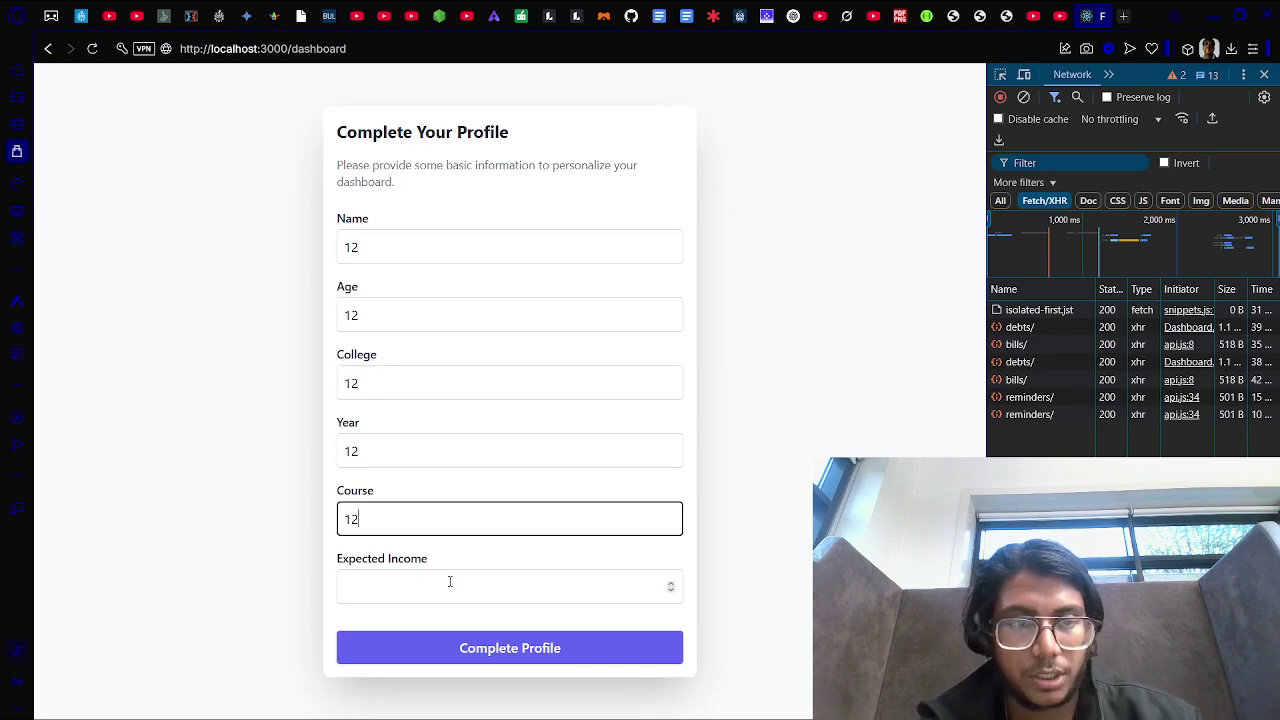
key(Tab)
text(12)
click(500, 649)
Step: Inspect the bill and reminder entries in the dashboard's Bills and Reminders section
scroll(497, 537, down, 4)
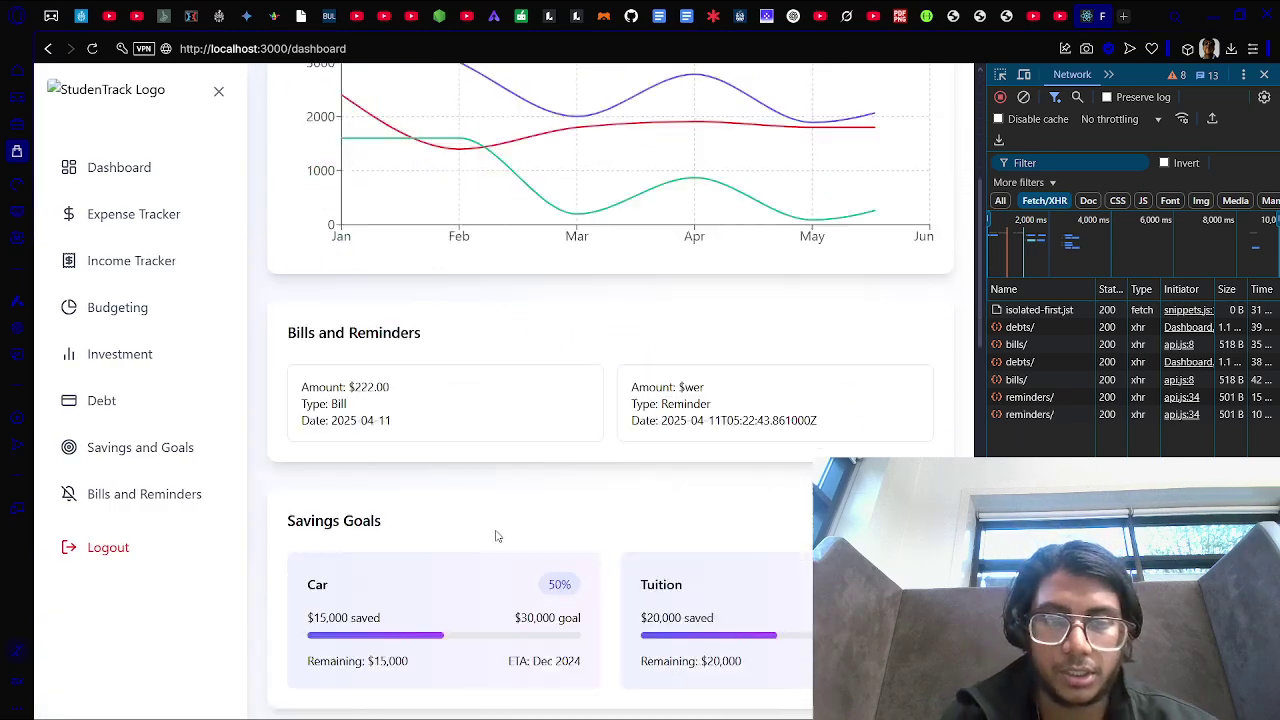
drag(305, 345, 548, 397)
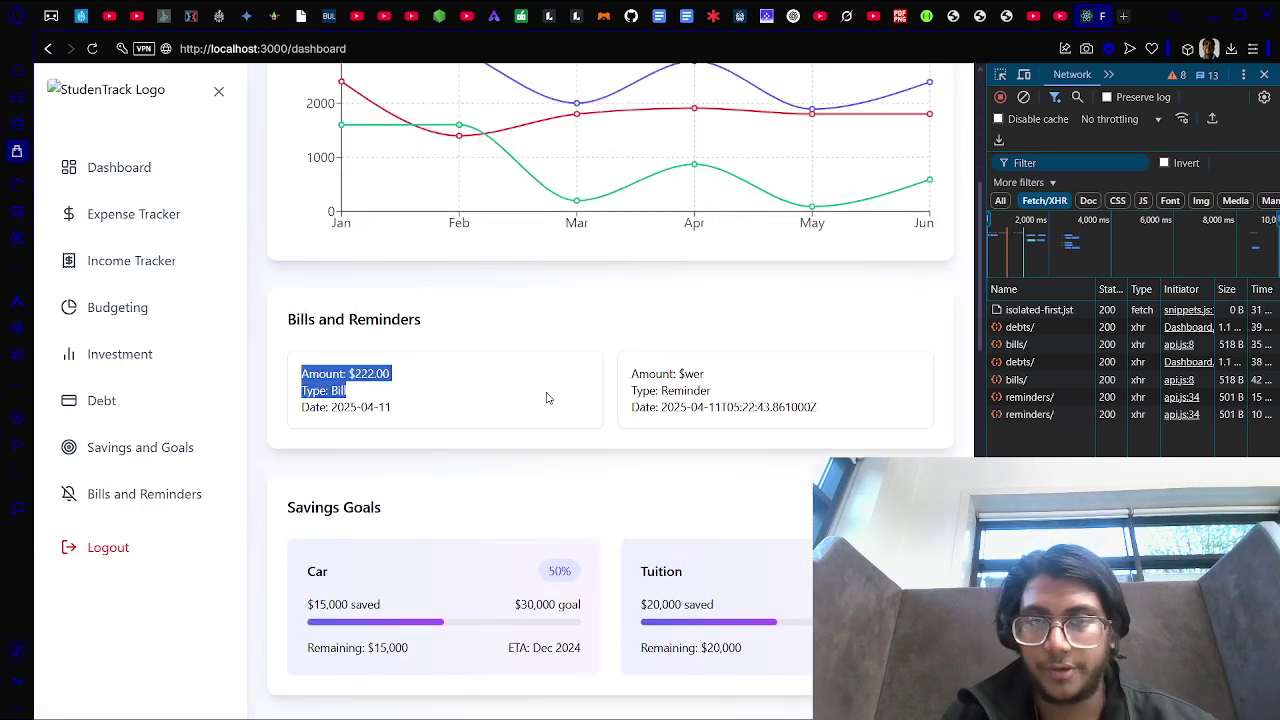
click(745, 370)
Step: Switch to Visual Studio Code and open urls.py from the backend's main folder
mouse_move(880, 717)
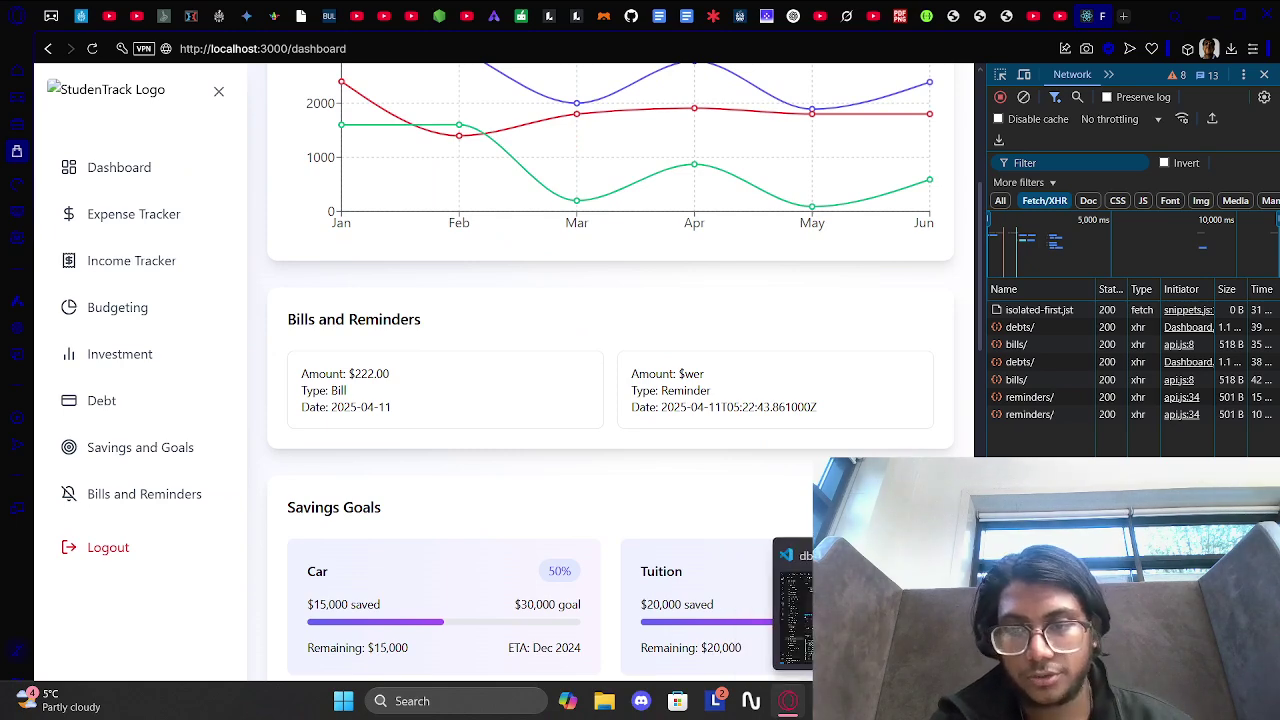
click(861, 701)
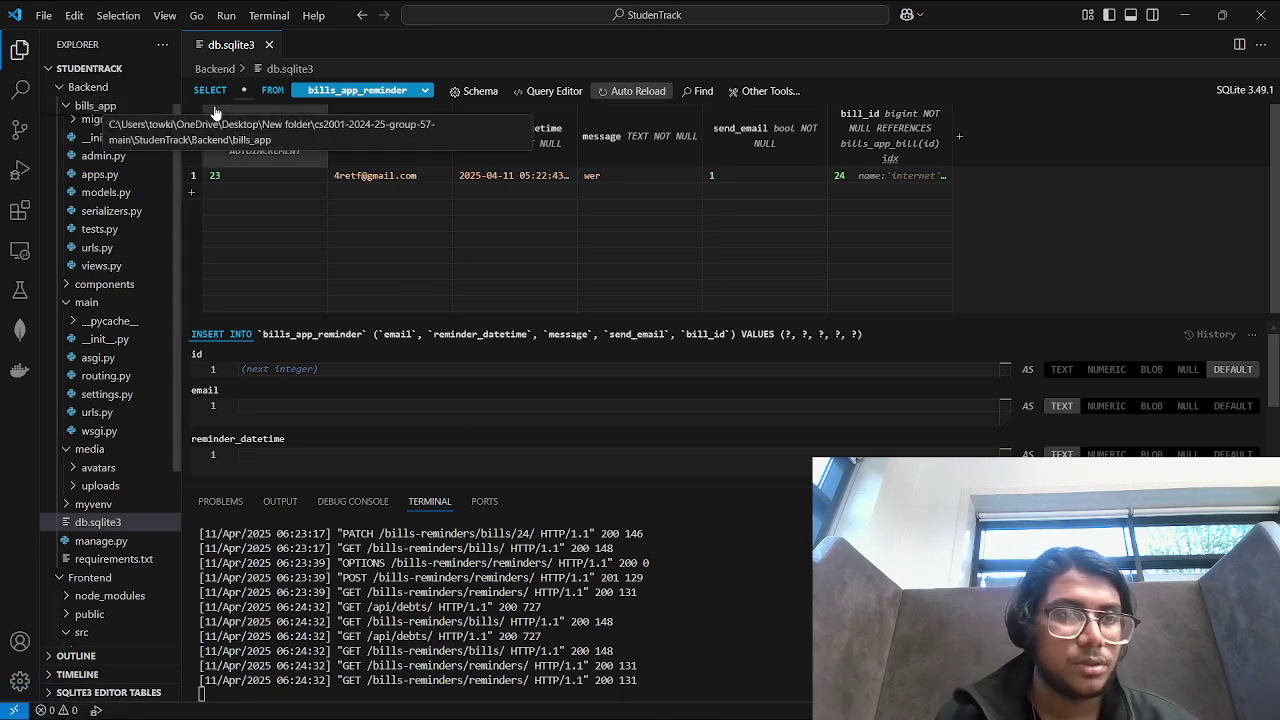
scroll(75, 90, up, 1)
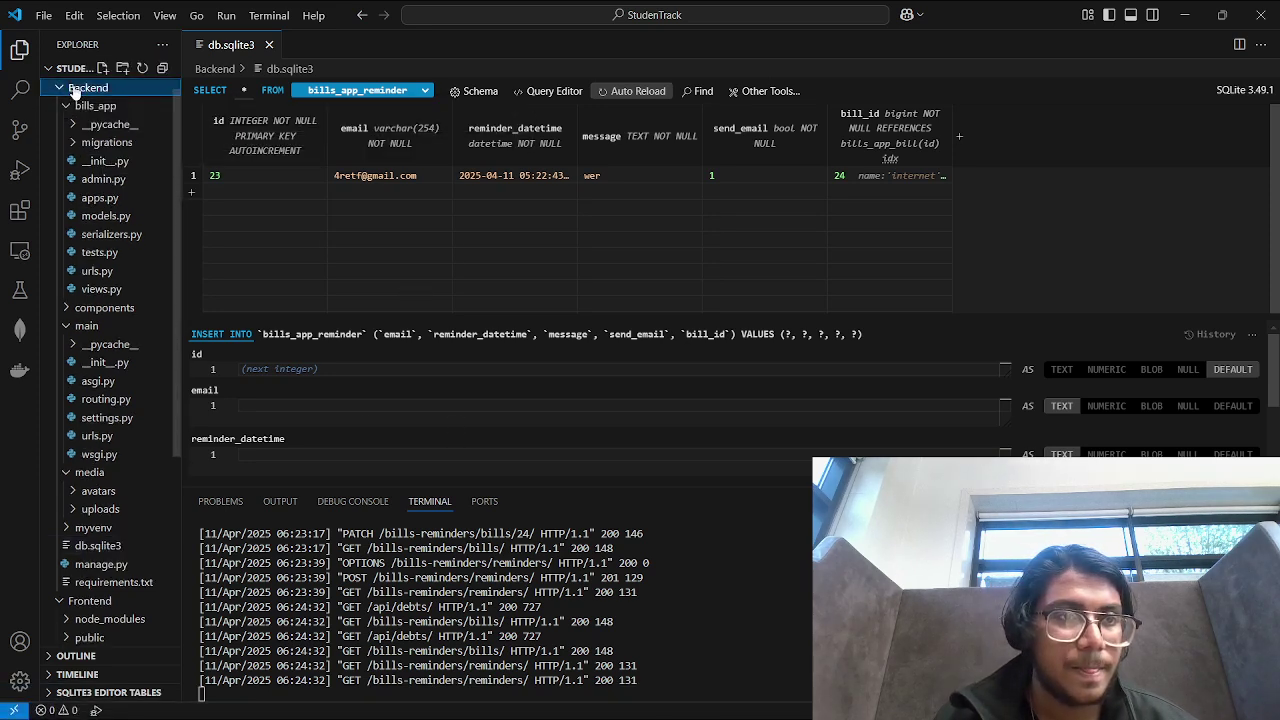
click(75, 105)
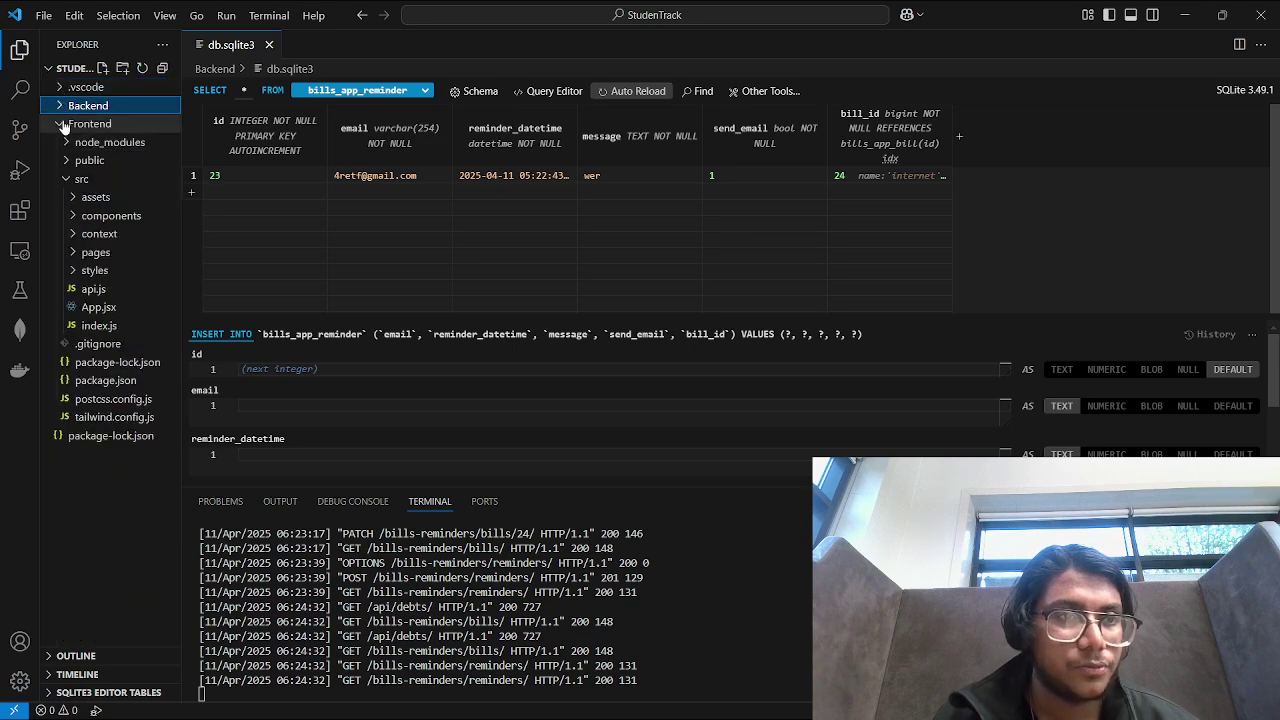
click(90, 123)
click(88, 105)
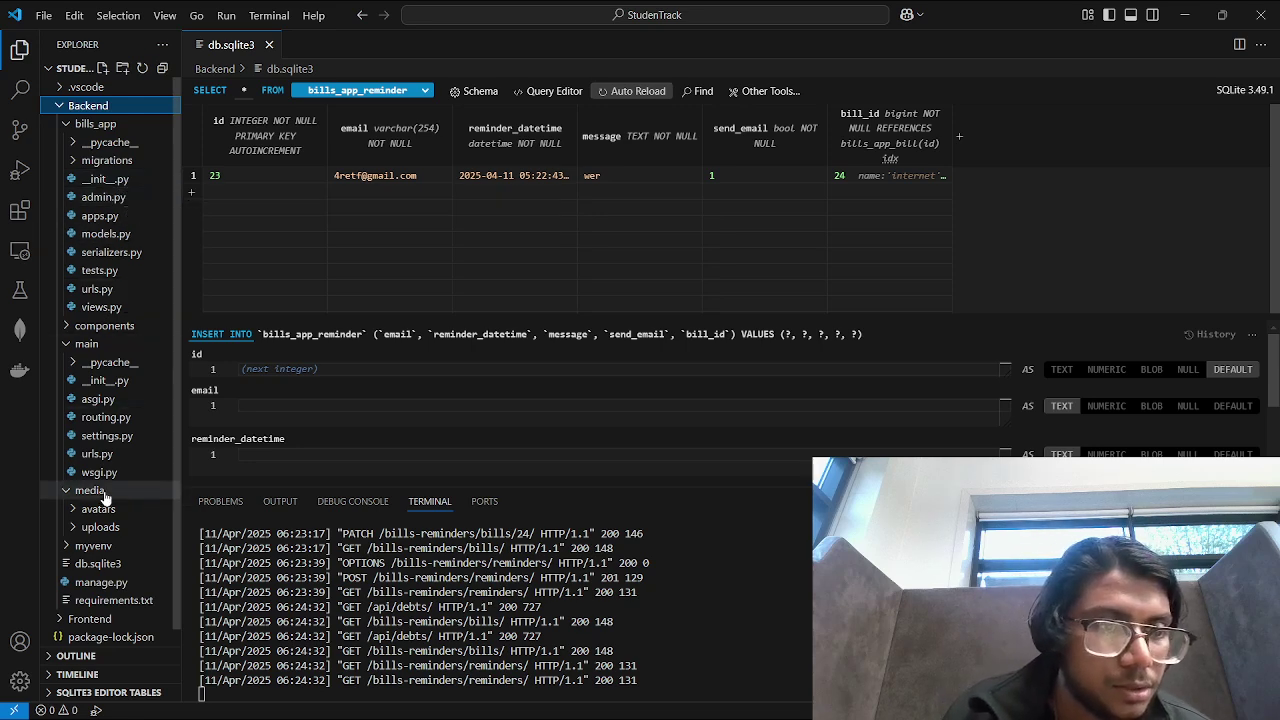
click(100, 456)
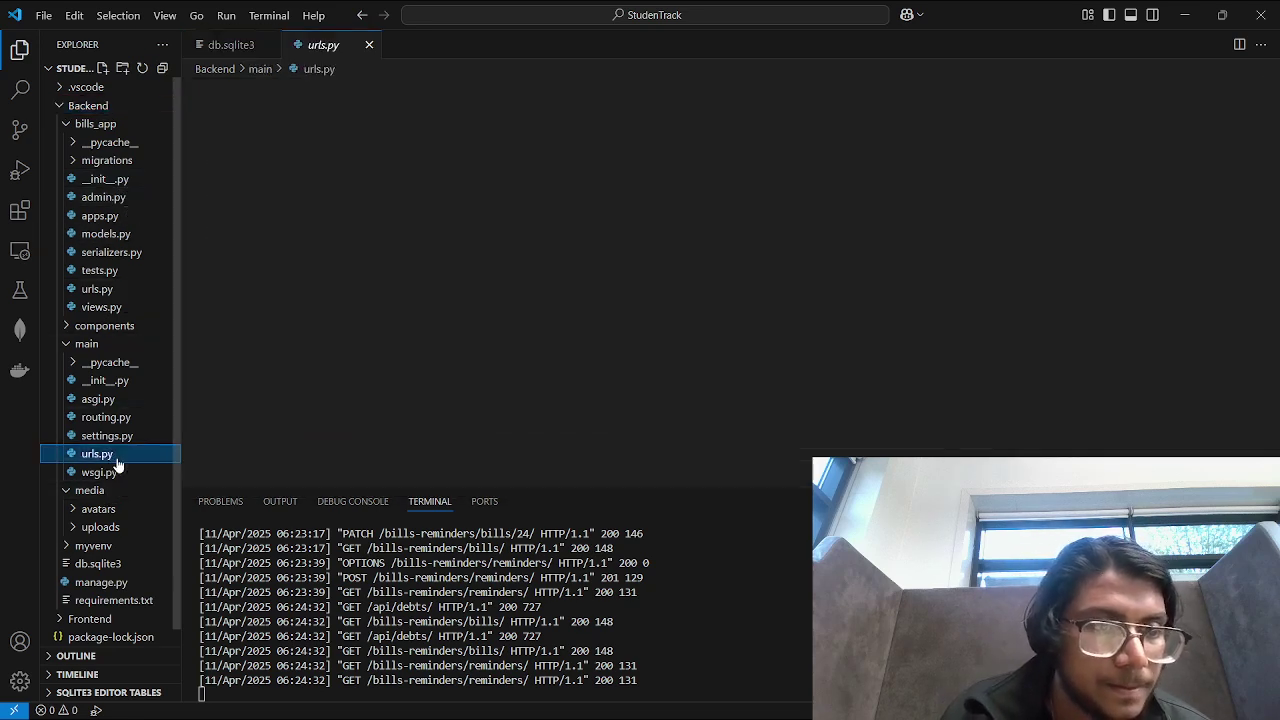
Step: Examine the bills-reminders path and its bills_app.urls include in the backend's urls.py
key(ctrl+f)
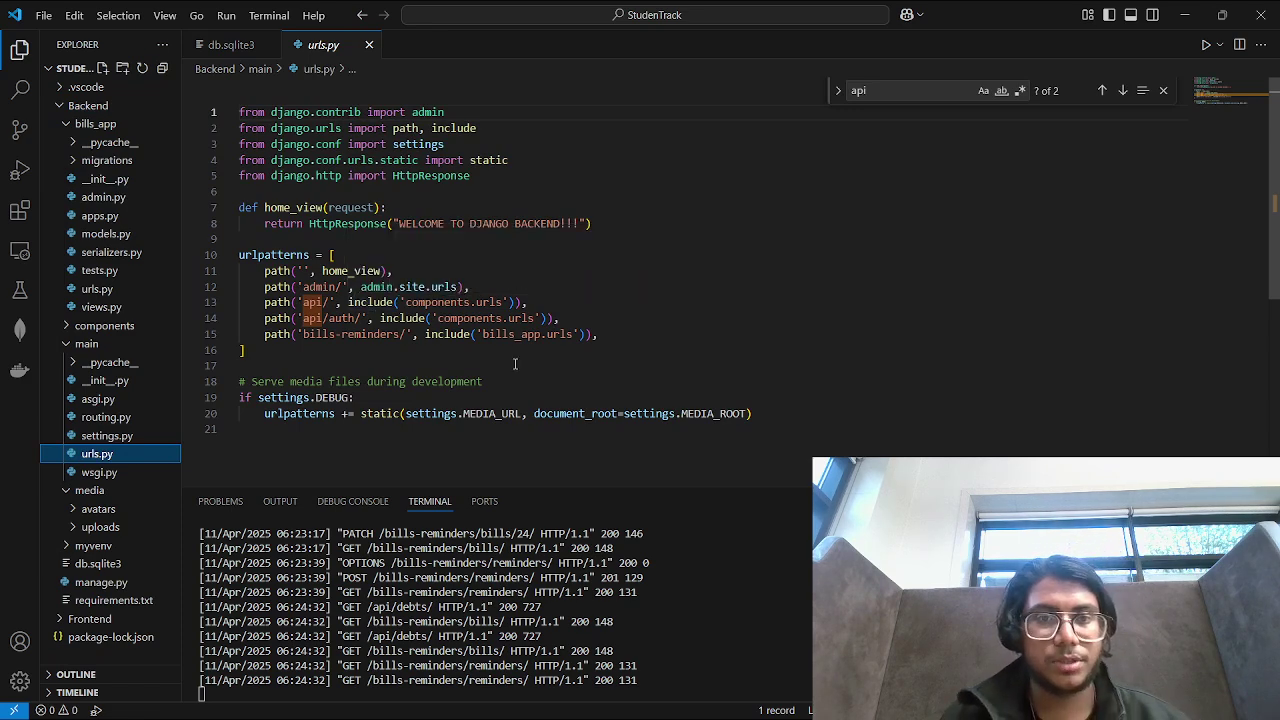
scroll(504, 300, down, 1)
drag(573, 291, 474, 291)
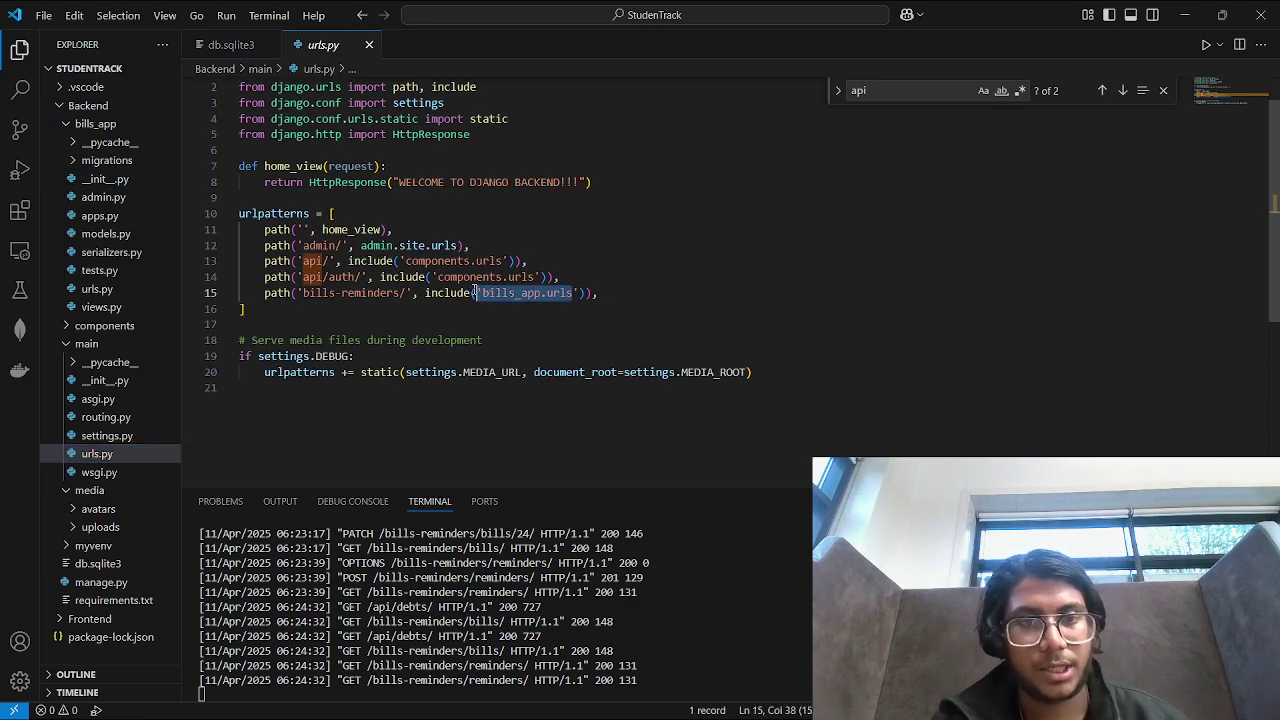
click(400, 310)
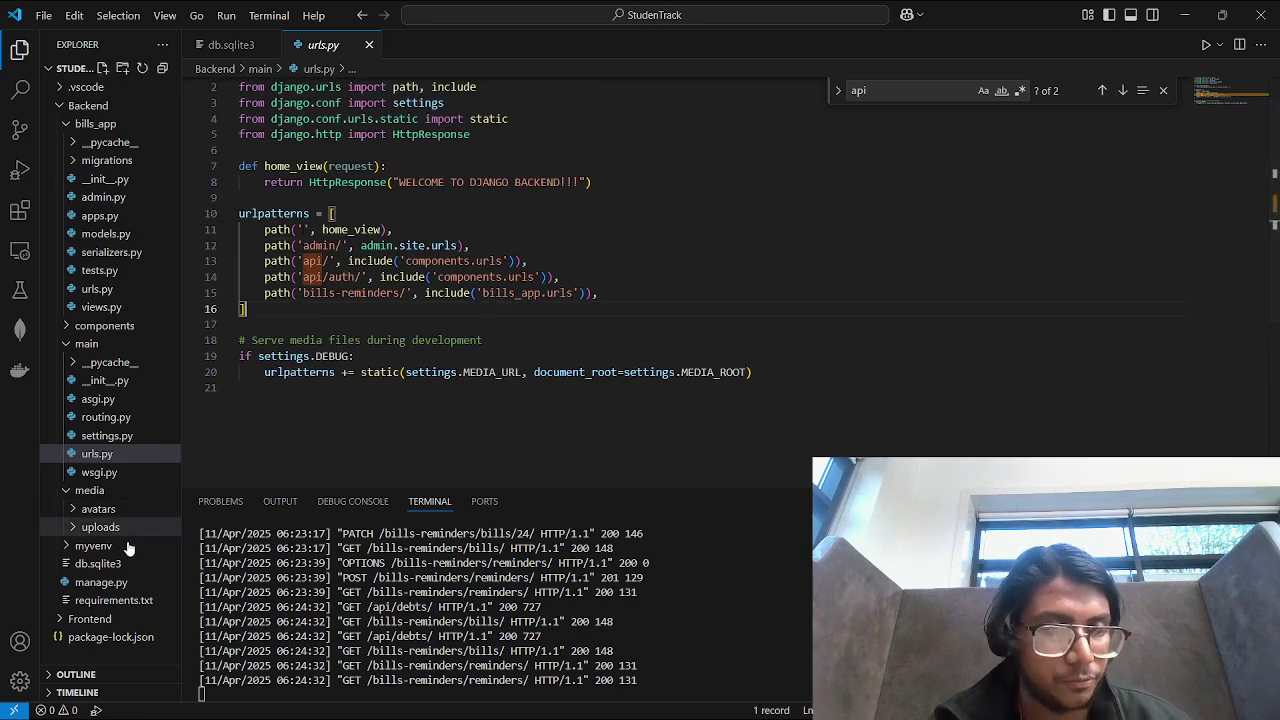
Step: Open api.js from the frontend's src folder and examine the getReminders request
click(121, 621)
scroll(120, 617, down, 2)
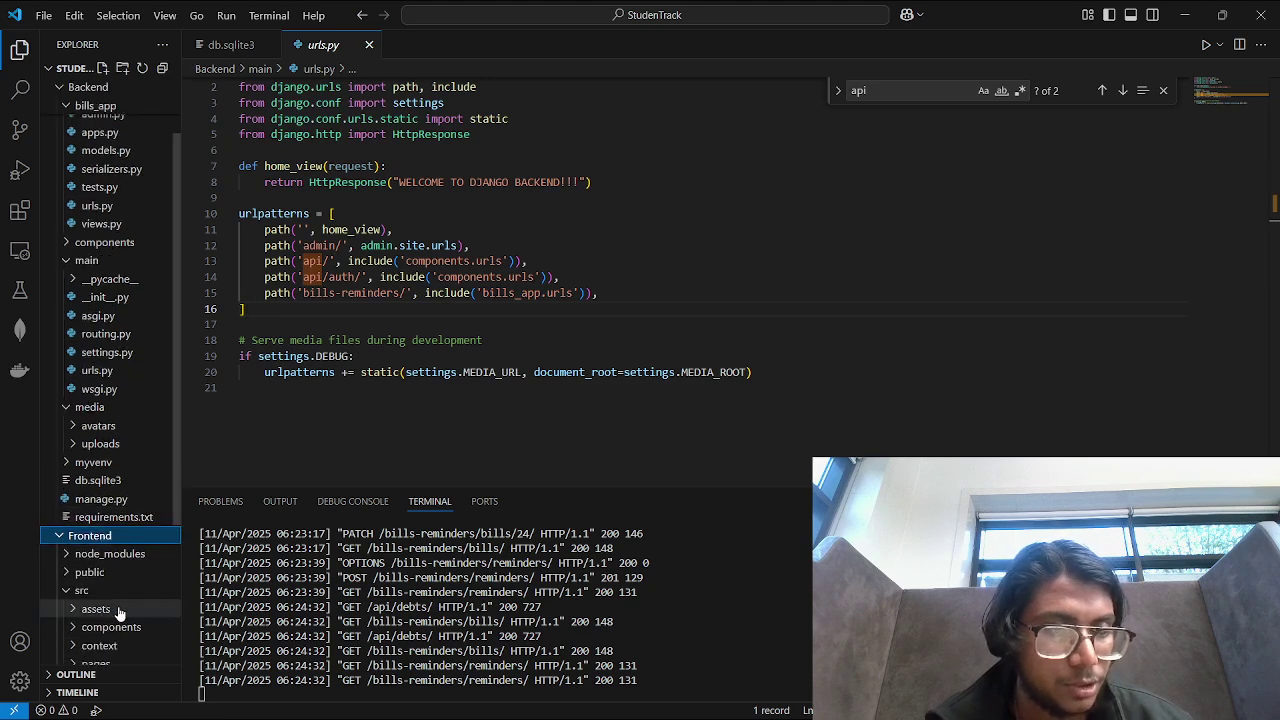
scroll(126, 619, down, 1)
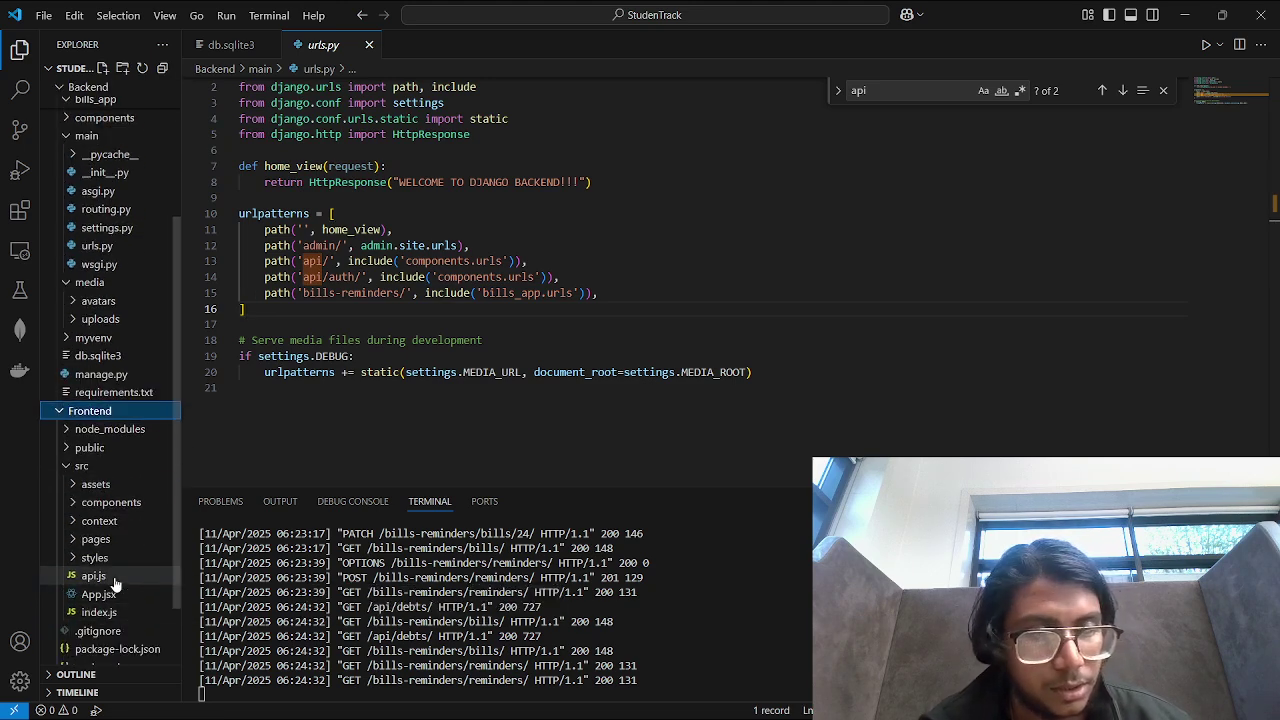
click(120, 576)
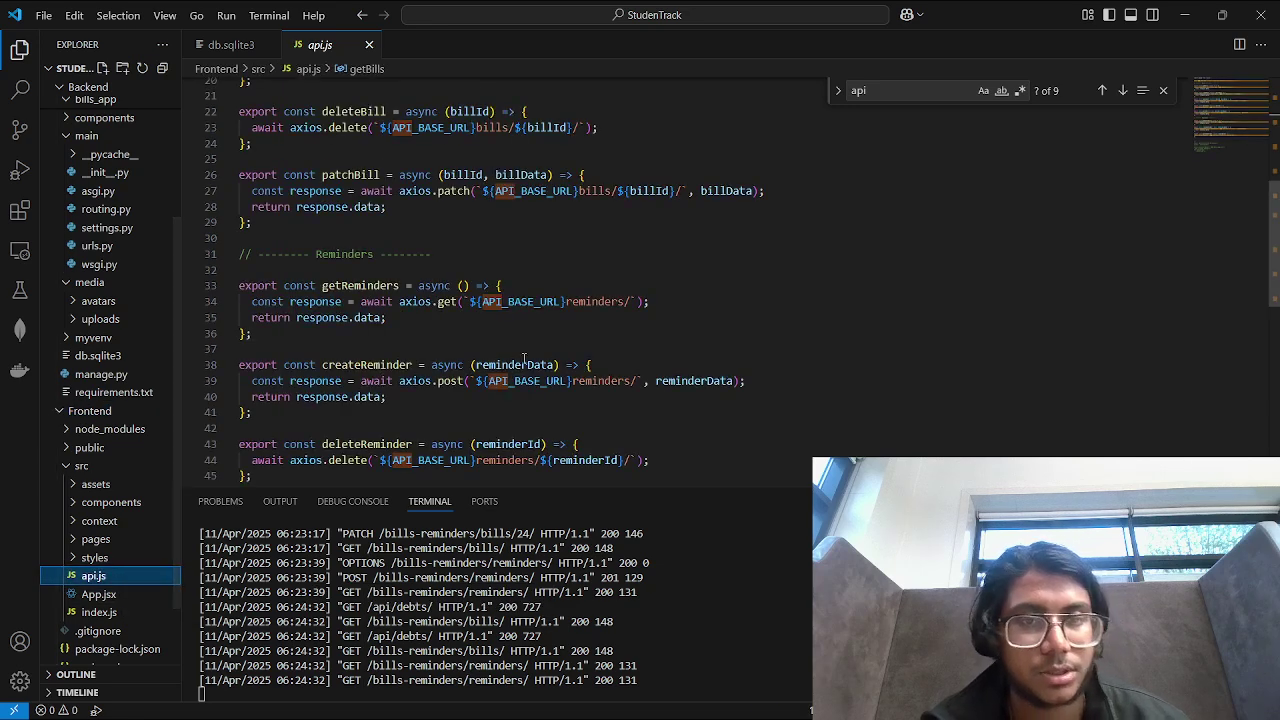
scroll(553, 358, up, 1)
drag(437, 344, 634, 334)
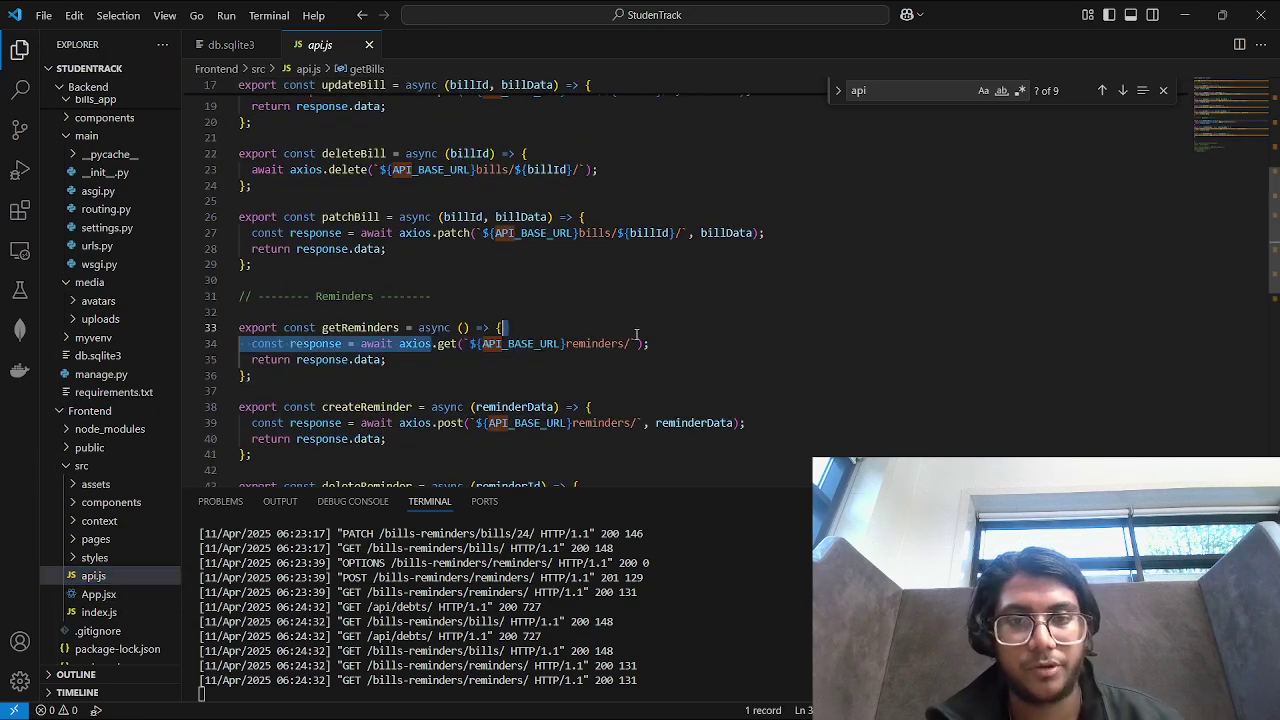
click(730, 316)
Step: Examine the patchBill request and the API_BASE_URL constant in api.js
scroll(700, 329, up, 2)
drag(764, 316, 438, 316)
scroll(612, 231, up, 4)
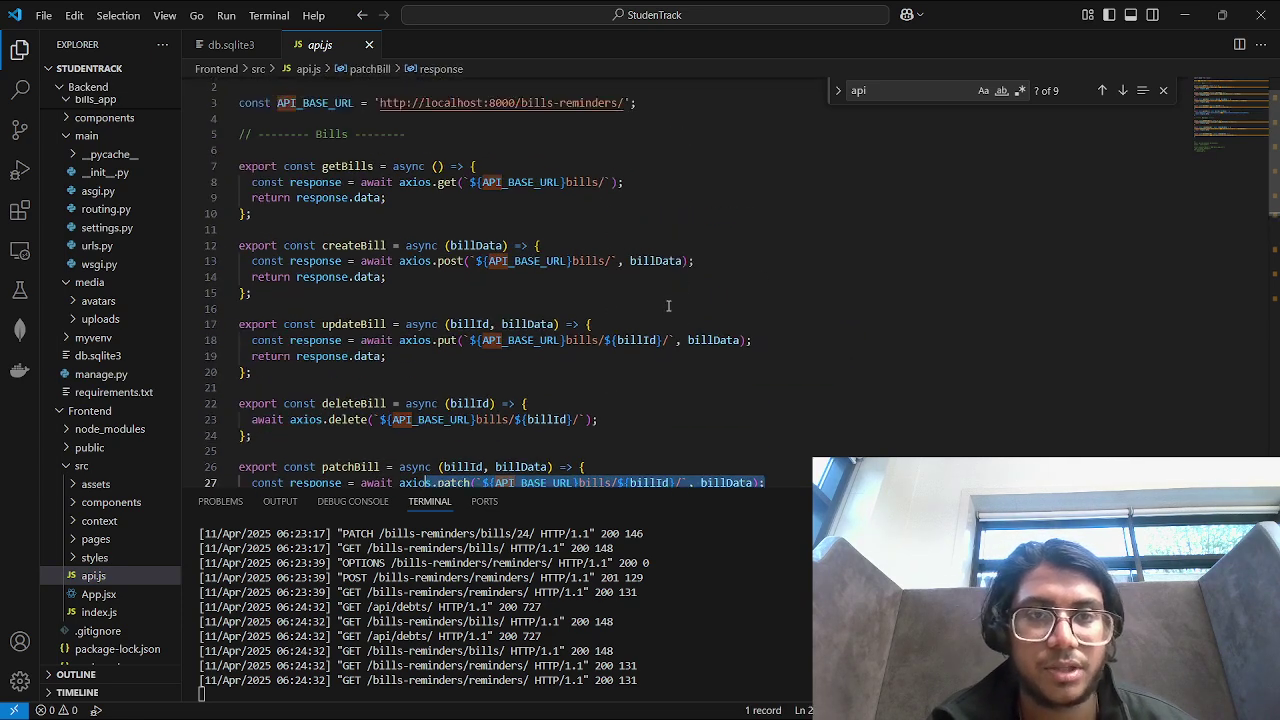
drag(444, 146, 250, 145)
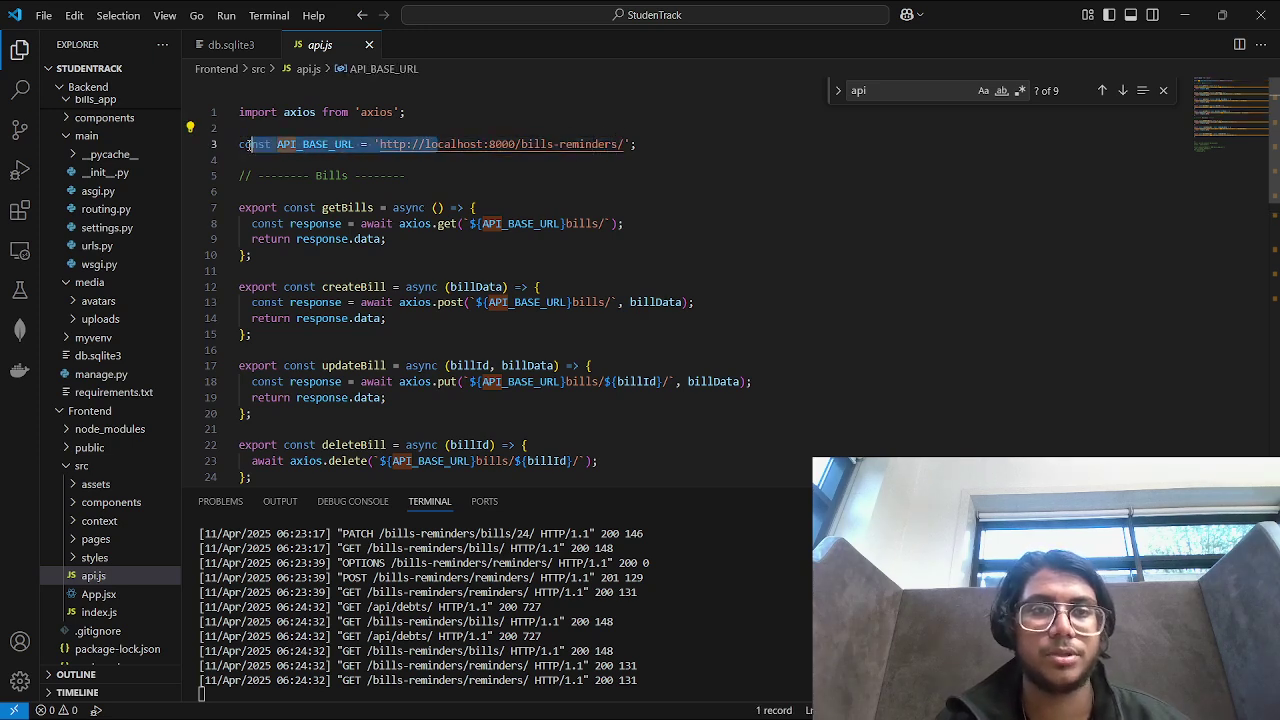
click(700, 190)
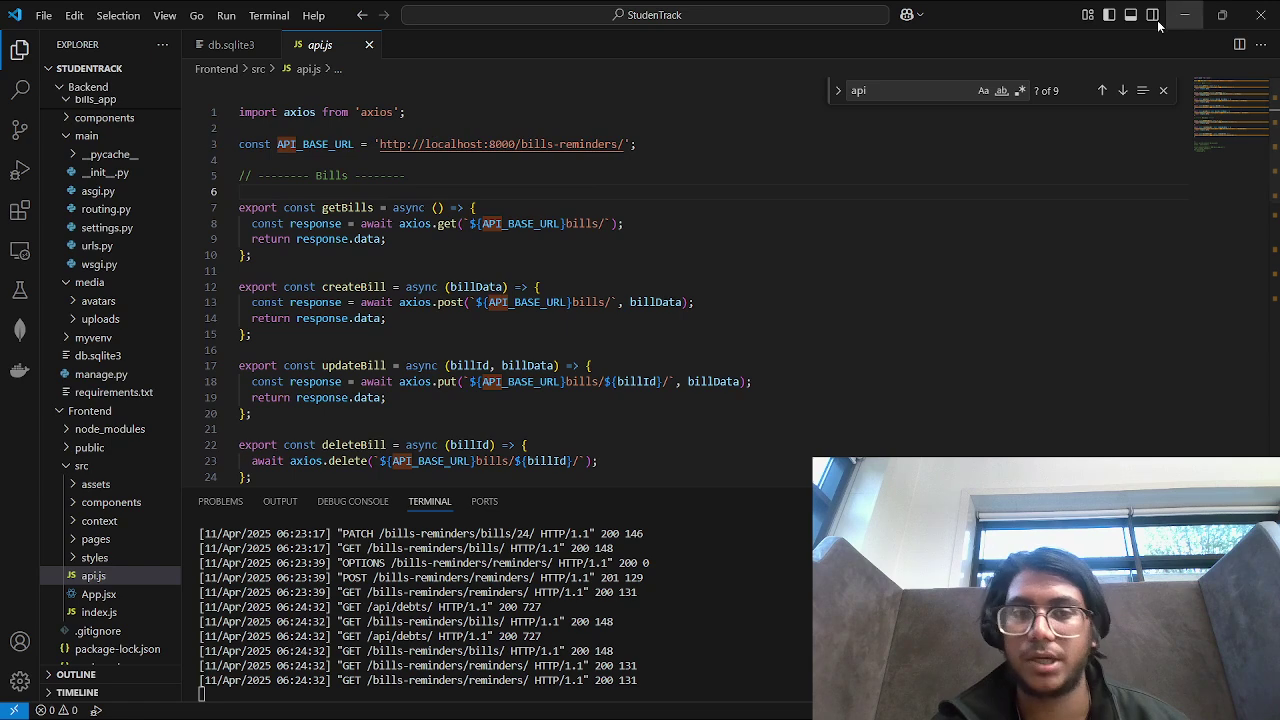
Step: Review the bill and reminder functions throughout api.js, ending at the Bills section comment
scroll(506, 358, down, 5)
scroll(579, 369, down, 2)
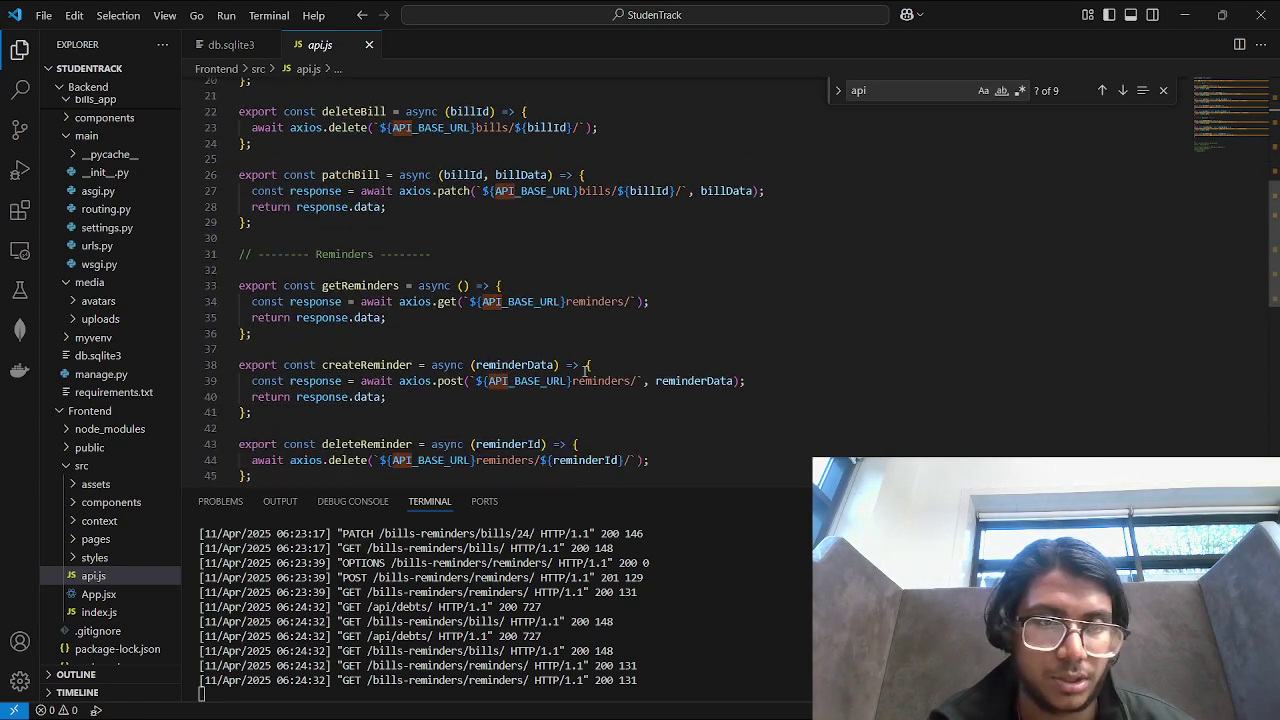
scroll(370, 290, up, 7)
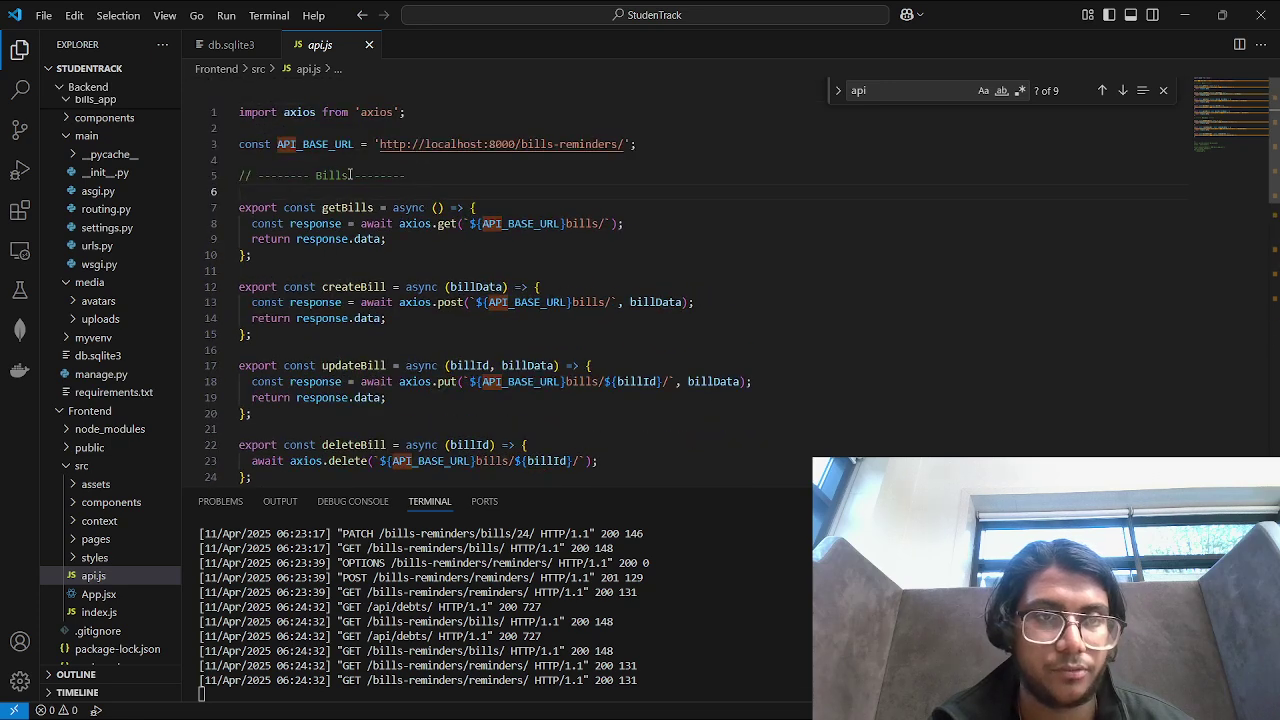
drag(304, 176, 436, 176)
click(803, 292)
Step: Return to the browser and review the bill and reminder entries on the dashboard
click(1186, 11)
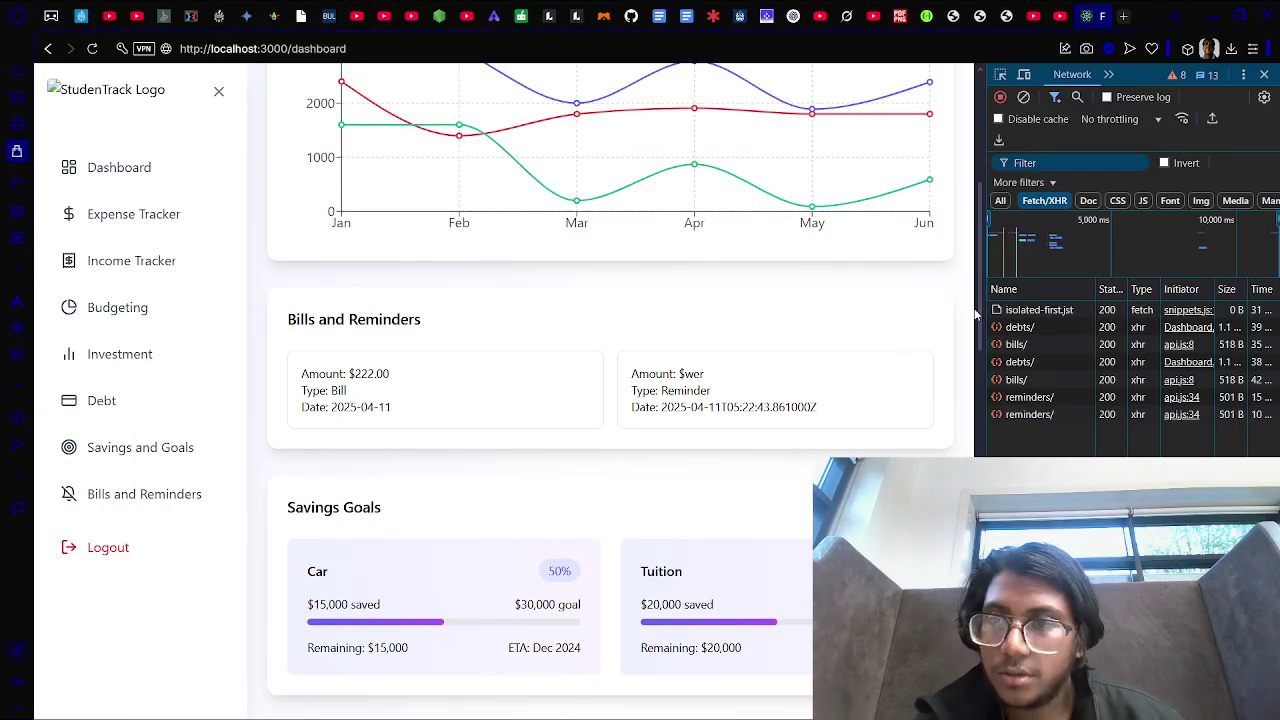
scroll(662, 345, down, 1)
scroll(615, 374, up, 2)
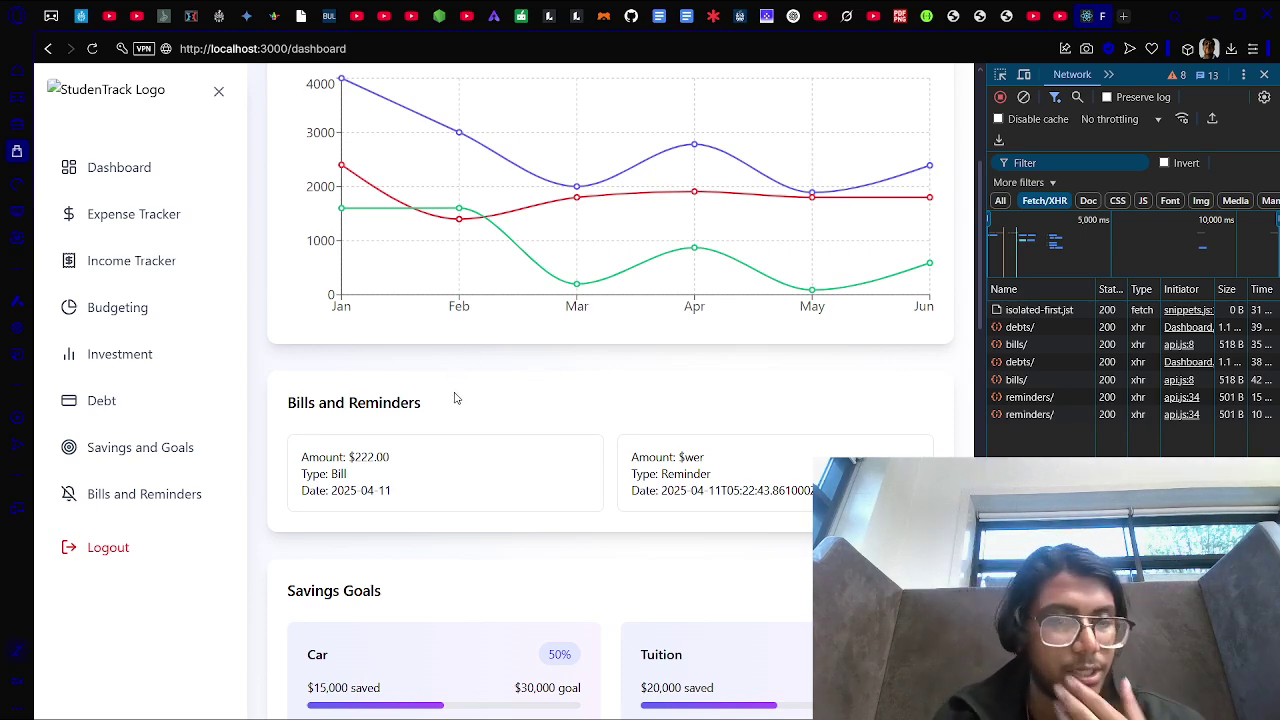
Step: Open the Bills and Reminders page and mark the unpaid internet bill as paid
click(165, 497)
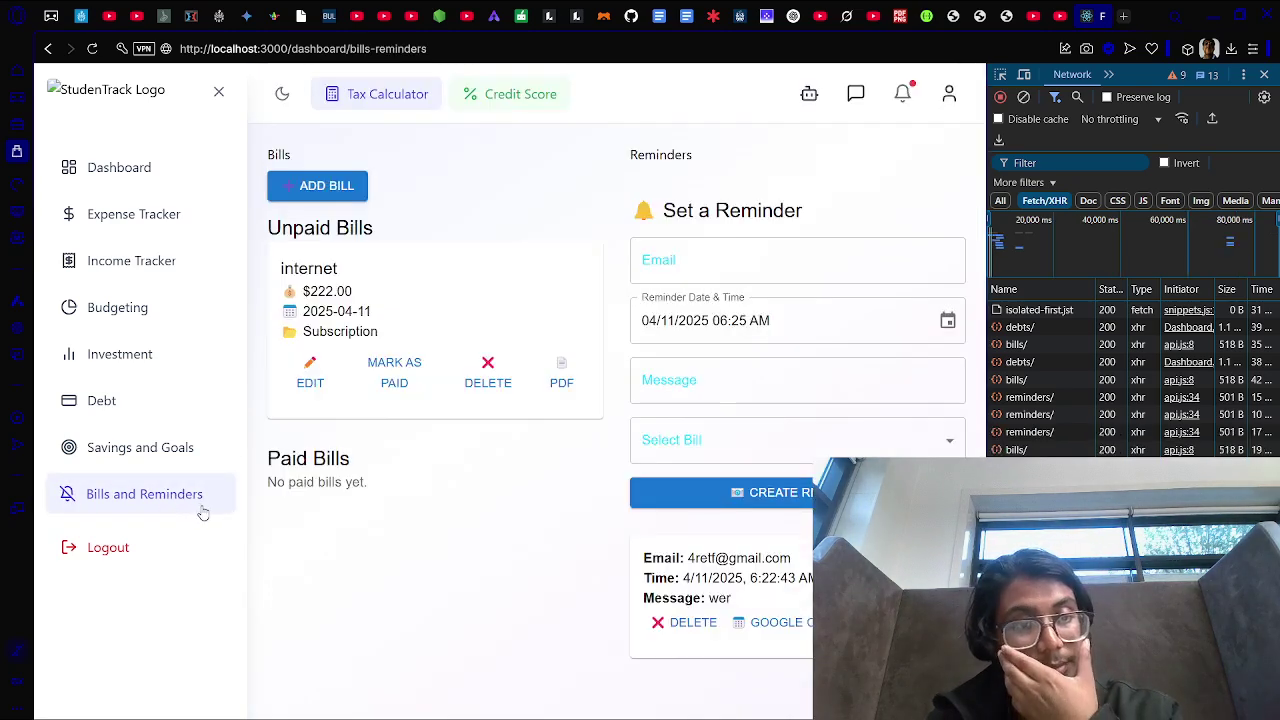
click(400, 376)
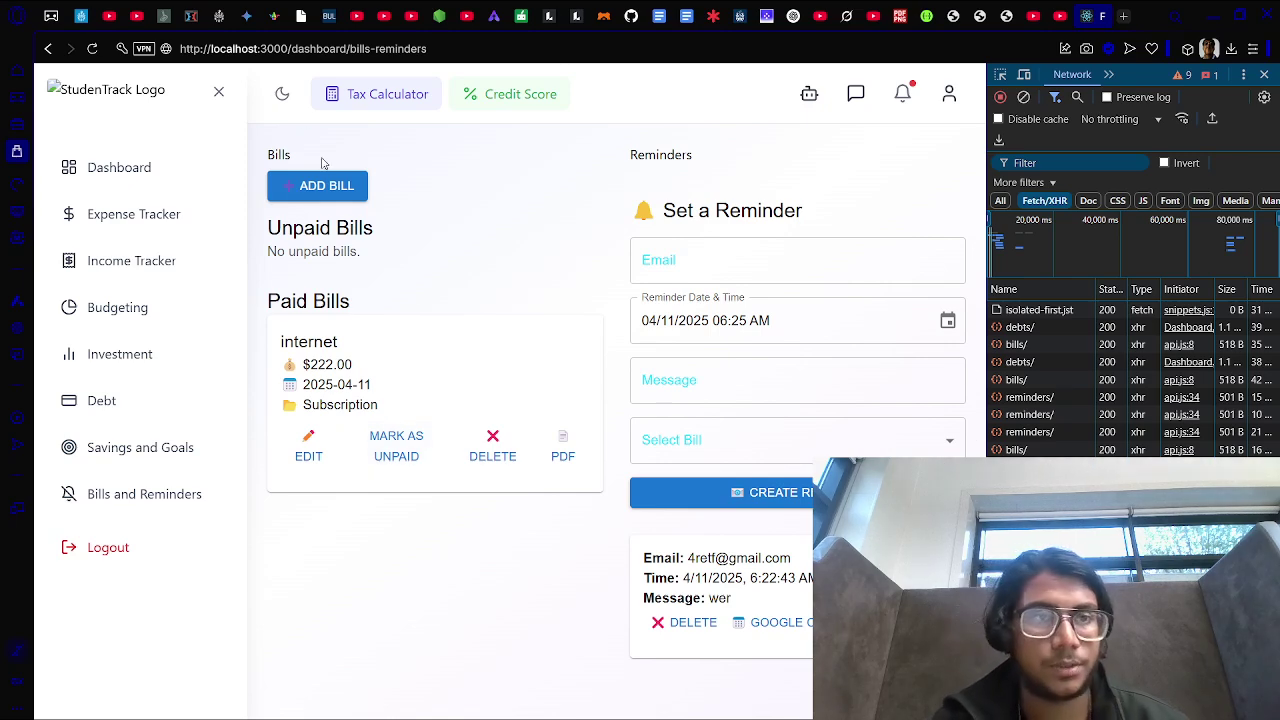
Step: Start a new bill named food with amount 222, category Other and the note "tesco"
click(328, 189)
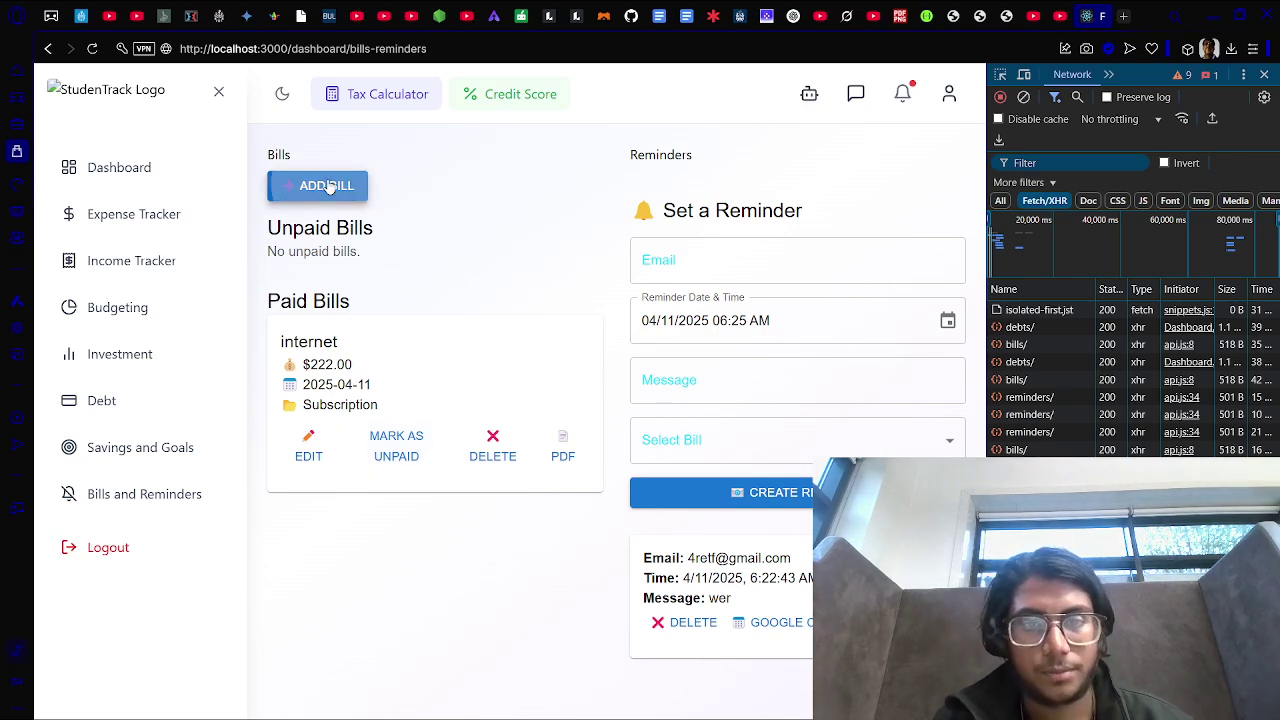
click(385, 256)
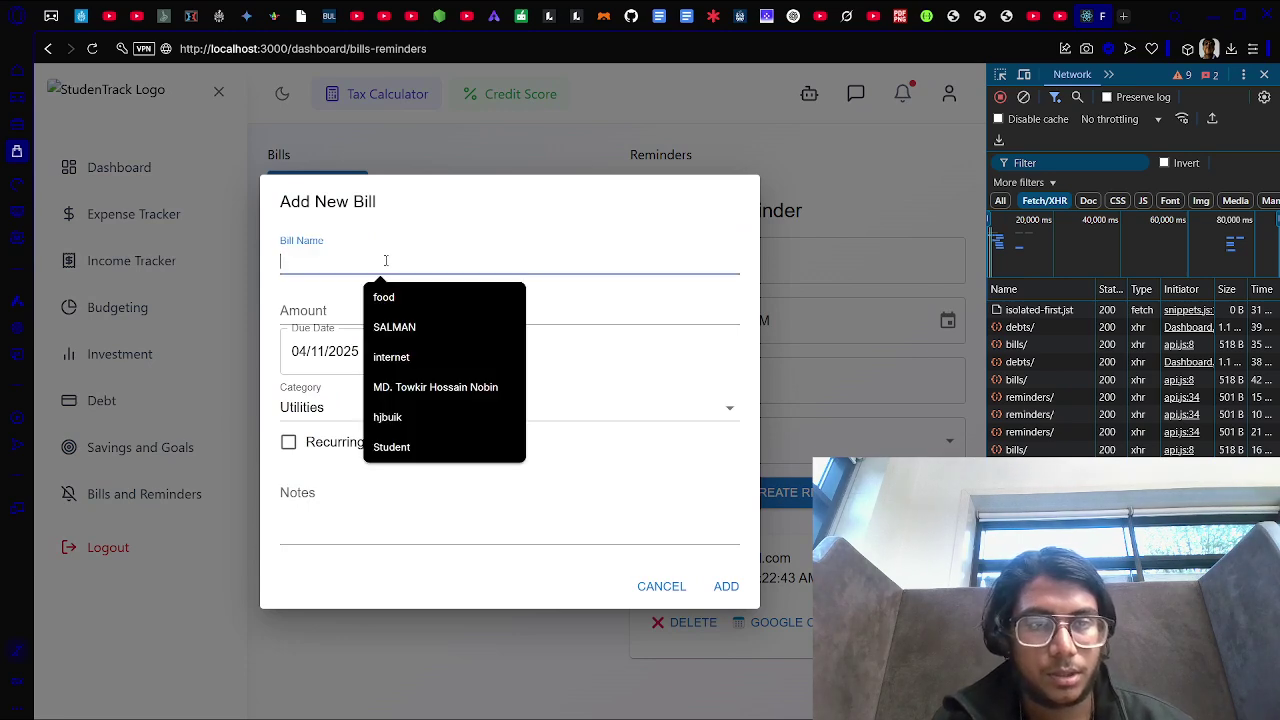
click(409, 294)
click(375, 317)
click(380, 346)
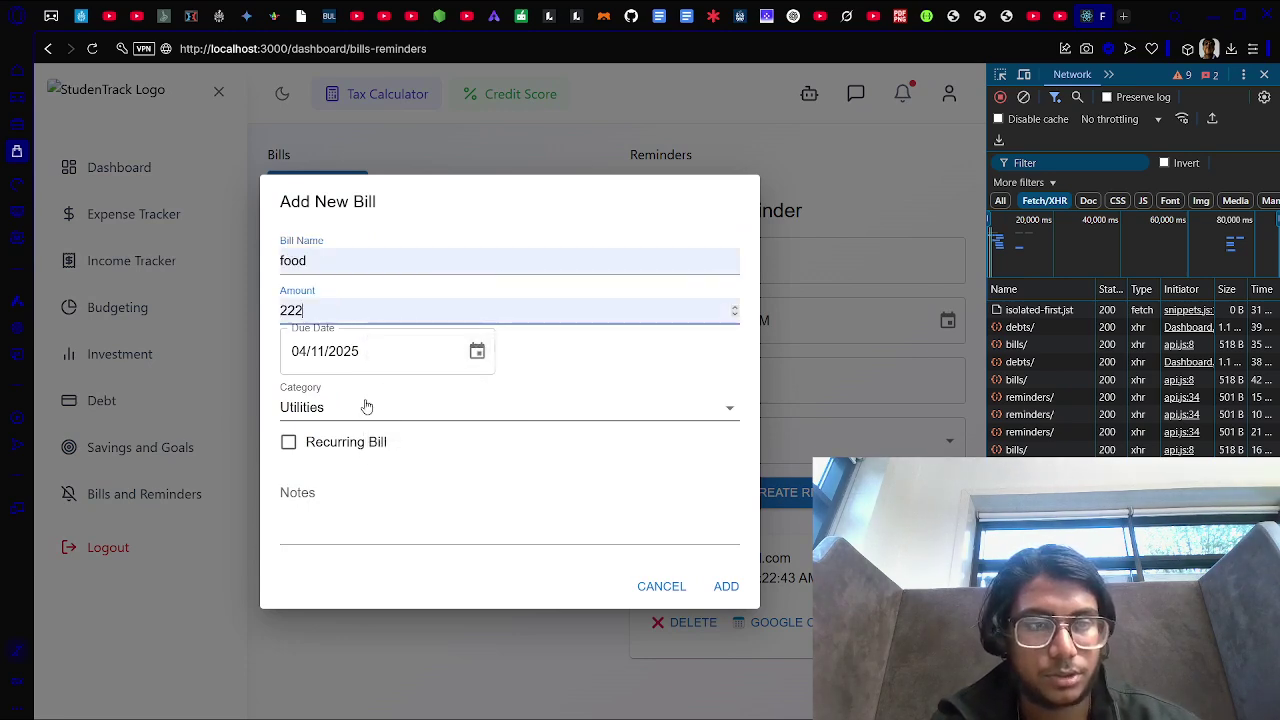
click(348, 413)
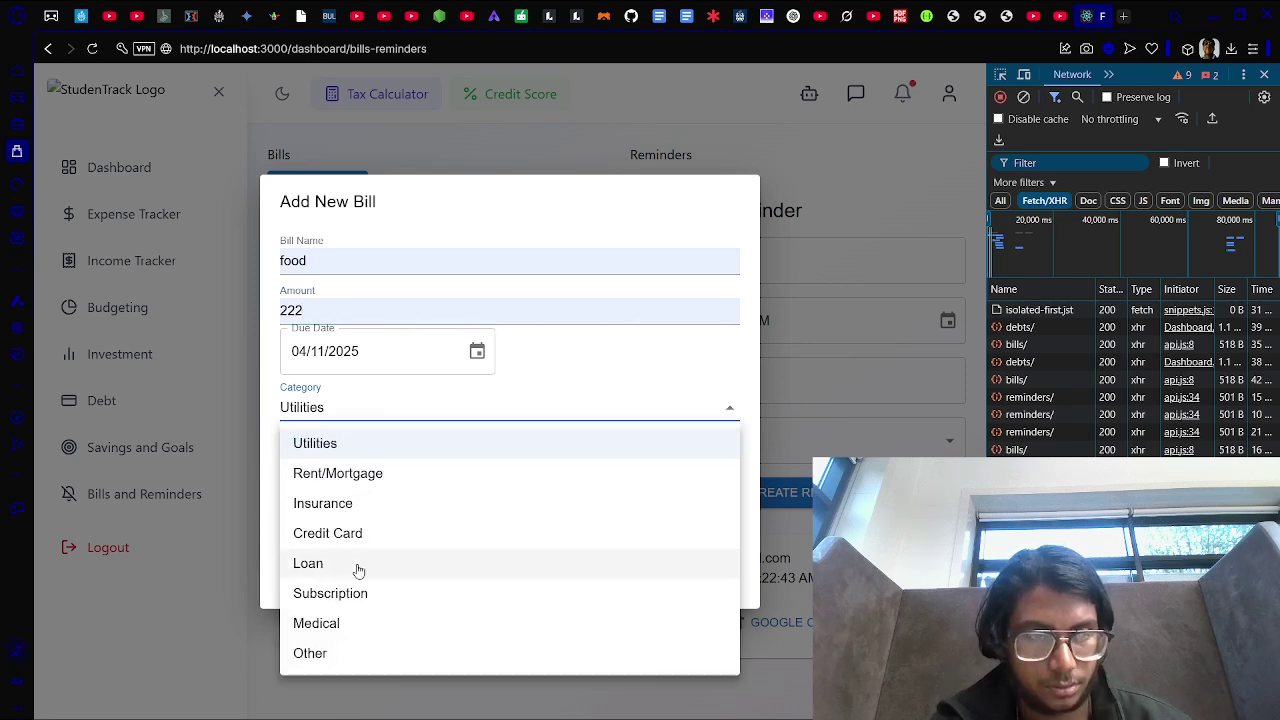
click(363, 655)
click(395, 533)
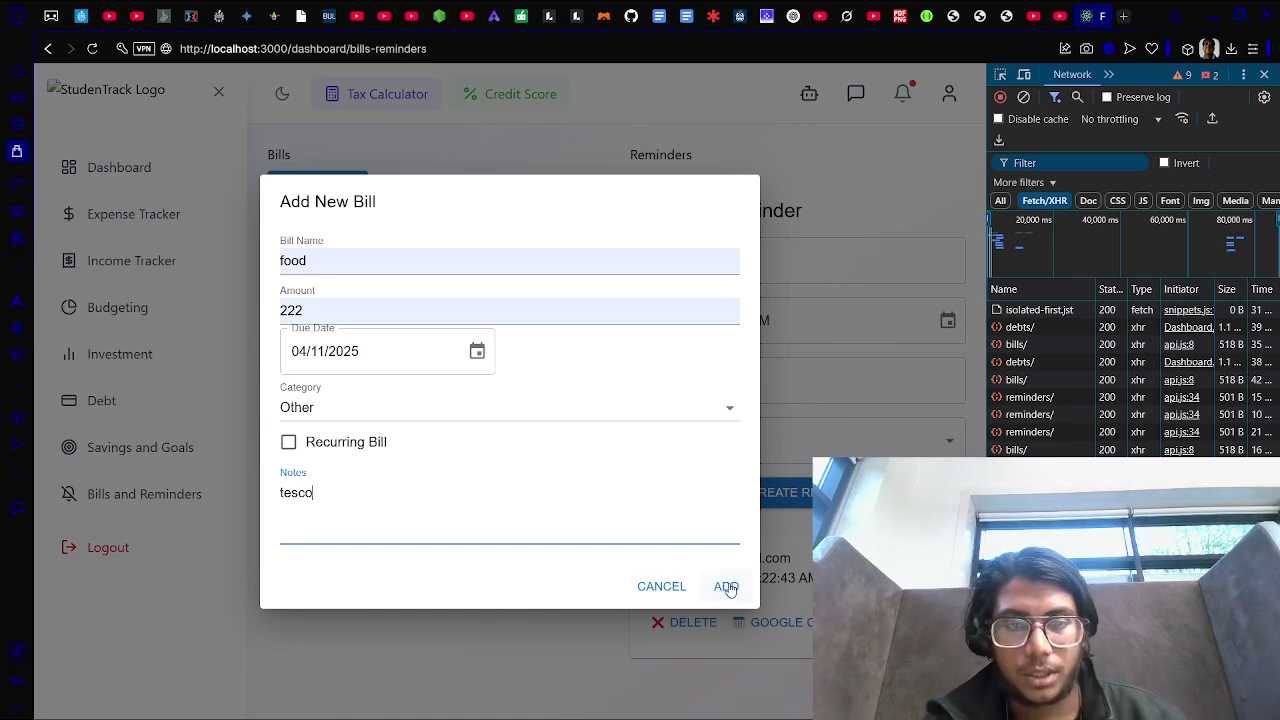
Step: Switch to VS Code, open db.sqlite3 from the Backend folder and inspect the bills_app_bill table
mouse_move(850, 718)
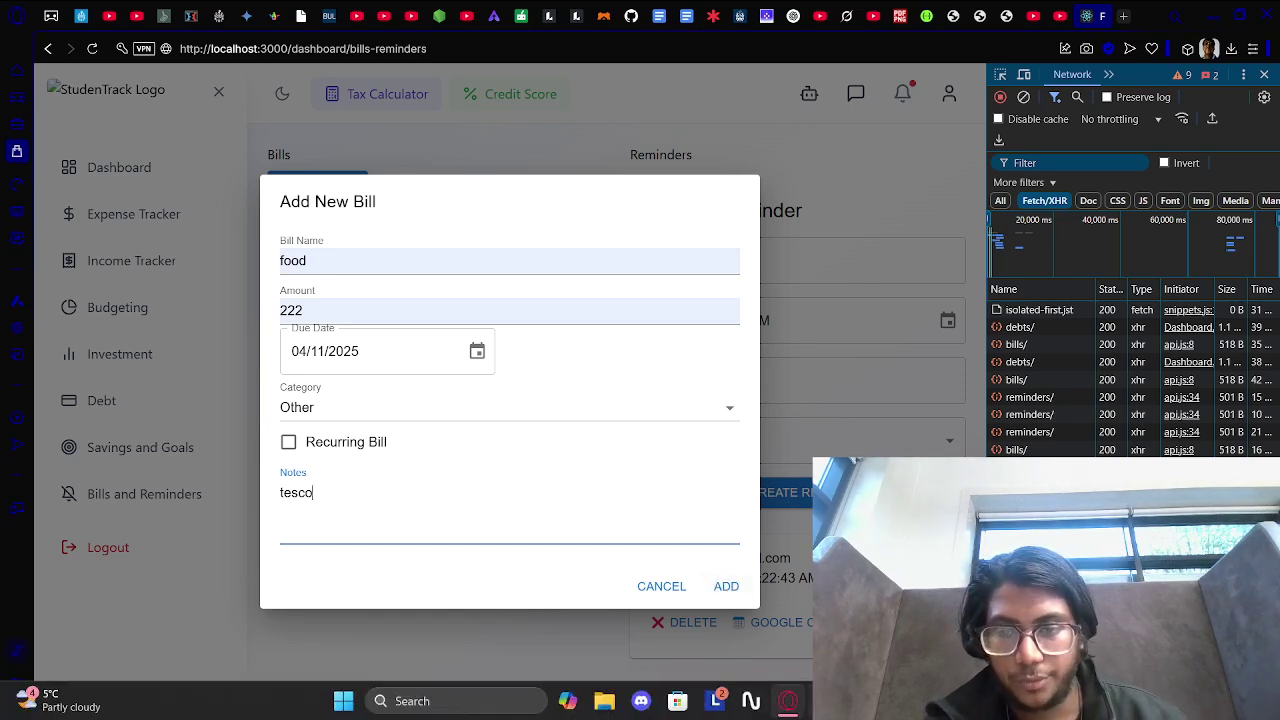
mouse_move(788, 701)
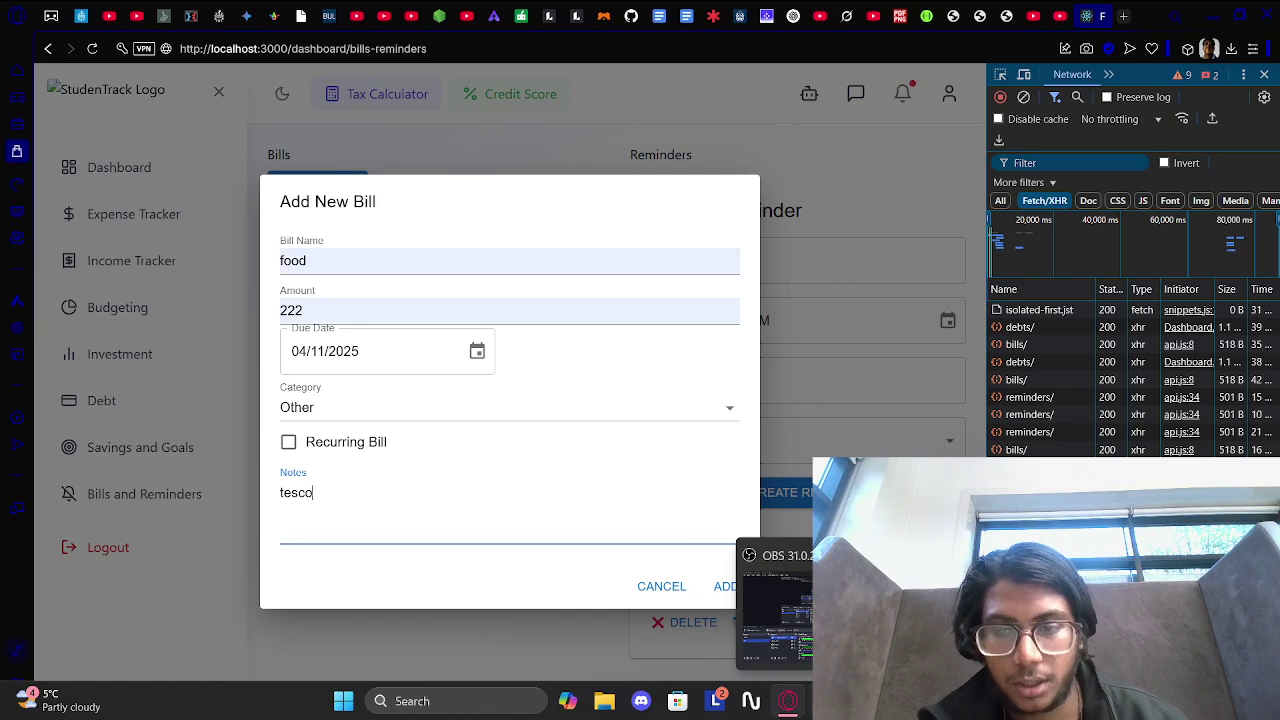
click(862, 701)
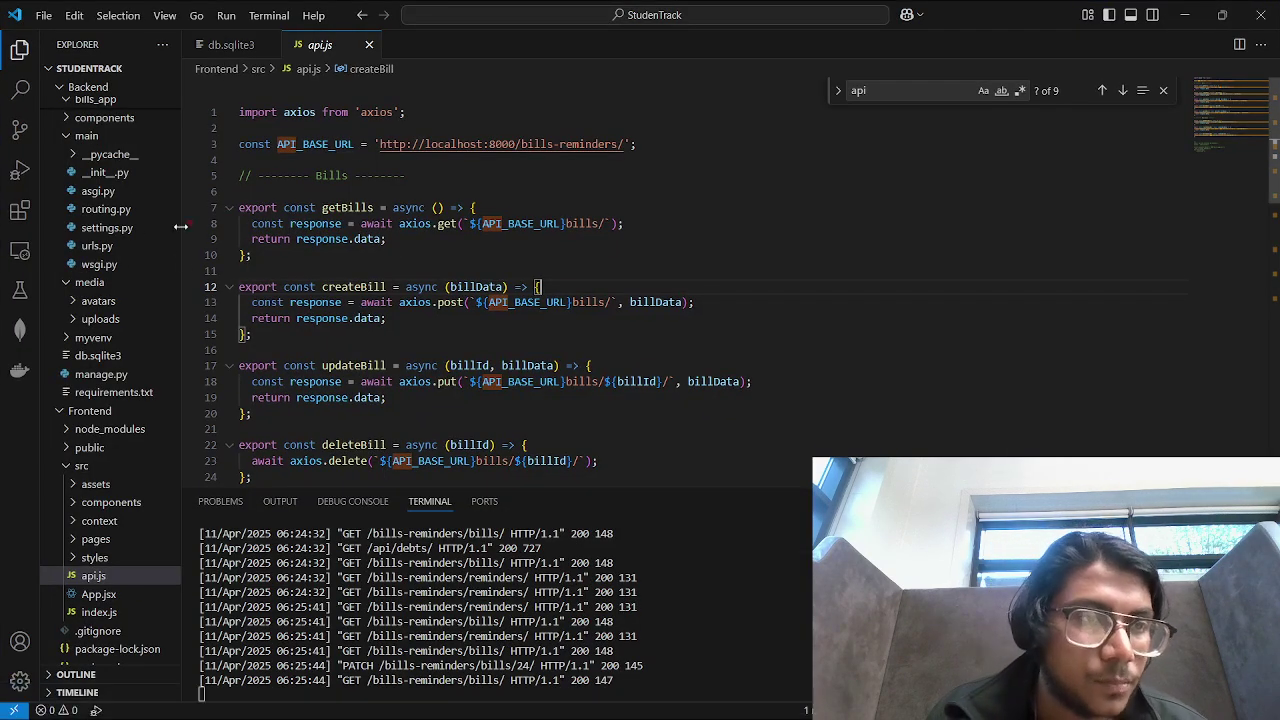
scroll(80, 266, up, 1)
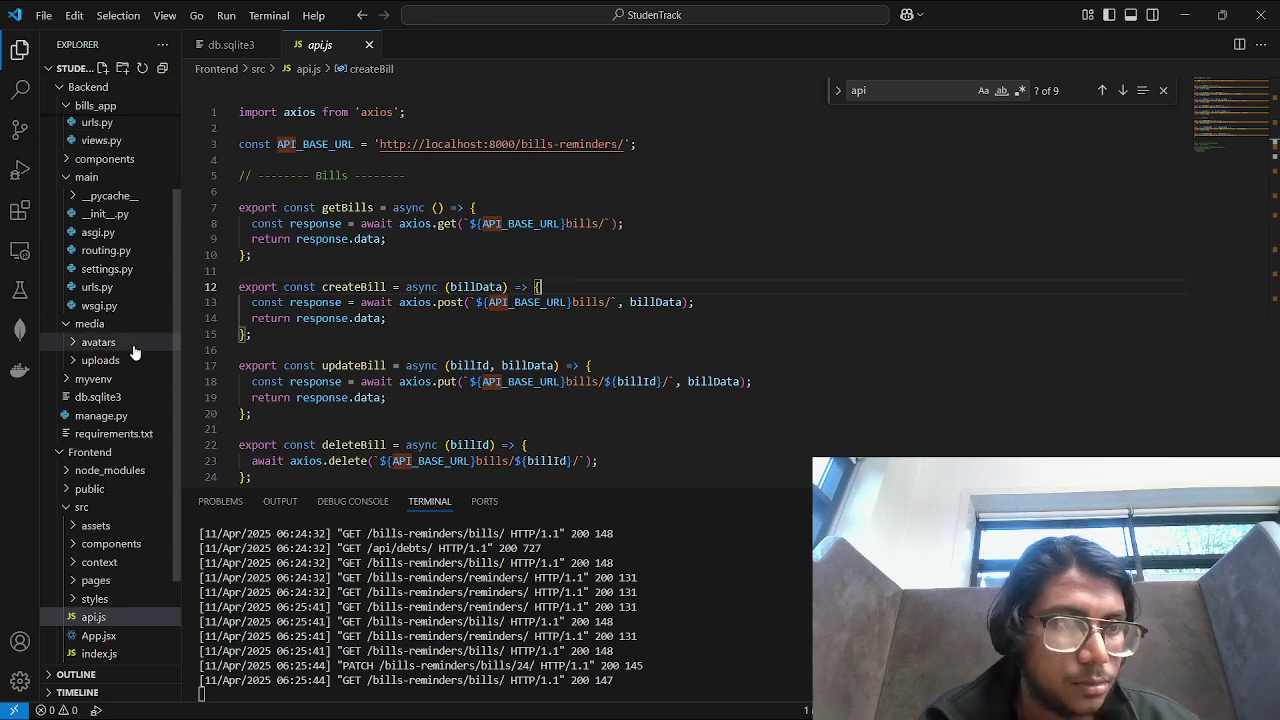
click(110, 399)
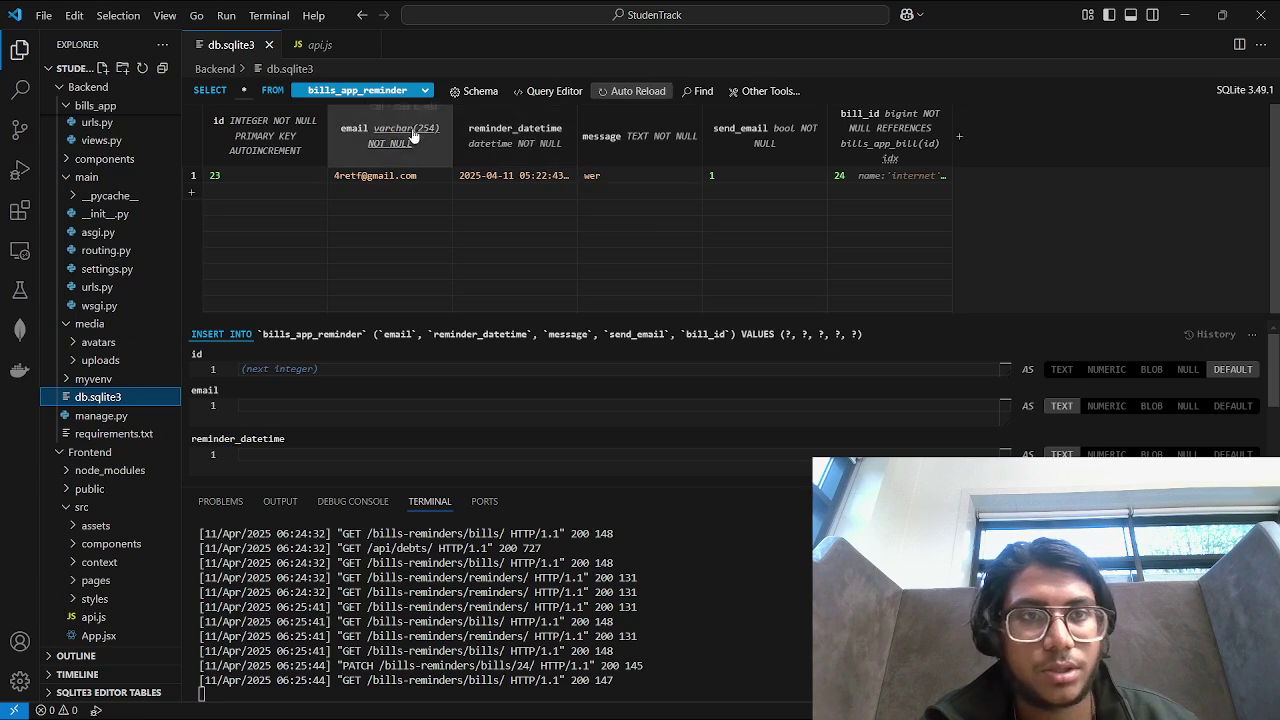
click(408, 92)
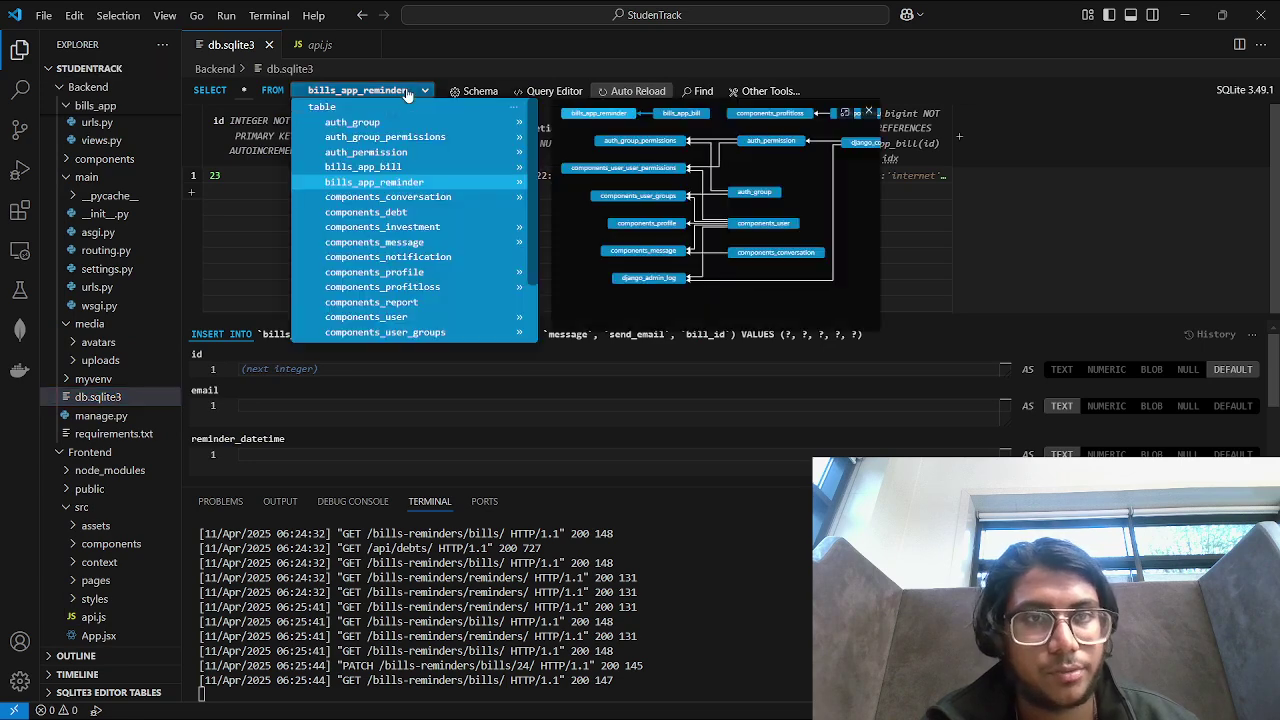
click(405, 170)
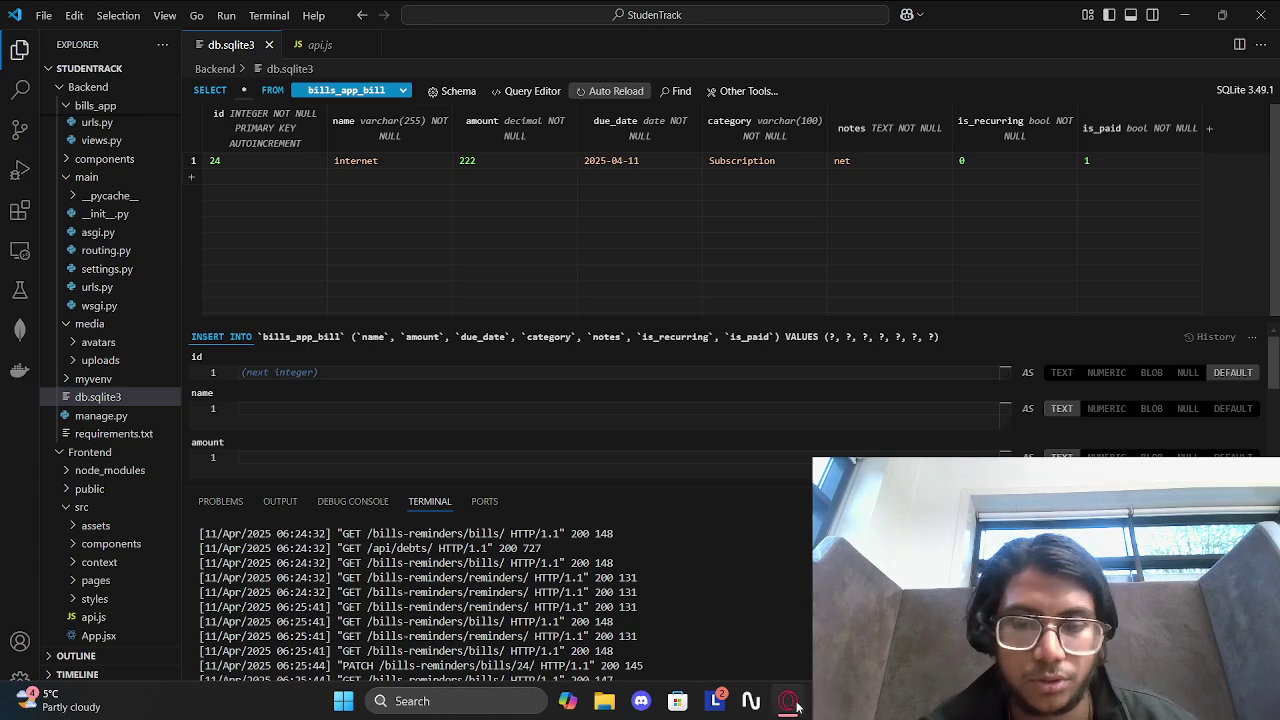
Step: Return to the browser, add the food bill as a recurring bill, and check its row in VS Code's bills_app_bill table
click(786, 700)
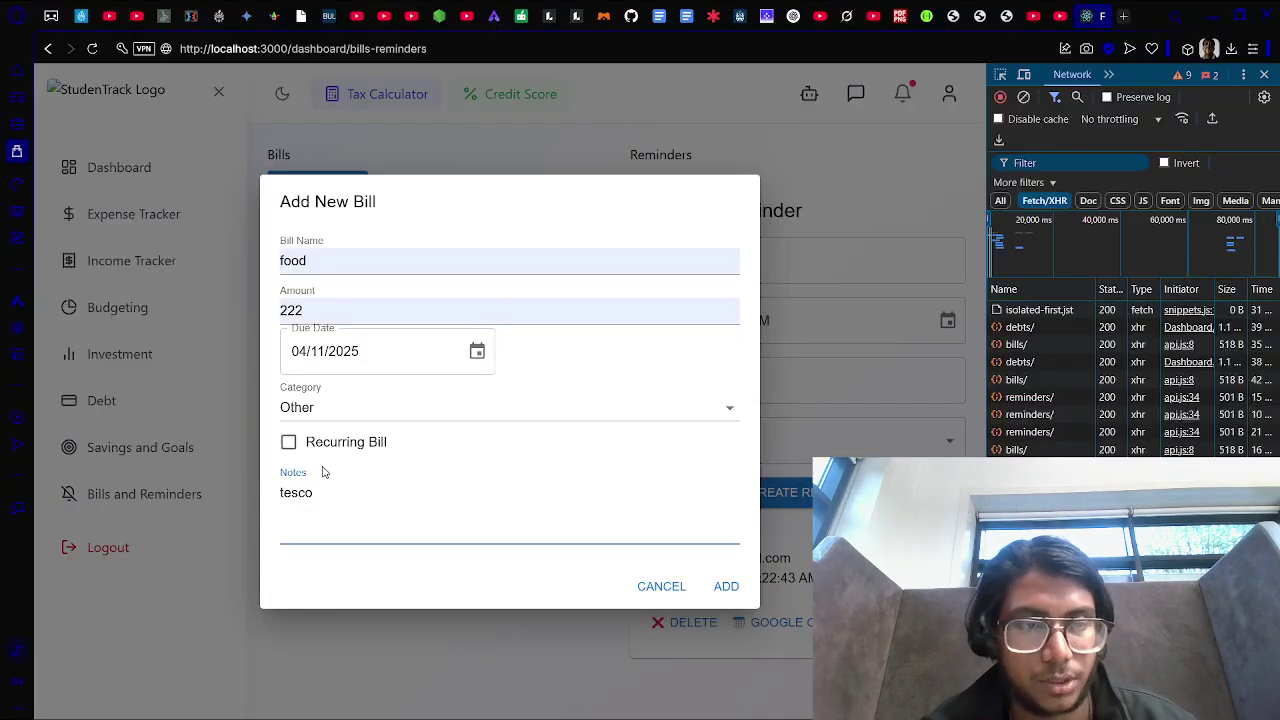
click(288, 445)
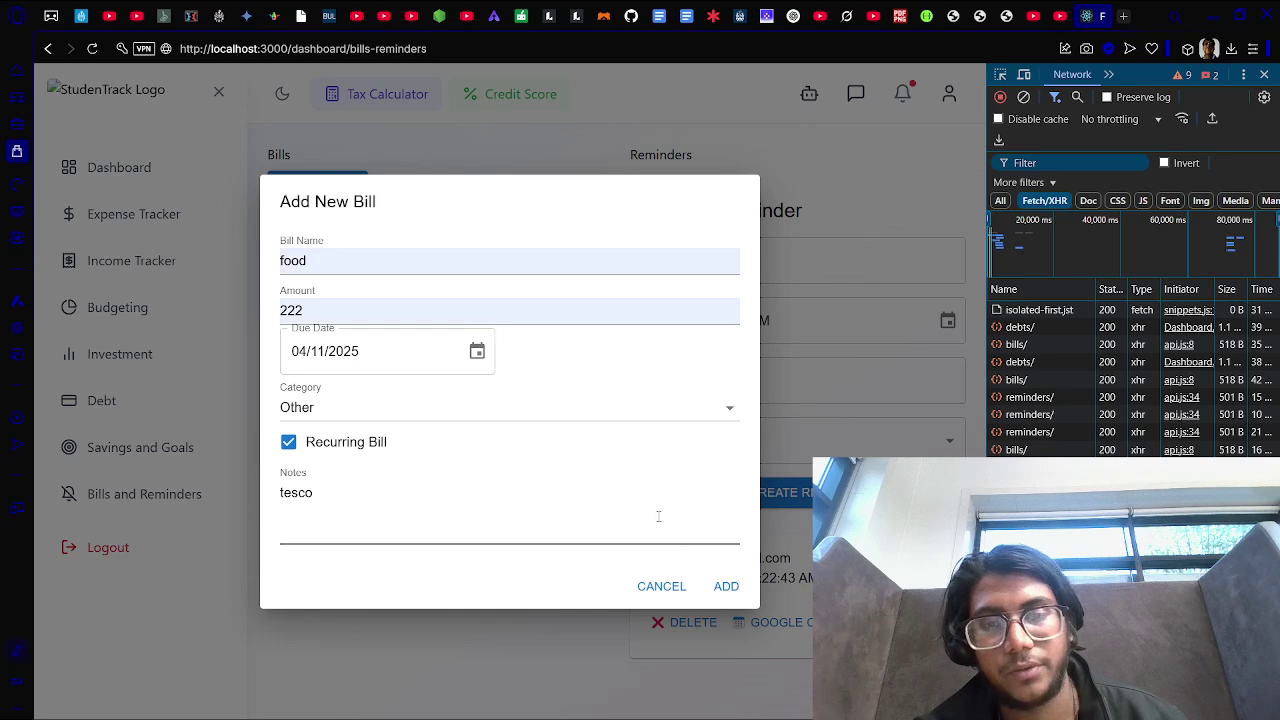
click(726, 587)
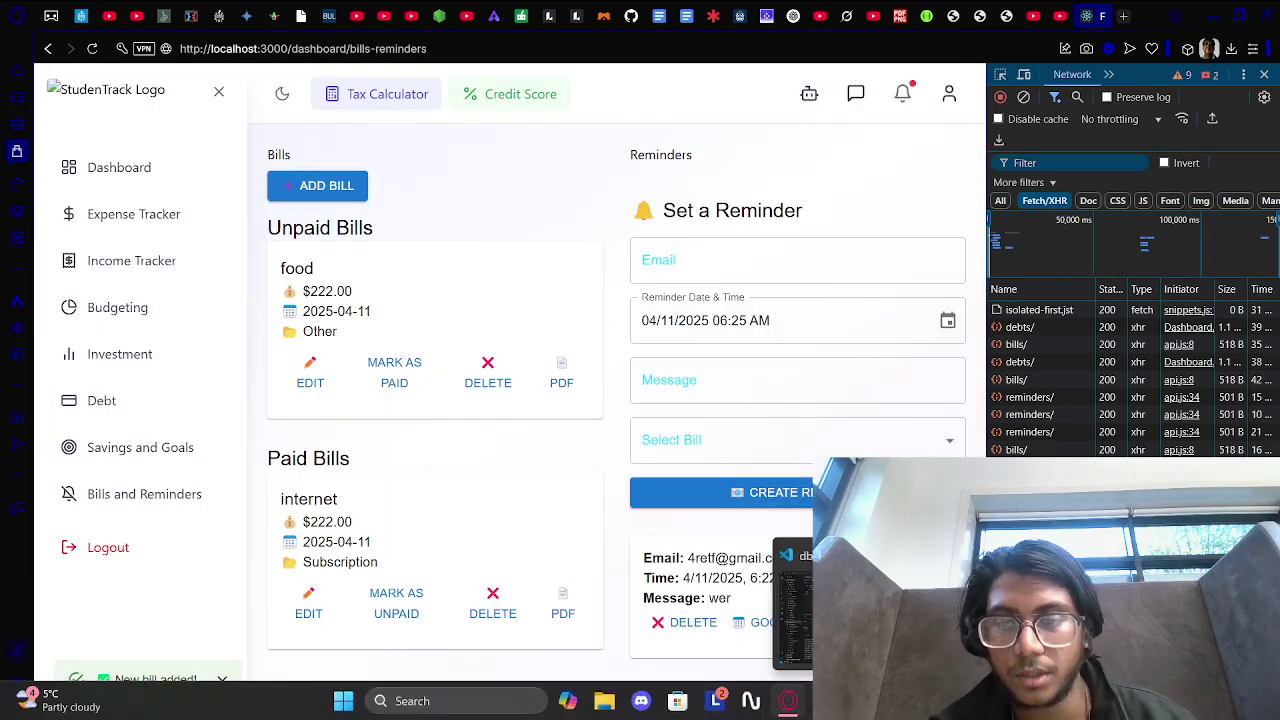
key(alt+Tab)
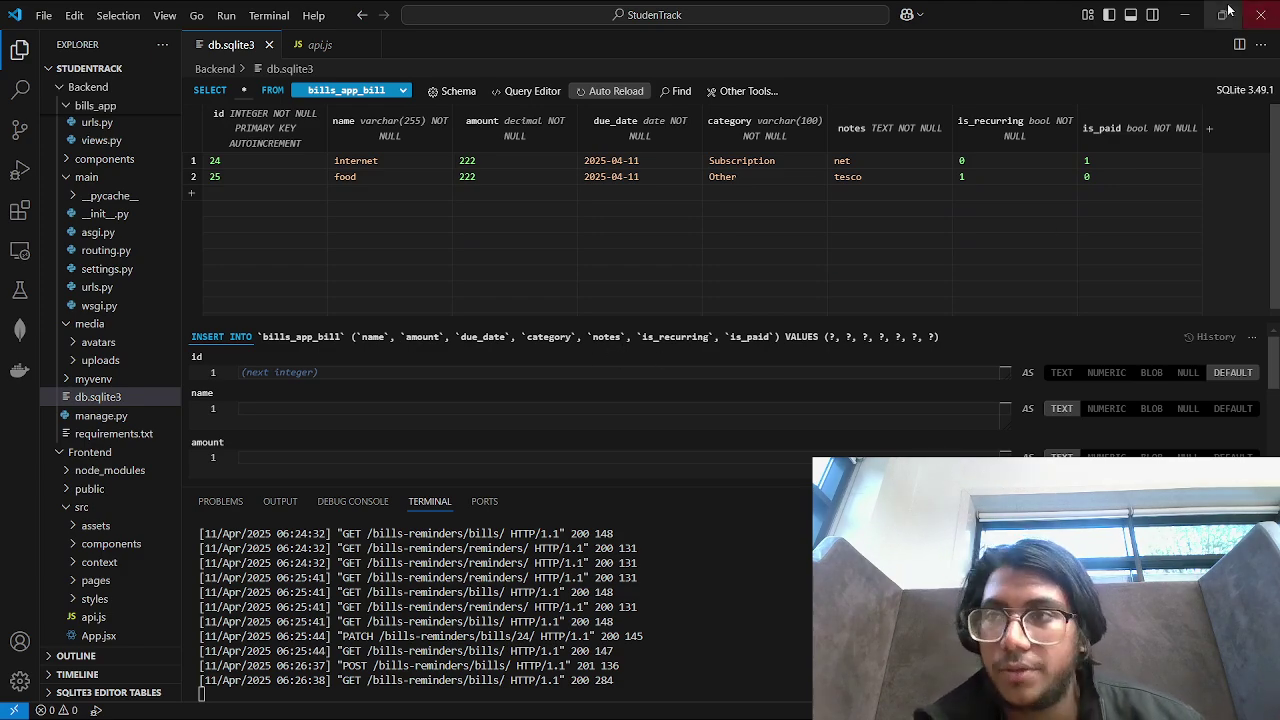
Step: Back in the browser, create a reminder for the food bill with a suggested email address and the message "wer"
click(1183, 15)
click(705, 260)
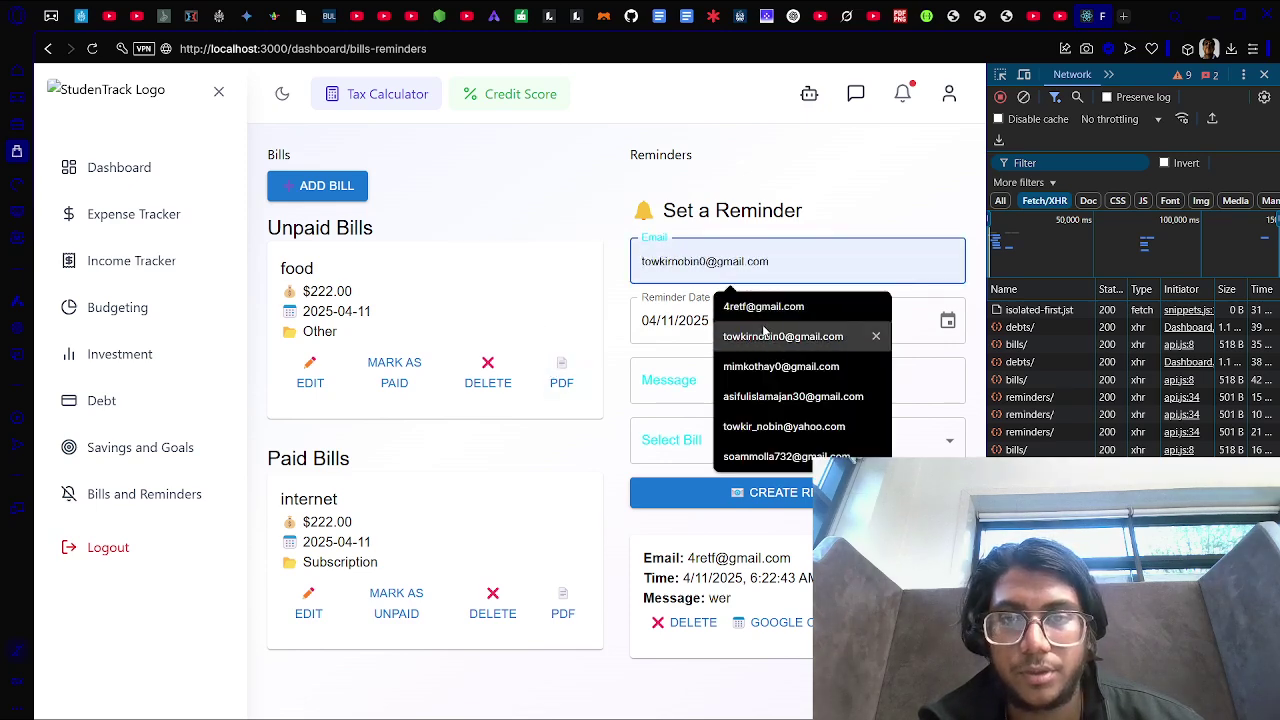
click(759, 309)
click(702, 374)
click(745, 430)
click(745, 450)
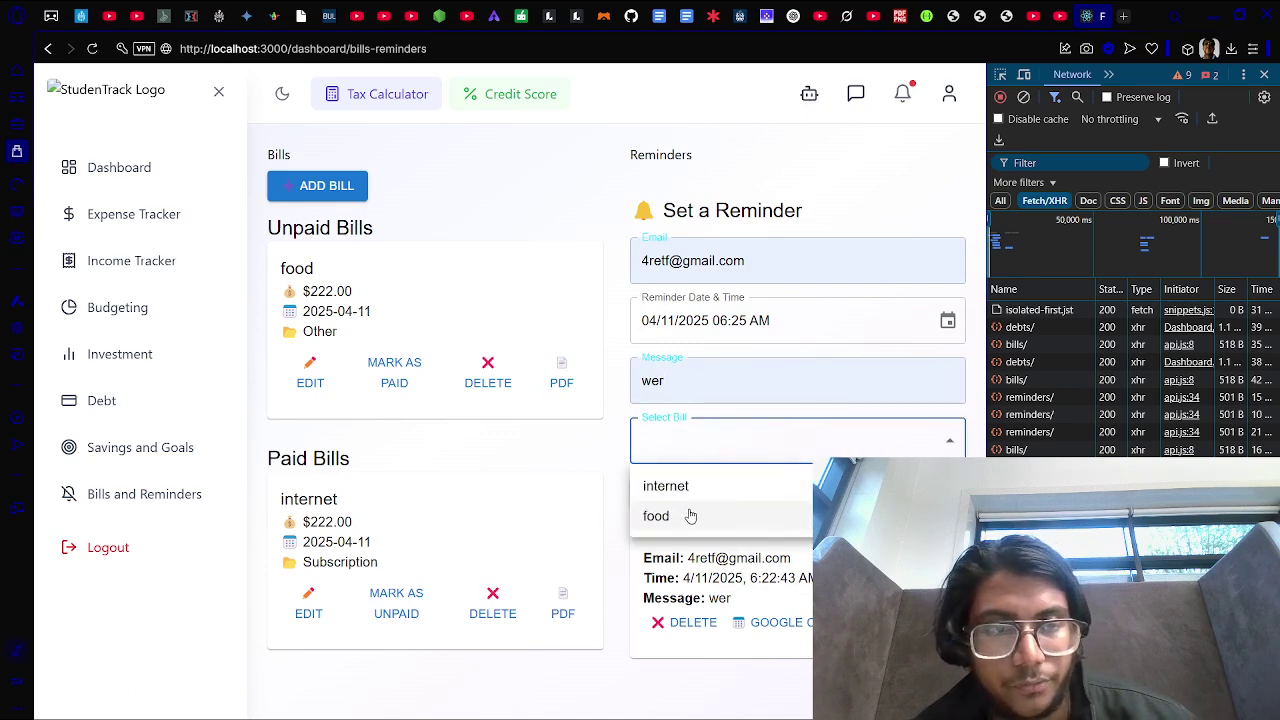
click(688, 516)
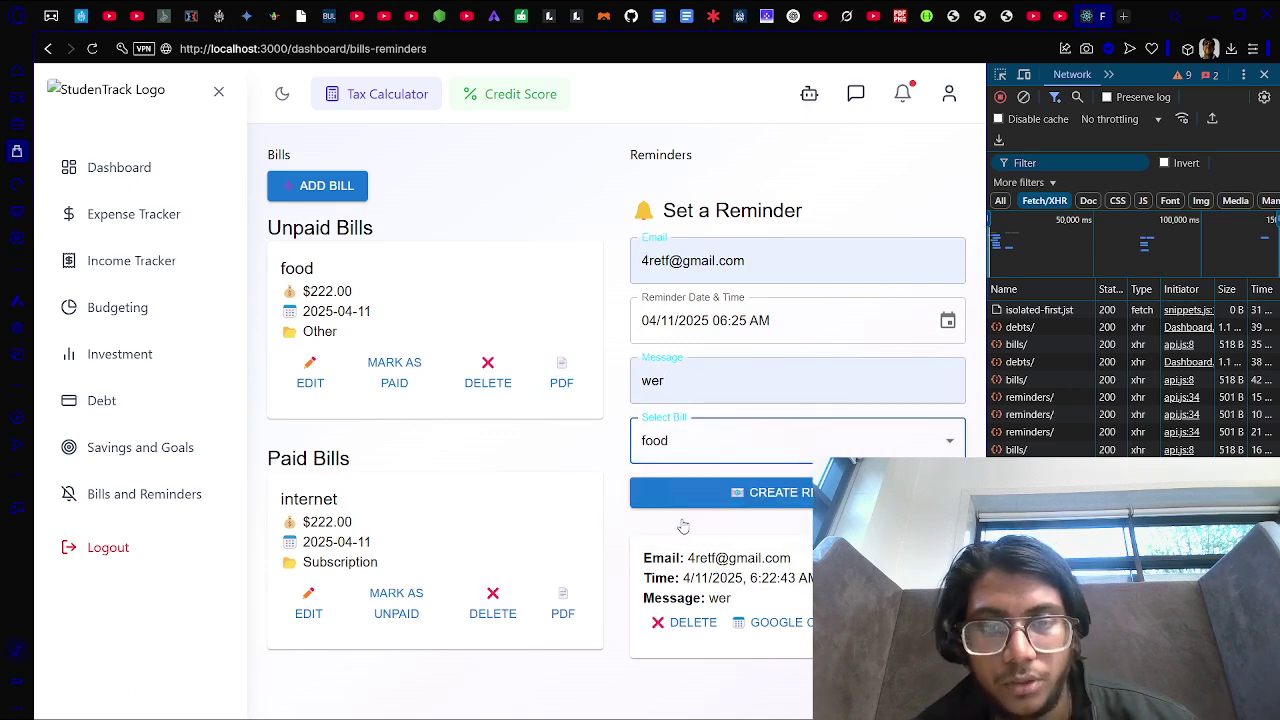
click(790, 495)
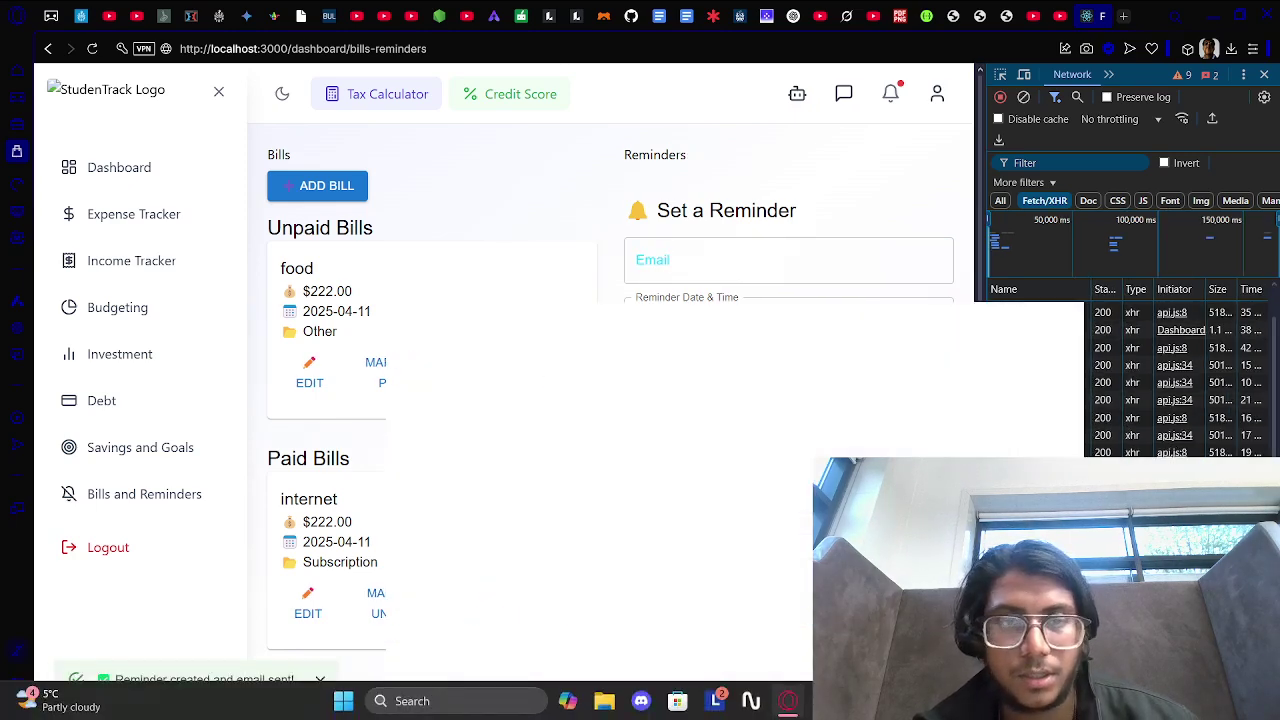
Step: Switch to VS Code and inspect the reminder rows in the bills_app_reminder table
click(826, 701)
click(369, 93)
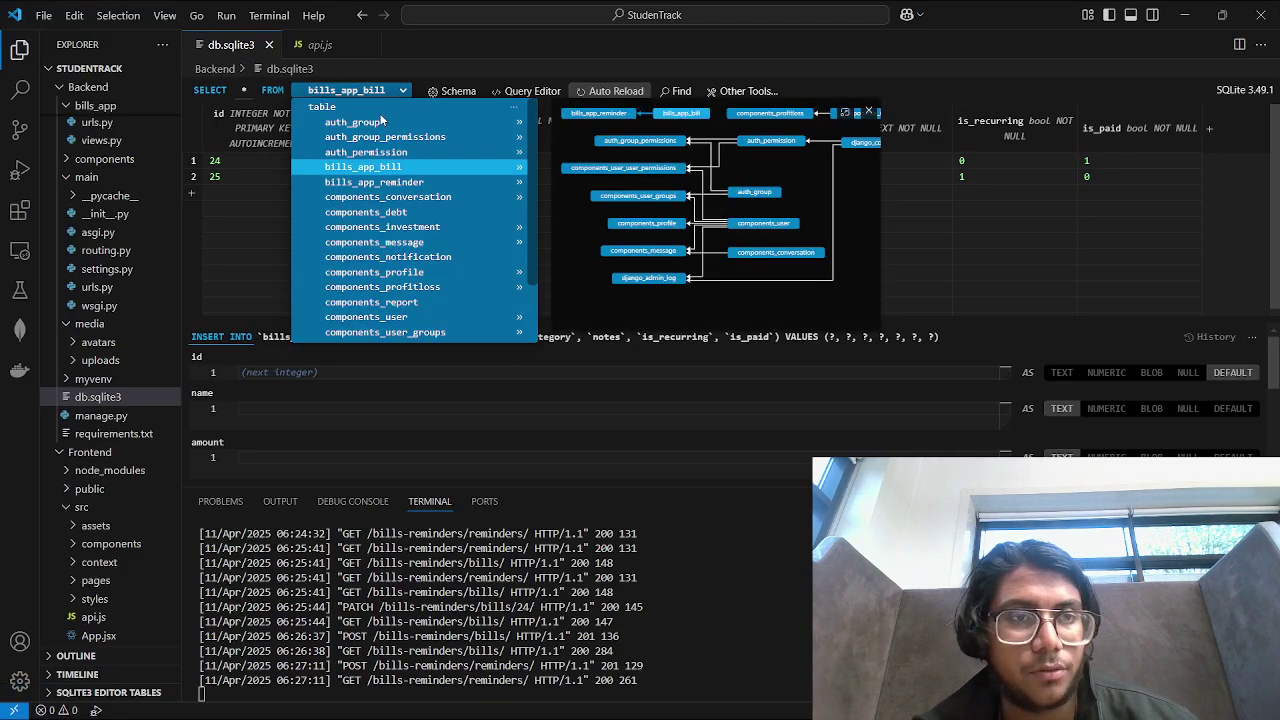
click(374, 182)
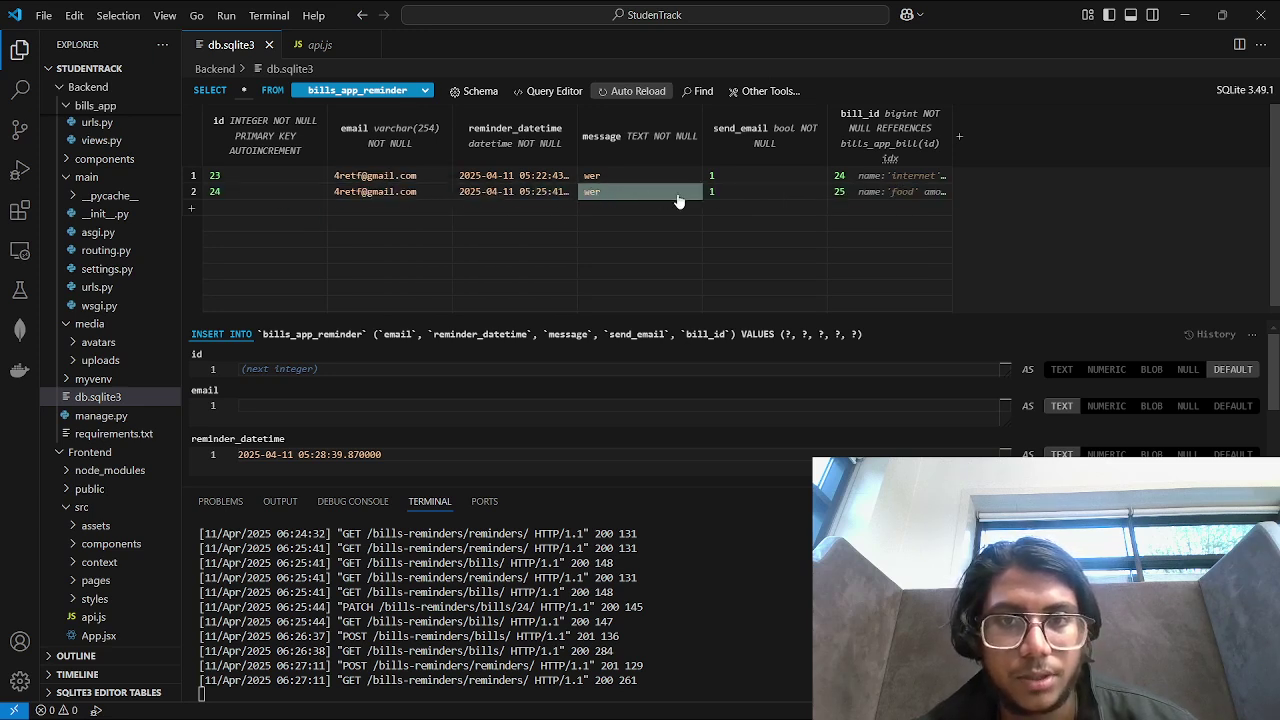
Step: Return to the browser and delete both reminders listed below the reminder form
click(1184, 13)
scroll(760, 480, down, 1)
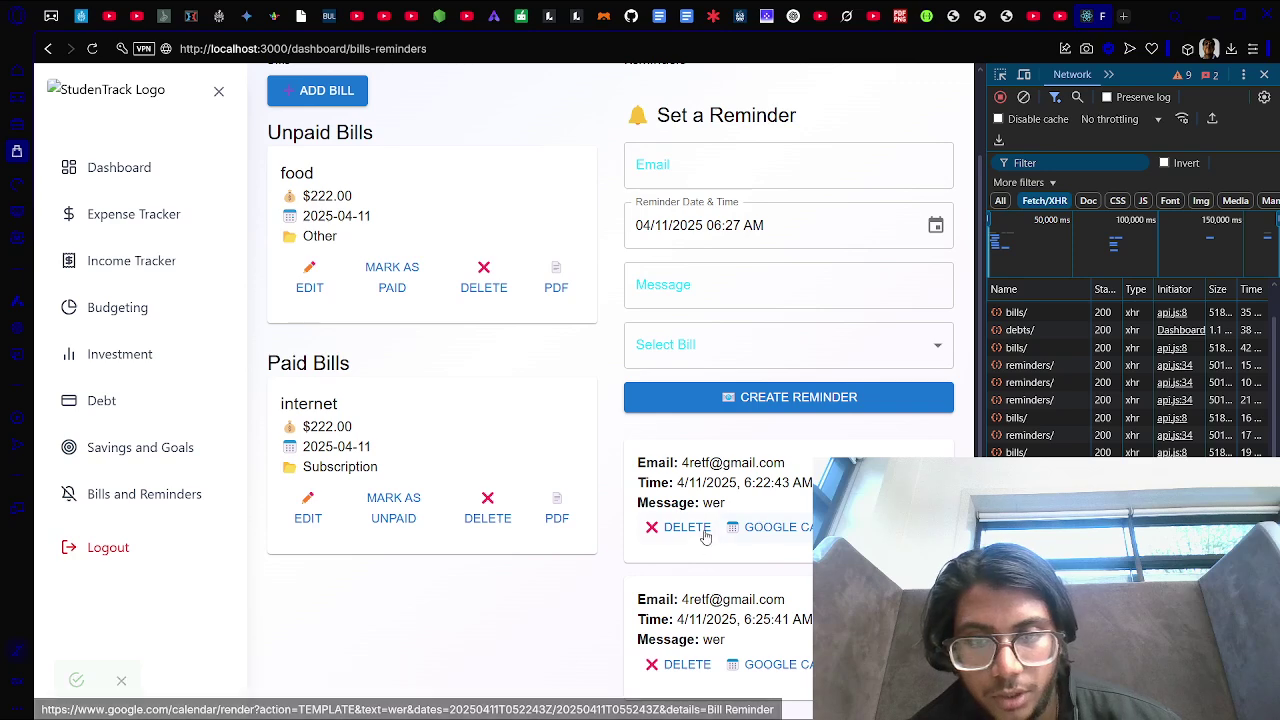
click(686, 665)
click(682, 624)
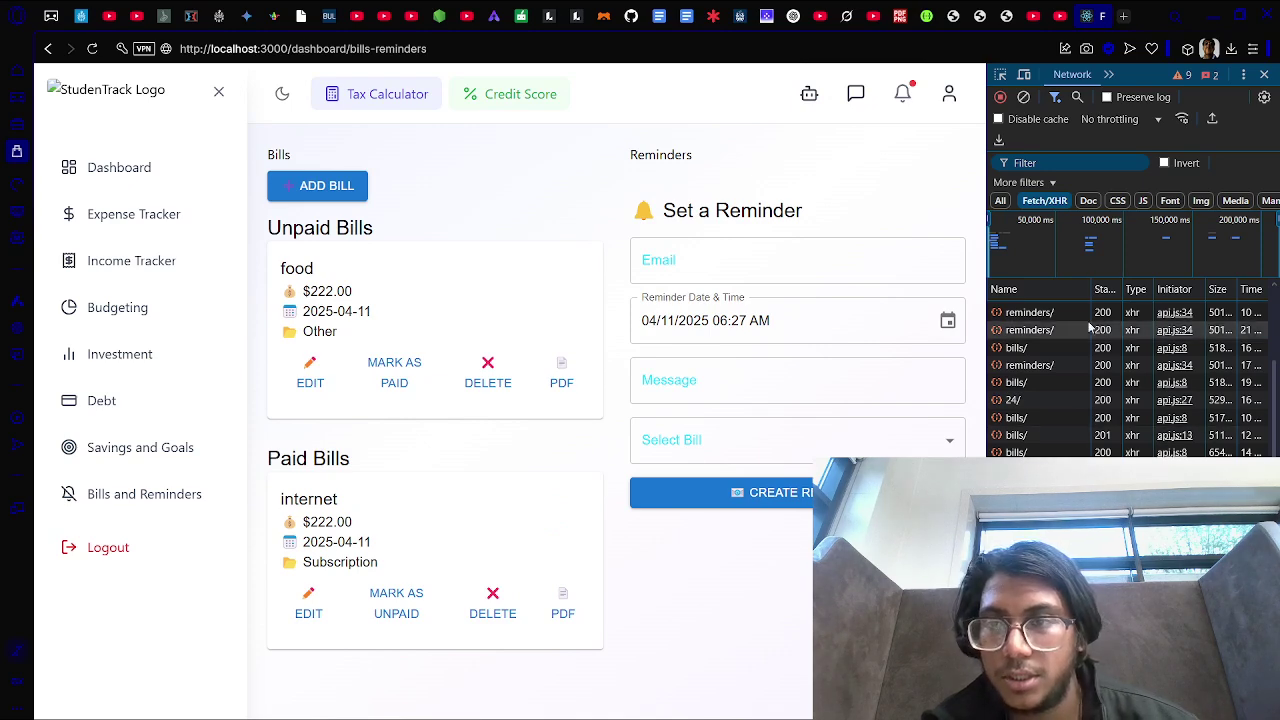
Step: Switch to VS Code to check the bills_app_reminder table, and display the bills_app_bill table again
mouse_move(786, 703)
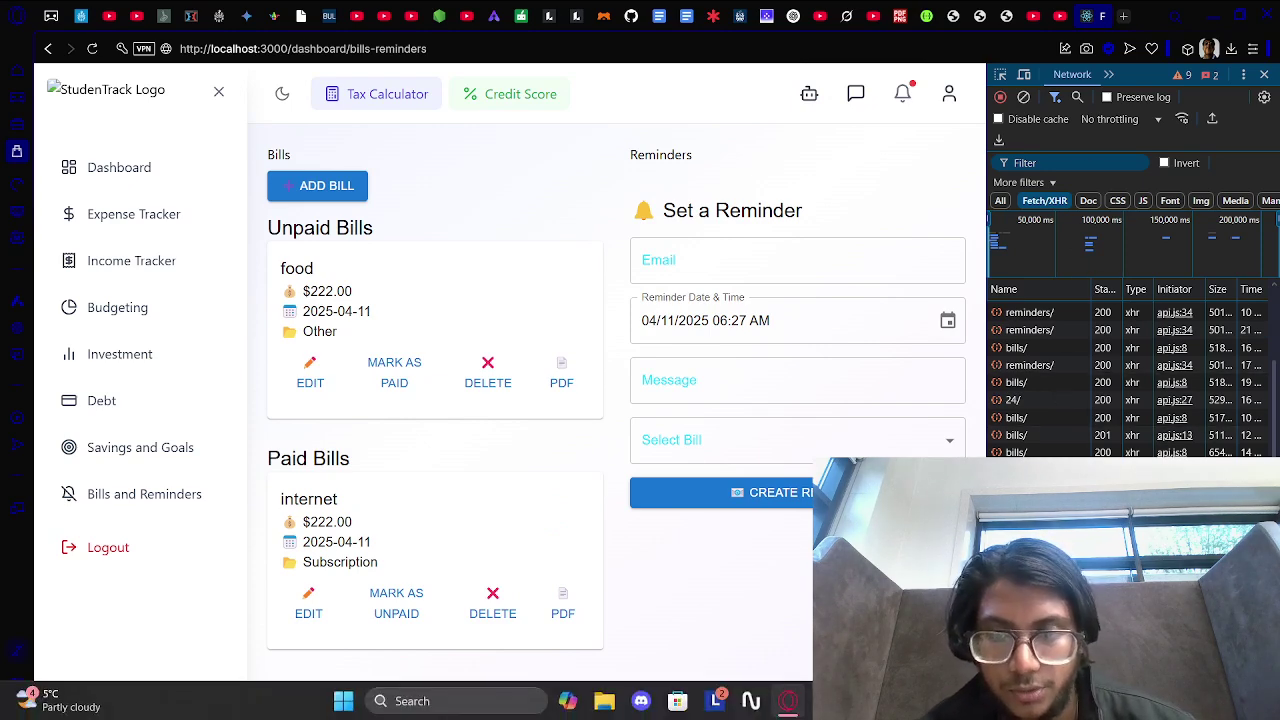
click(787, 702)
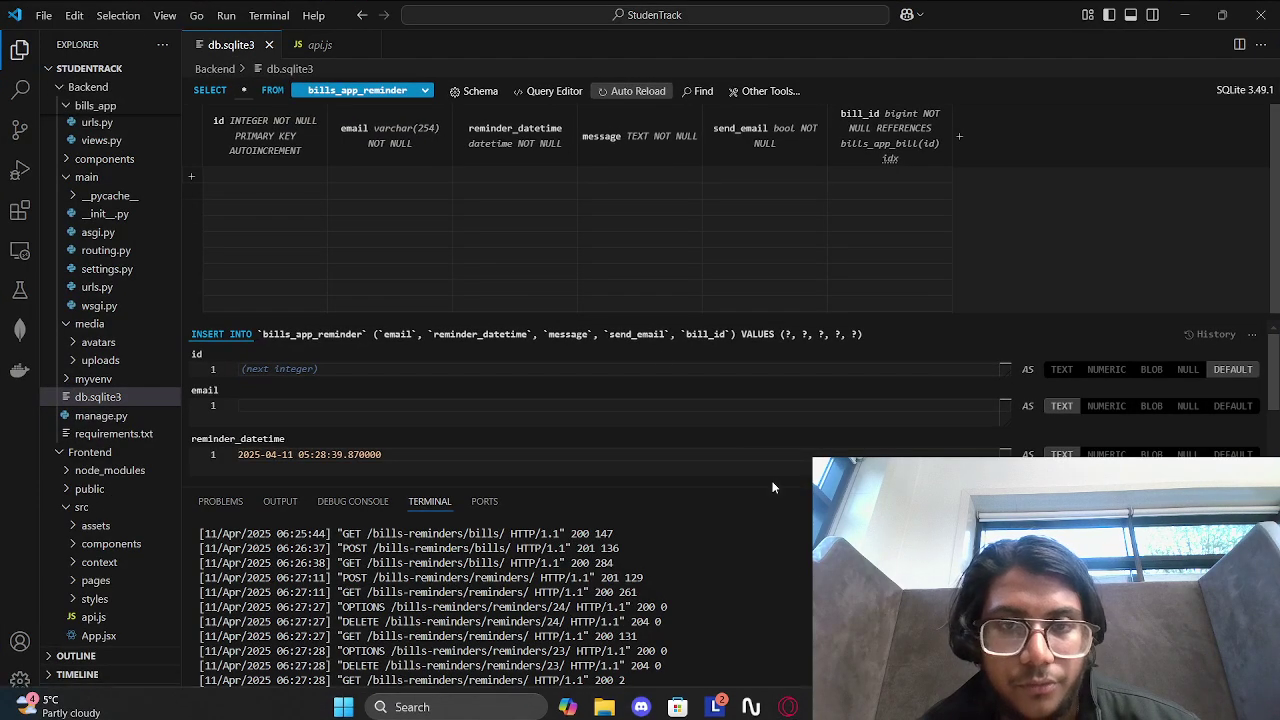
click(362, 90)
click(390, 167)
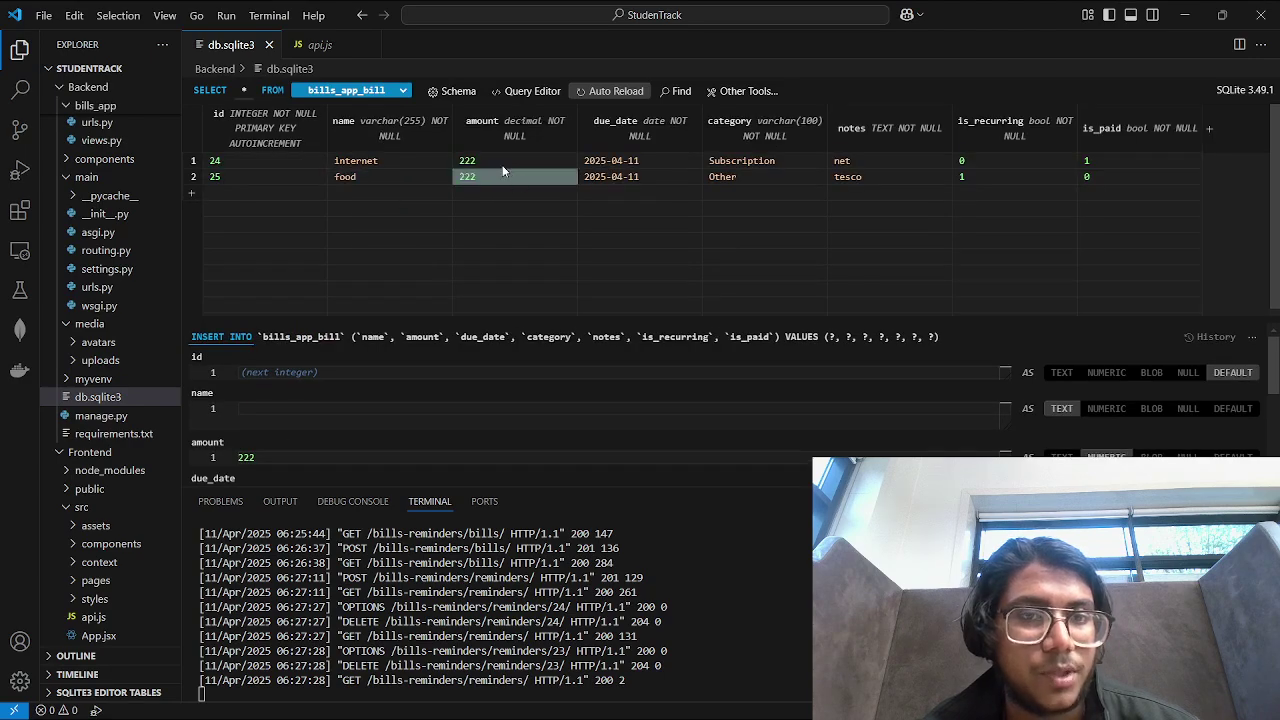
Step: Return to the browser and open the Dashboard page
click(1183, 12)
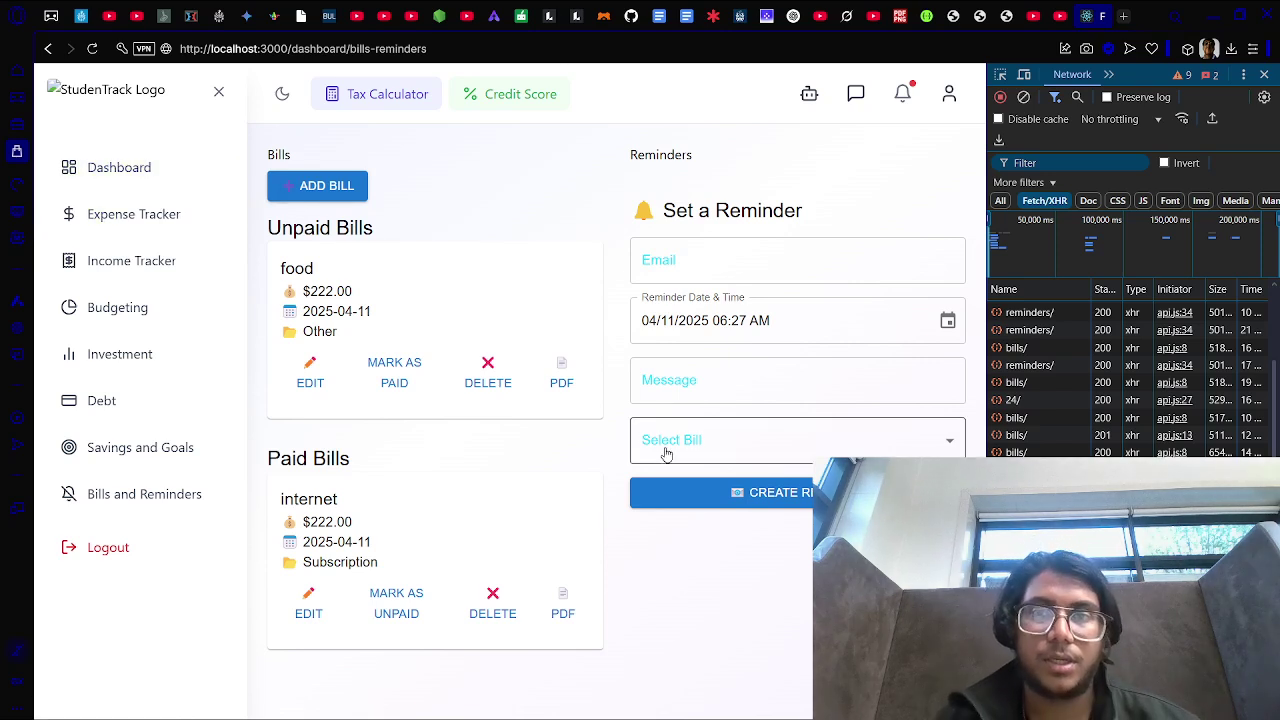
mouse_move(830, 718)
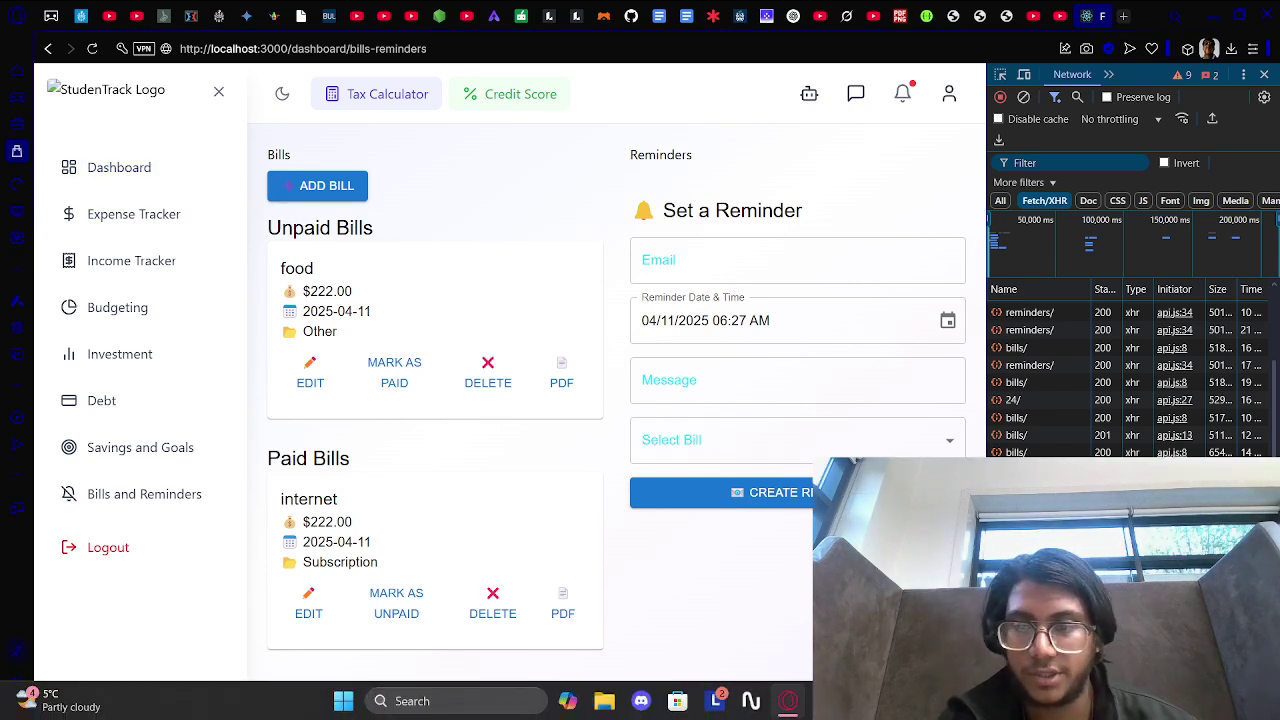
click(108, 170)
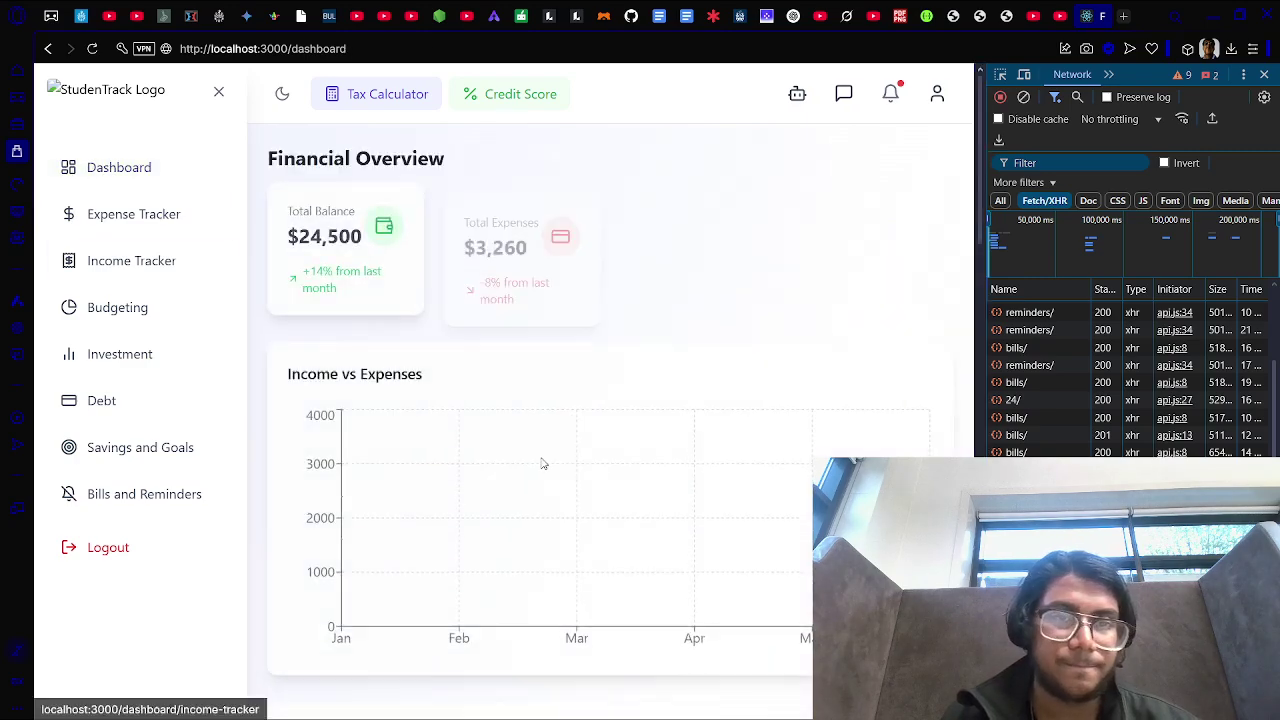
Step: Switch to VS Code and look into the migrations folder of the backend's bills_app, leaving it collapsed
click(788, 700)
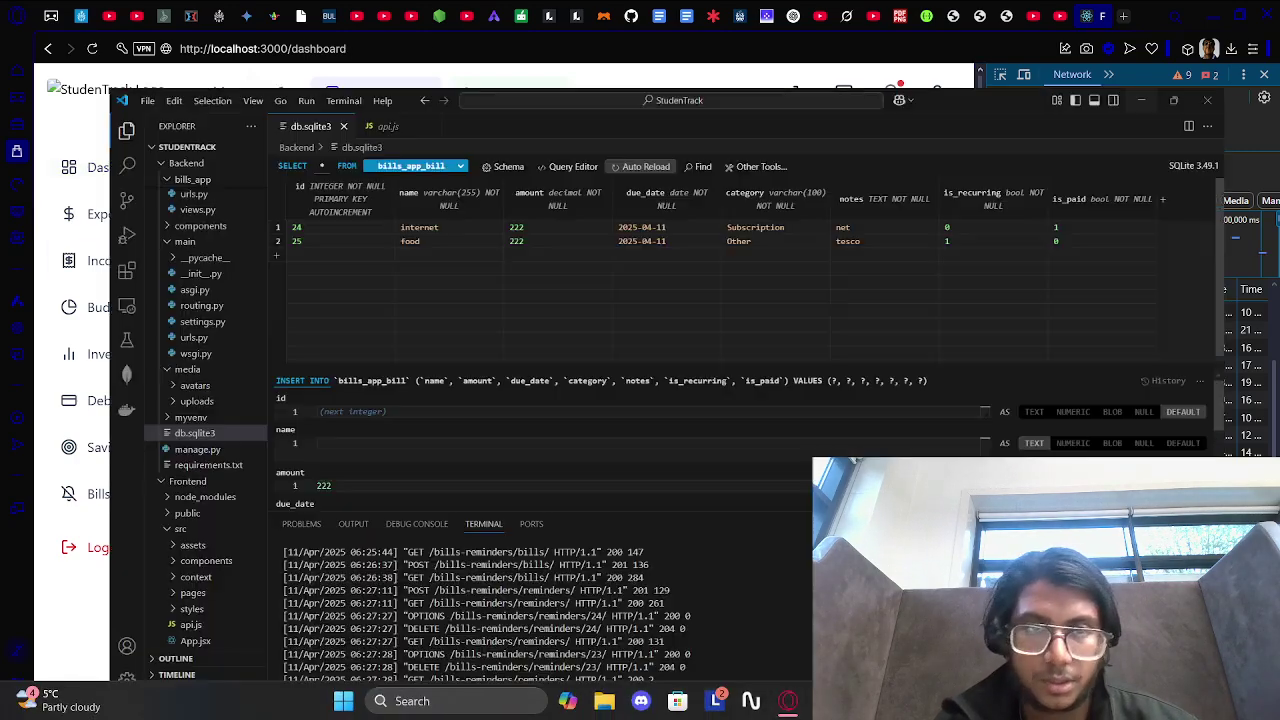
scroll(107, 438, up, 5)
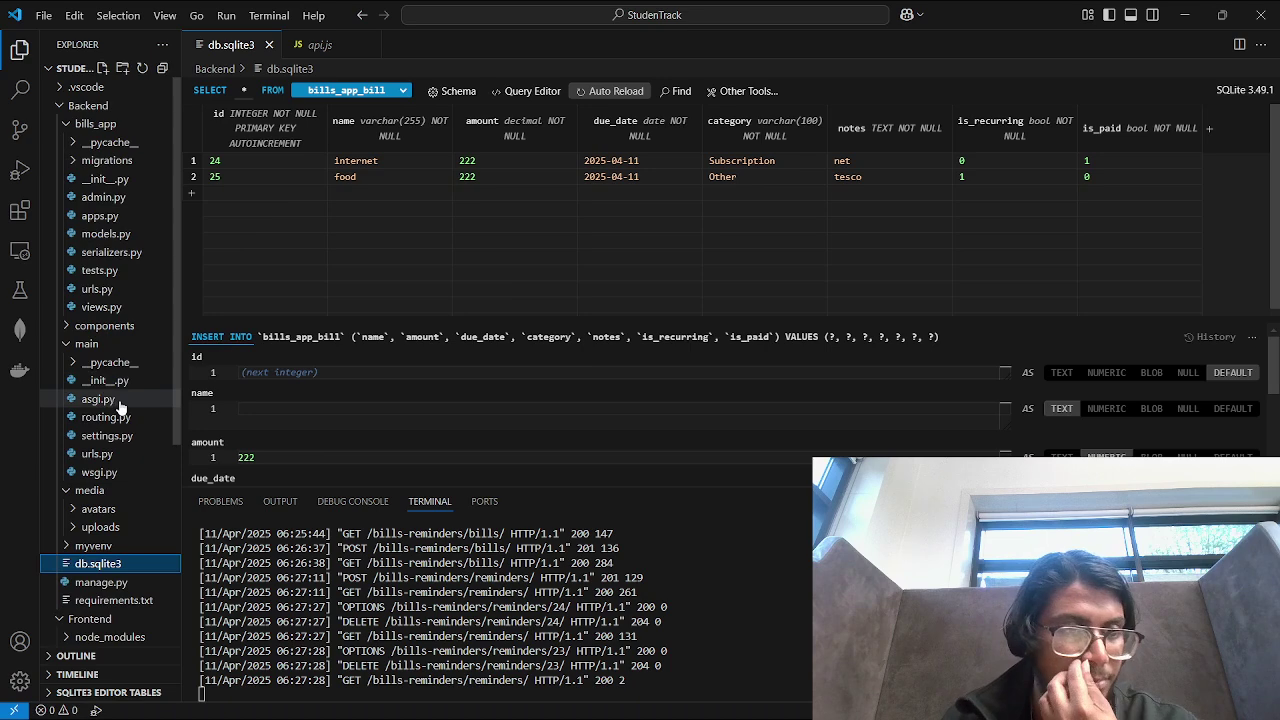
click(107, 163)
click(112, 161)
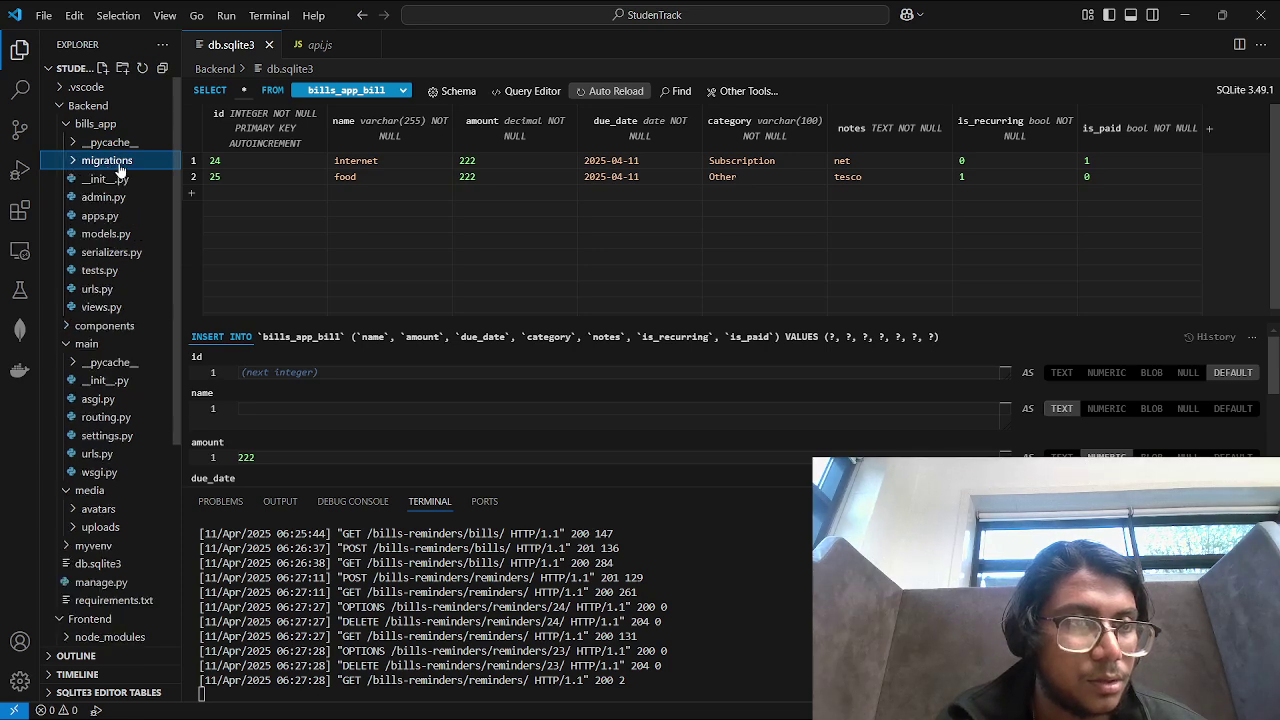
Step: Look through the routes in the frontend's App.jsx, collapsing the Backend folder for access and expanding it again
click(105, 105)
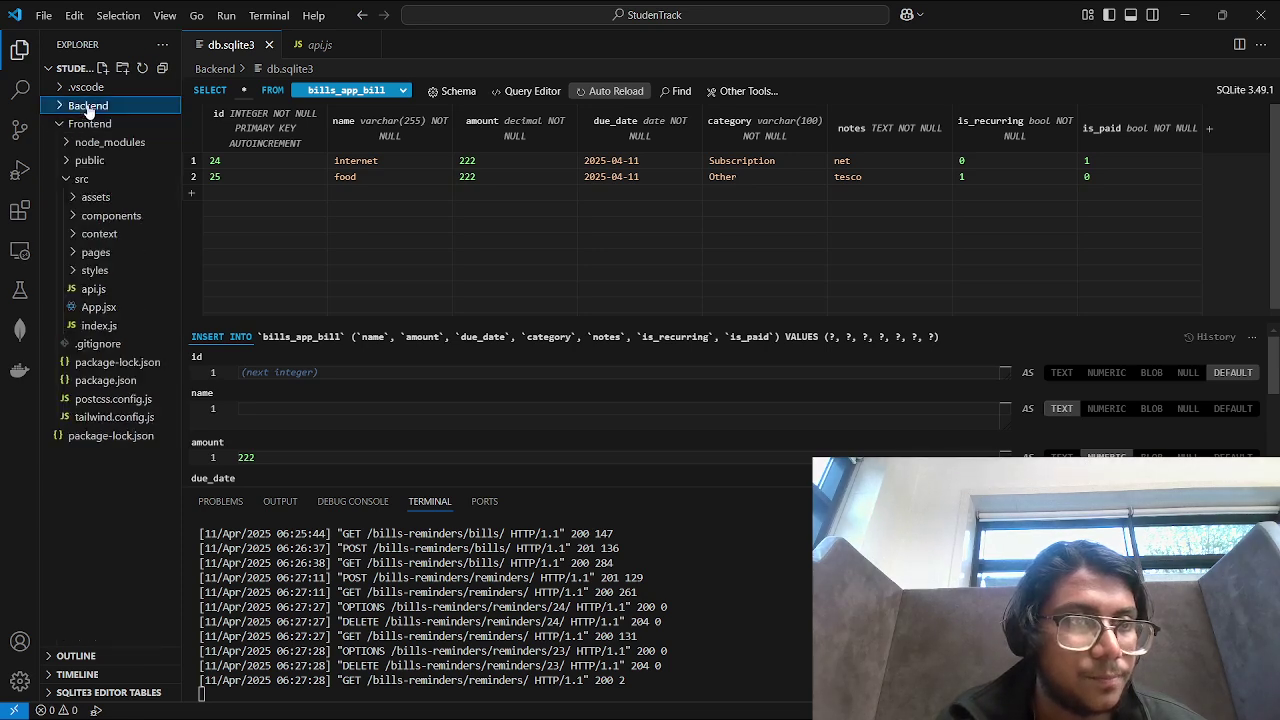
click(130, 307)
scroll(296, 230, up, 14)
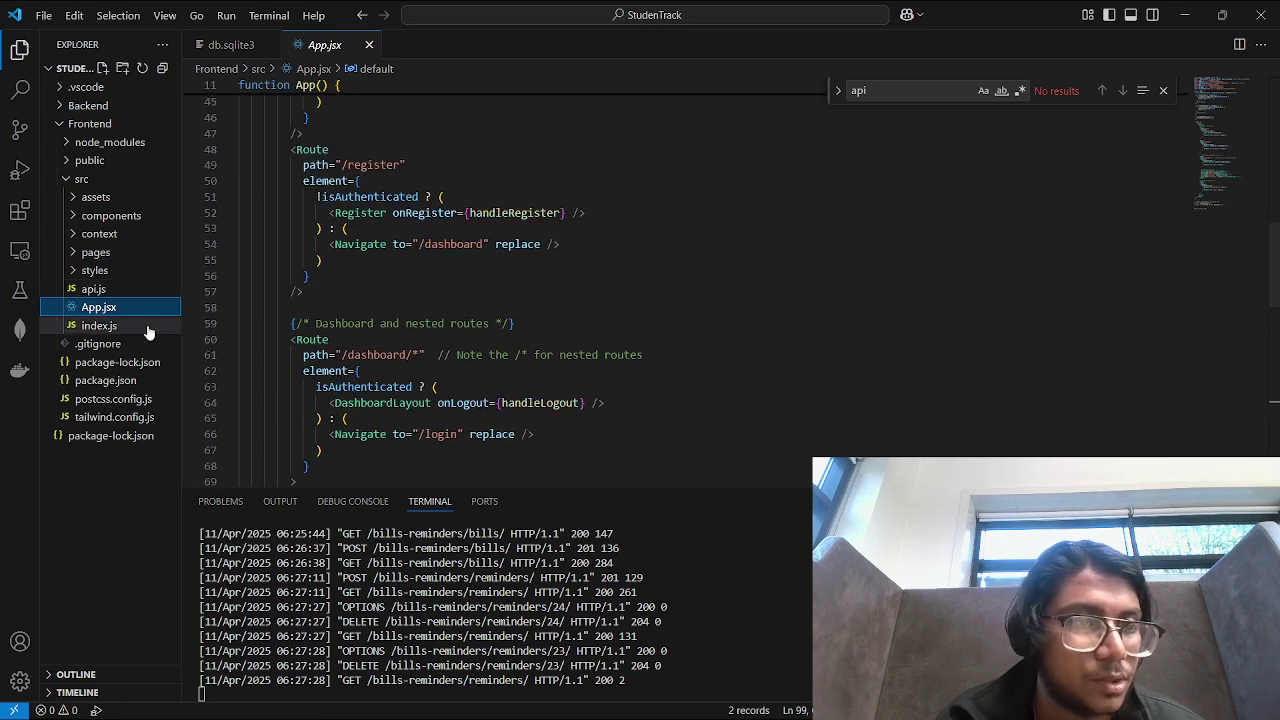
scroll(386, 329, up, 3)
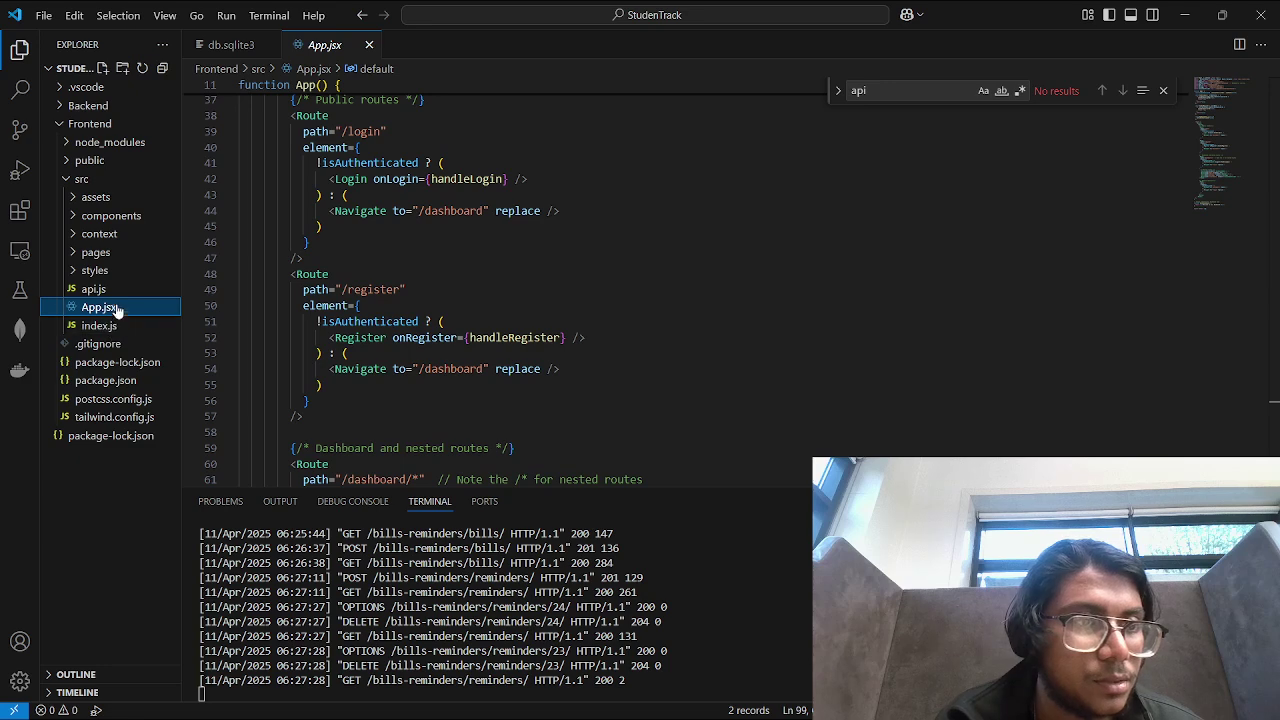
click(92, 106)
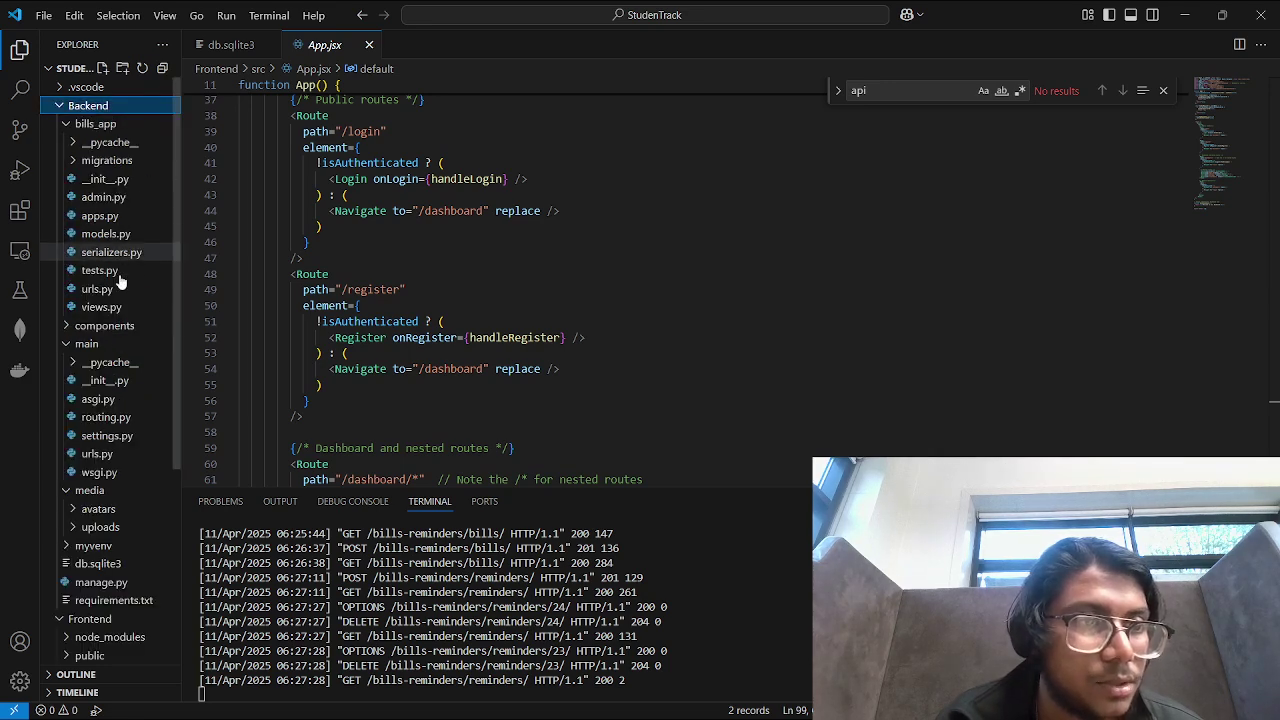
scroll(117, 334, down, 2)
Step: Return to the browser, close the developer tools and examine the dashboard's Bills and Reminders section
click(1184, 15)
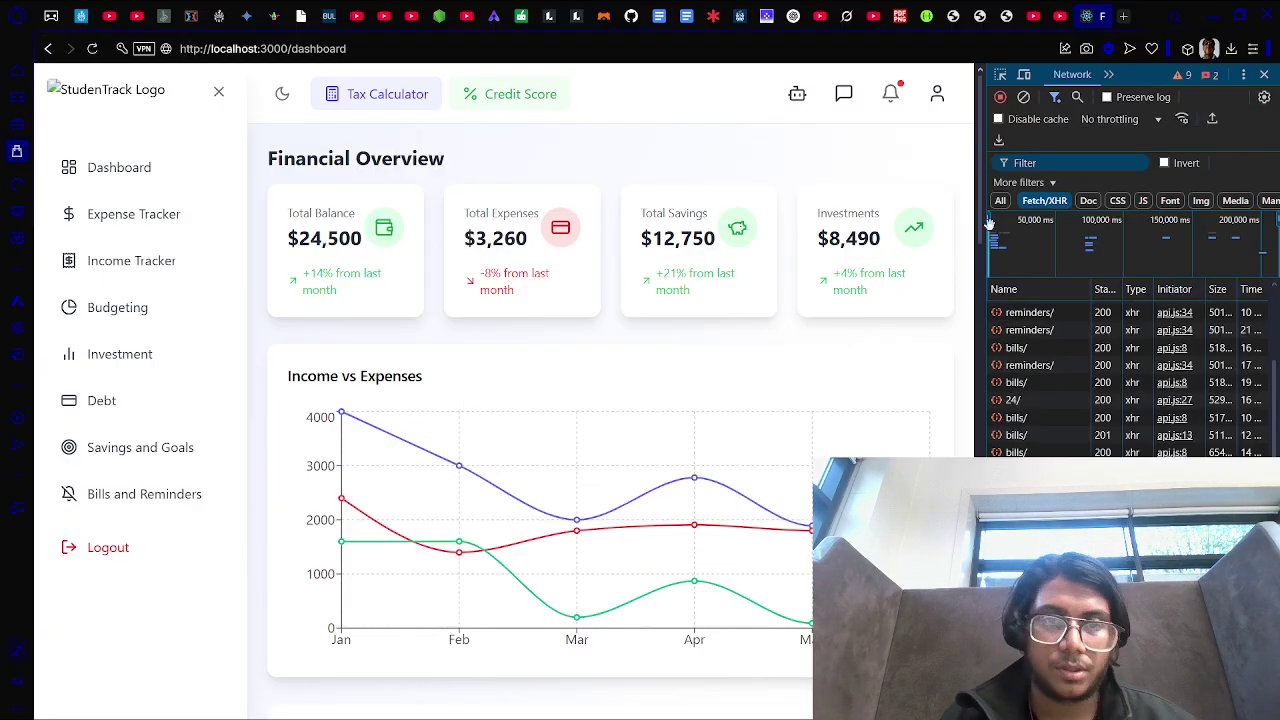
click(1266, 76)
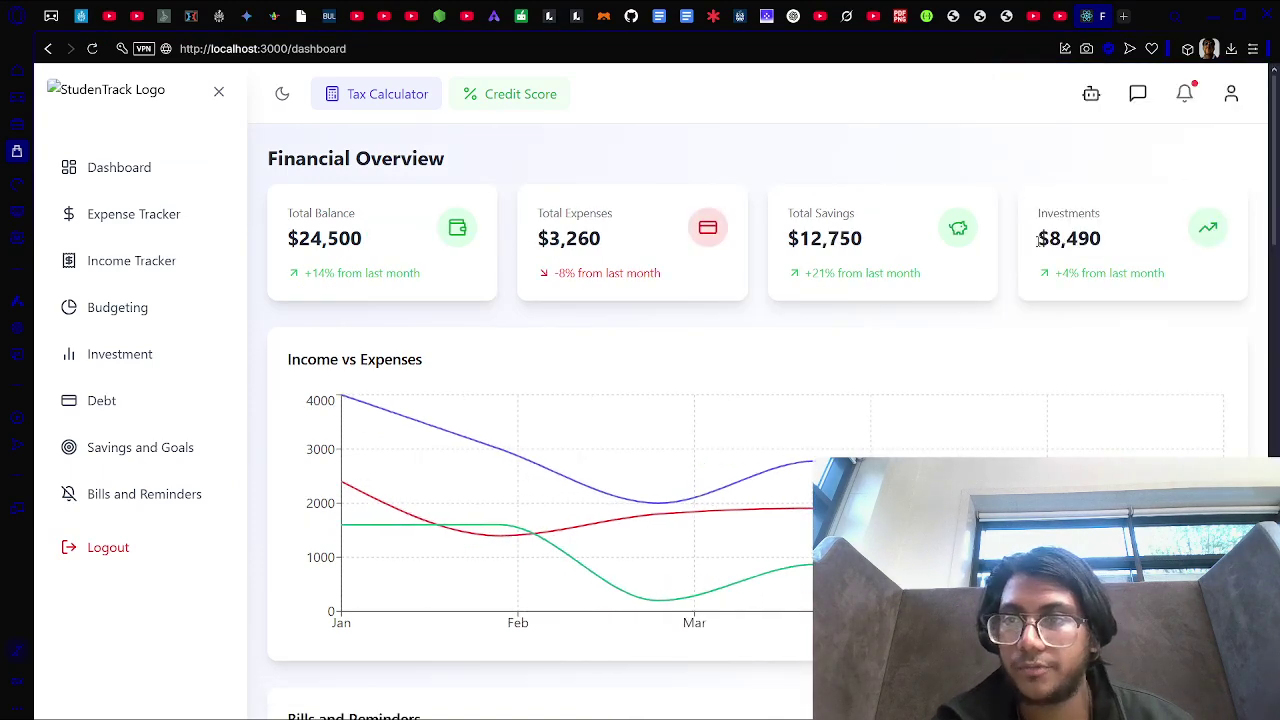
scroll(631, 424, down, 2)
scroll(631, 424, down, 3)
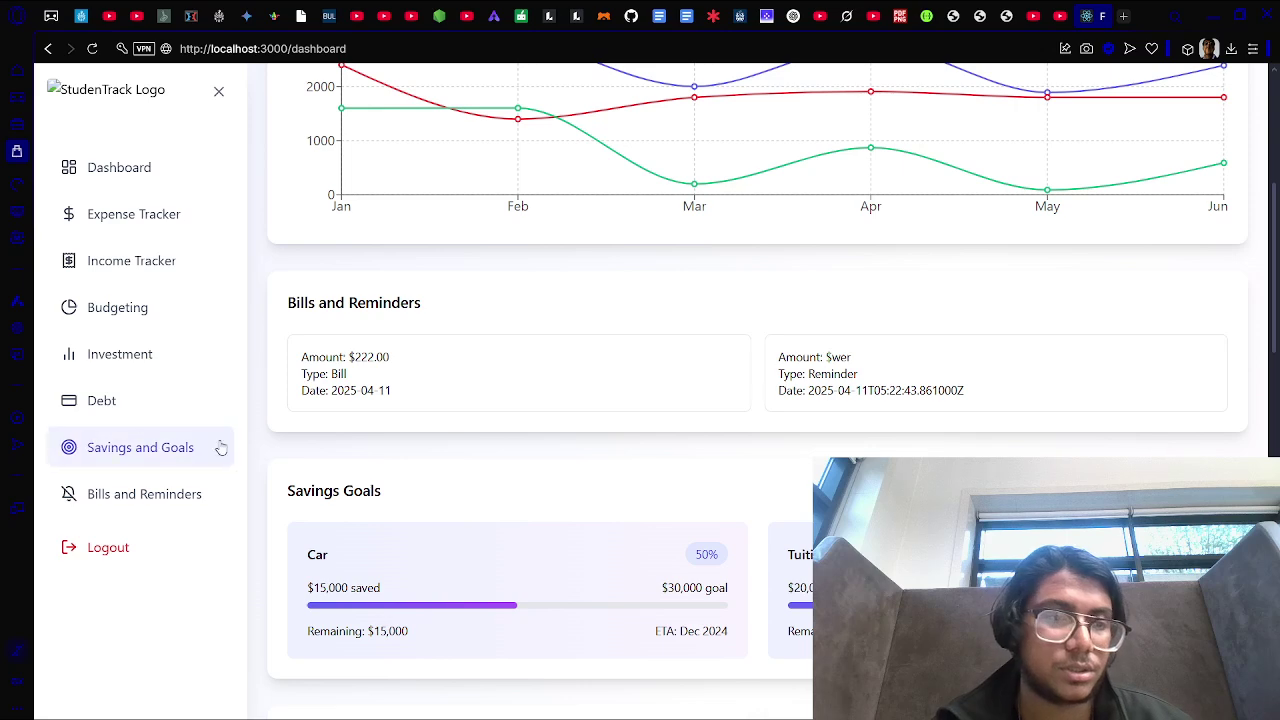
Step: Open the Bills and Reminders page and rename the unpaid food bill as "butter"
click(177, 497)
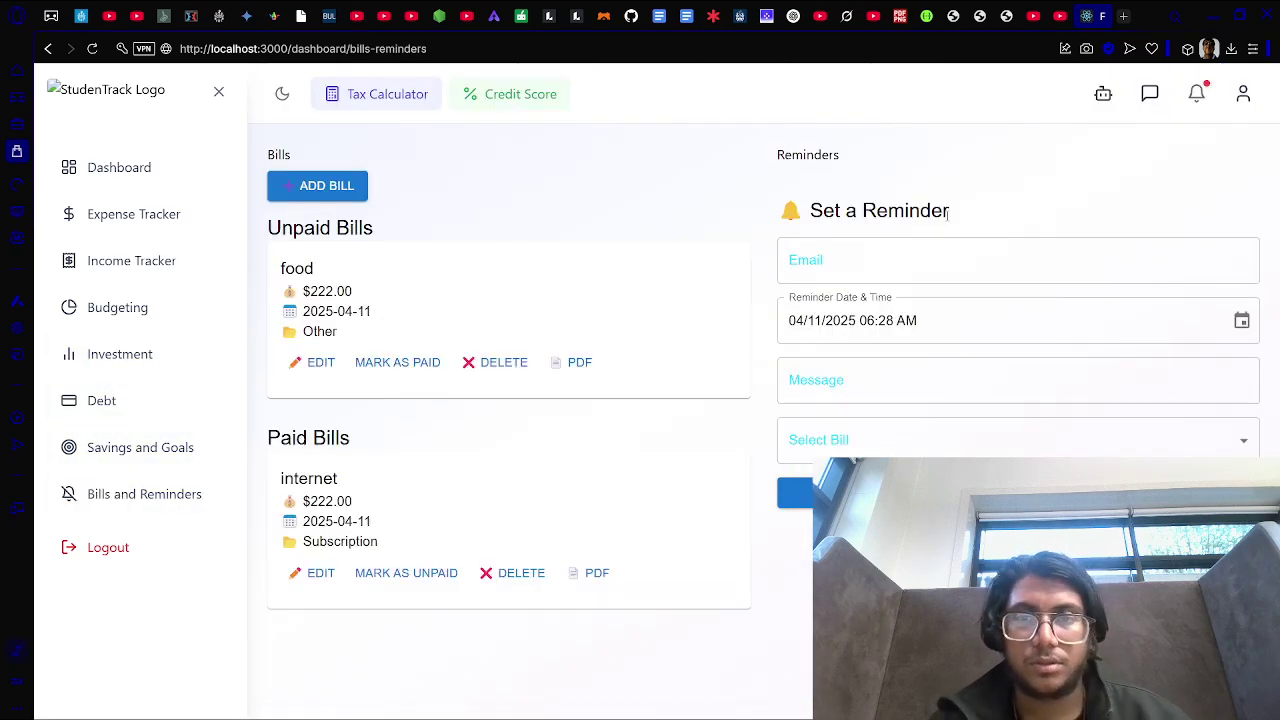
click(320, 366)
click(495, 263)
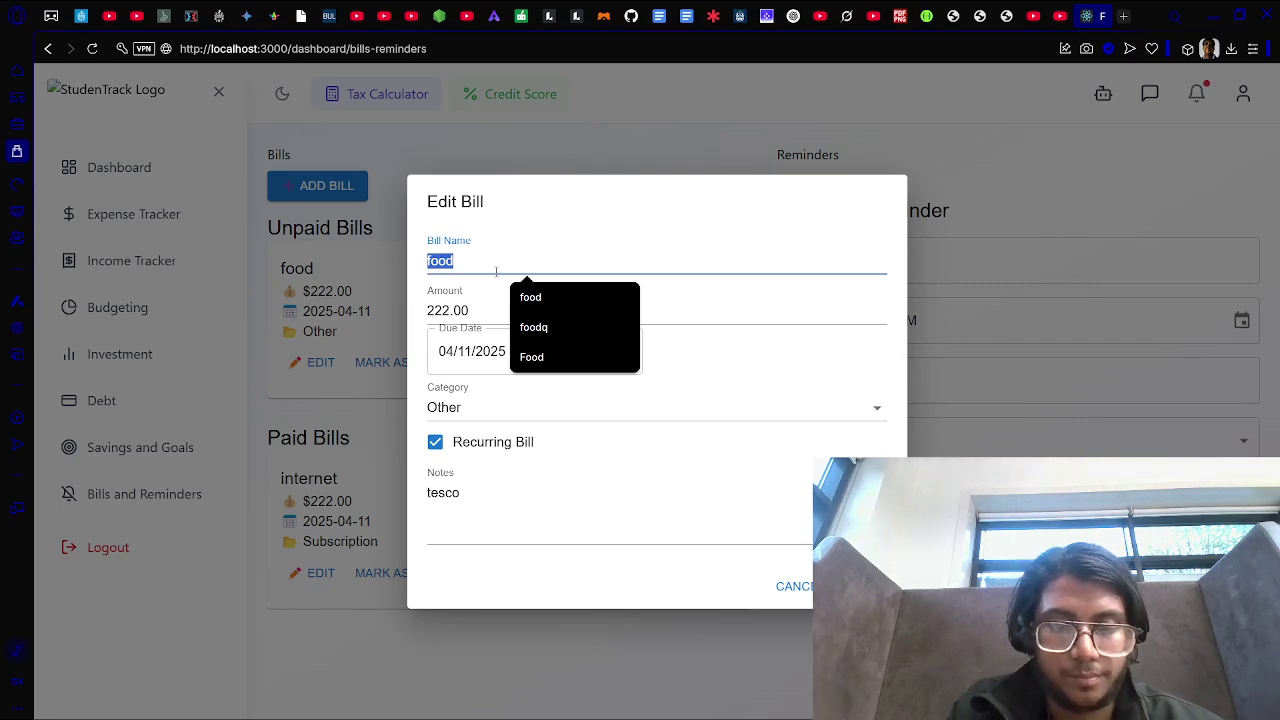
text(but)
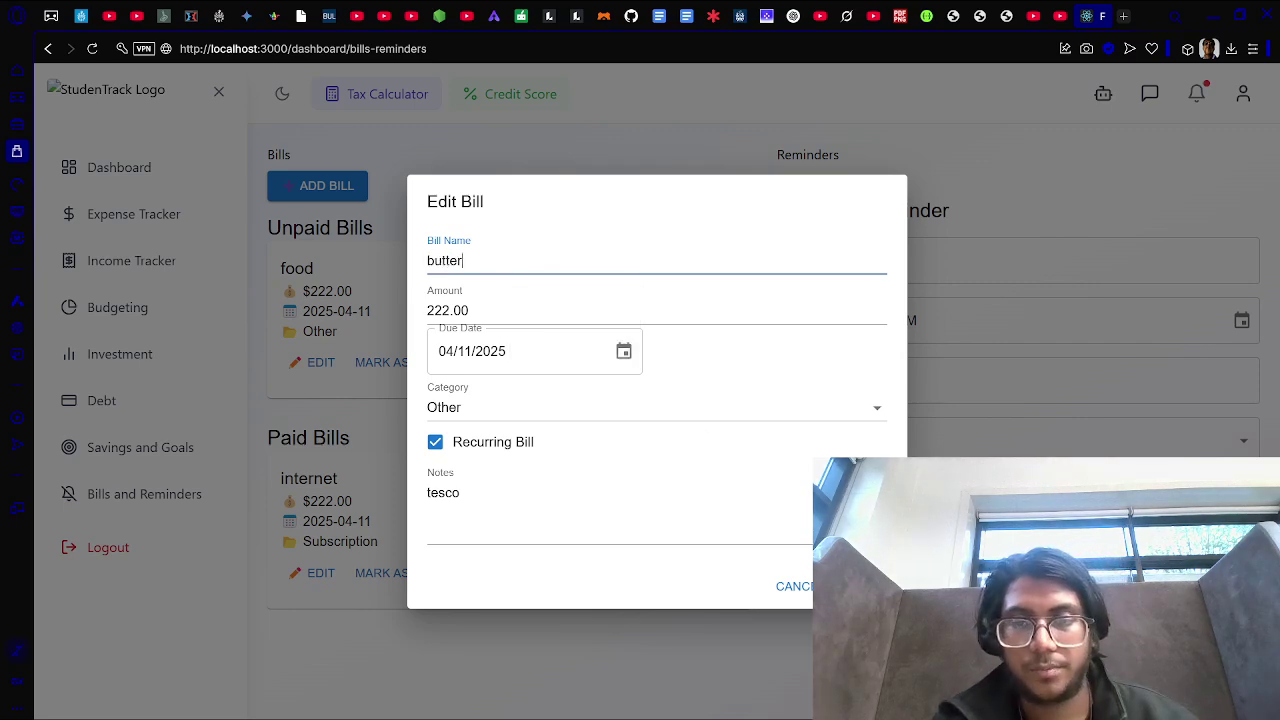
text(ter)
key(Return)
Step: Open the browser's developer tools and display the network activity
right_click(821, 457)
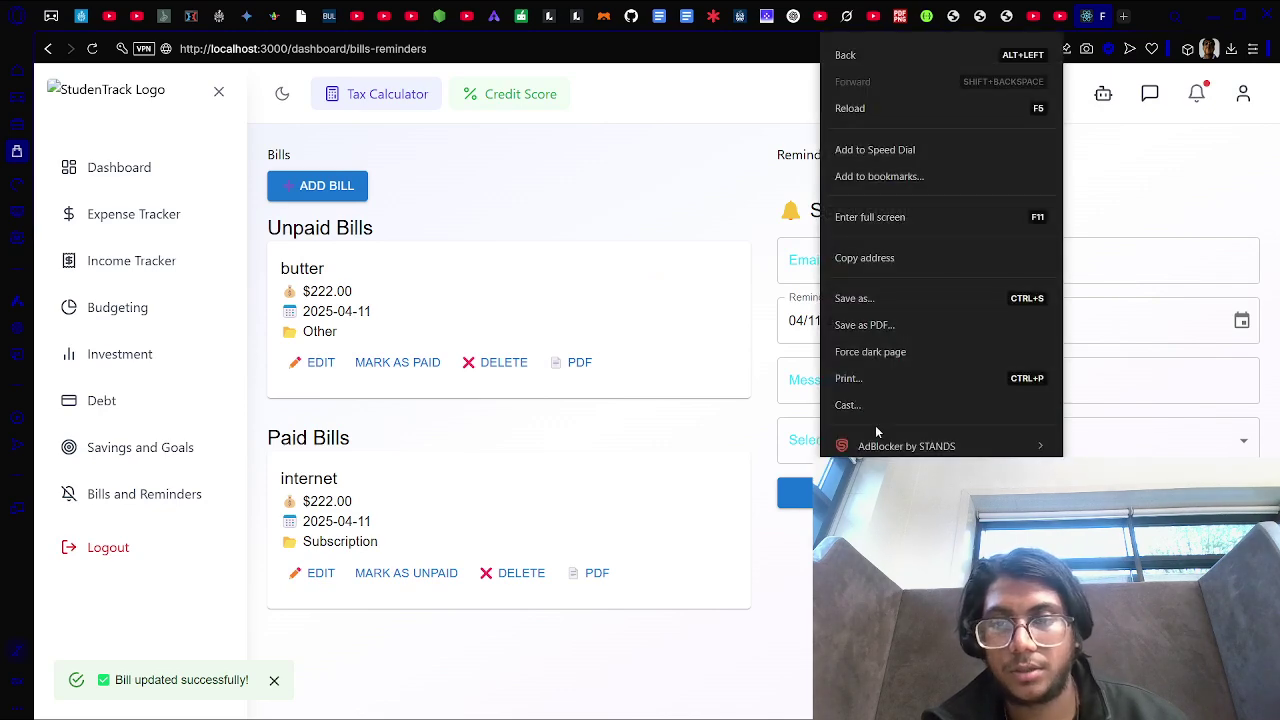
click(880, 472)
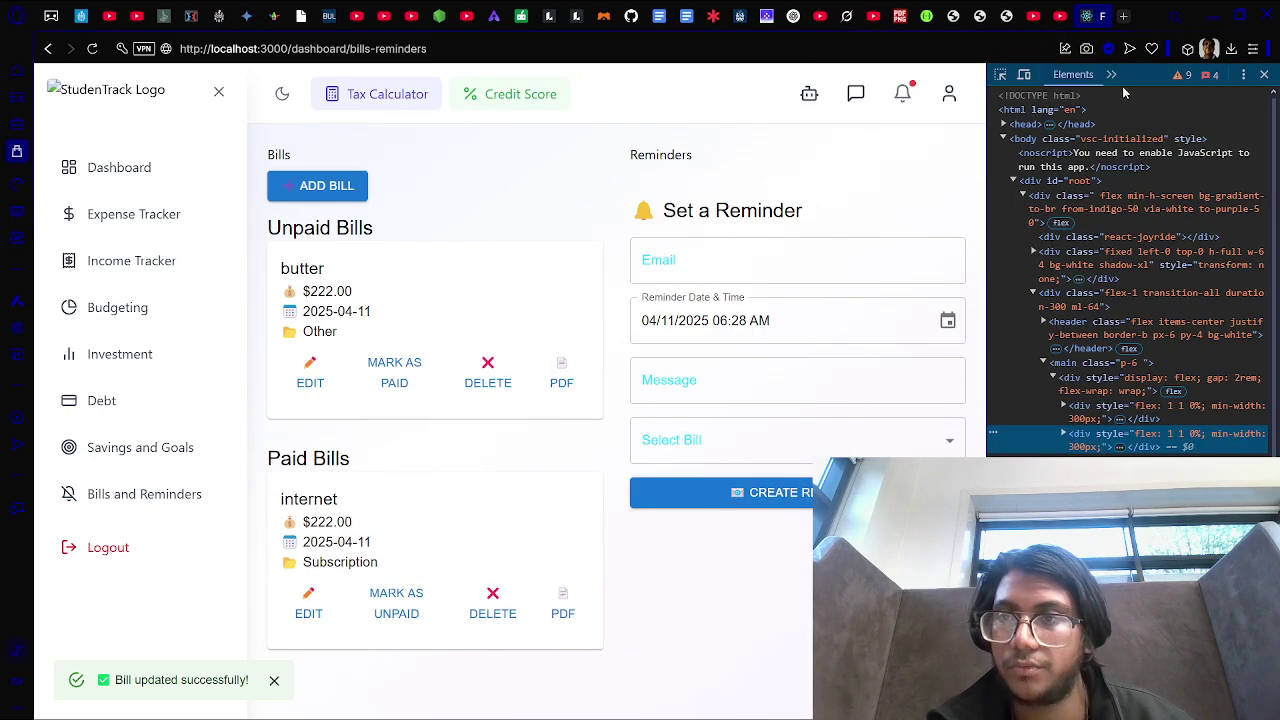
click(1113, 76)
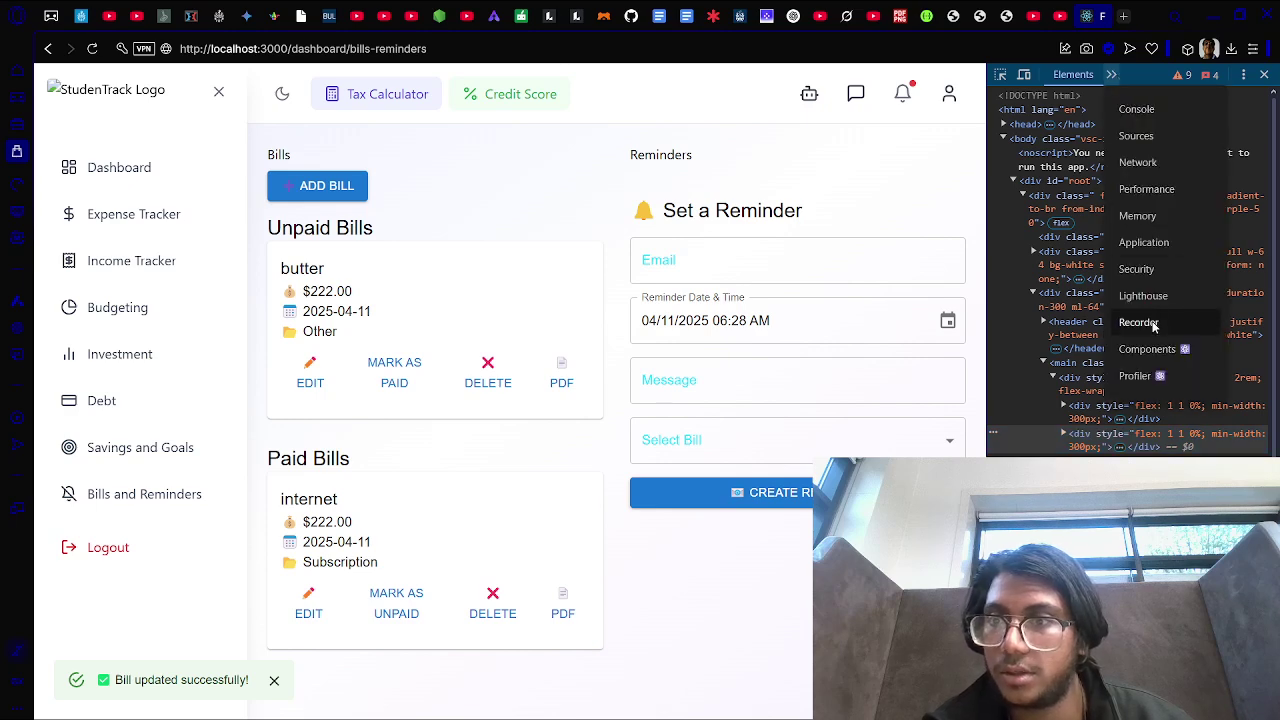
click(1145, 163)
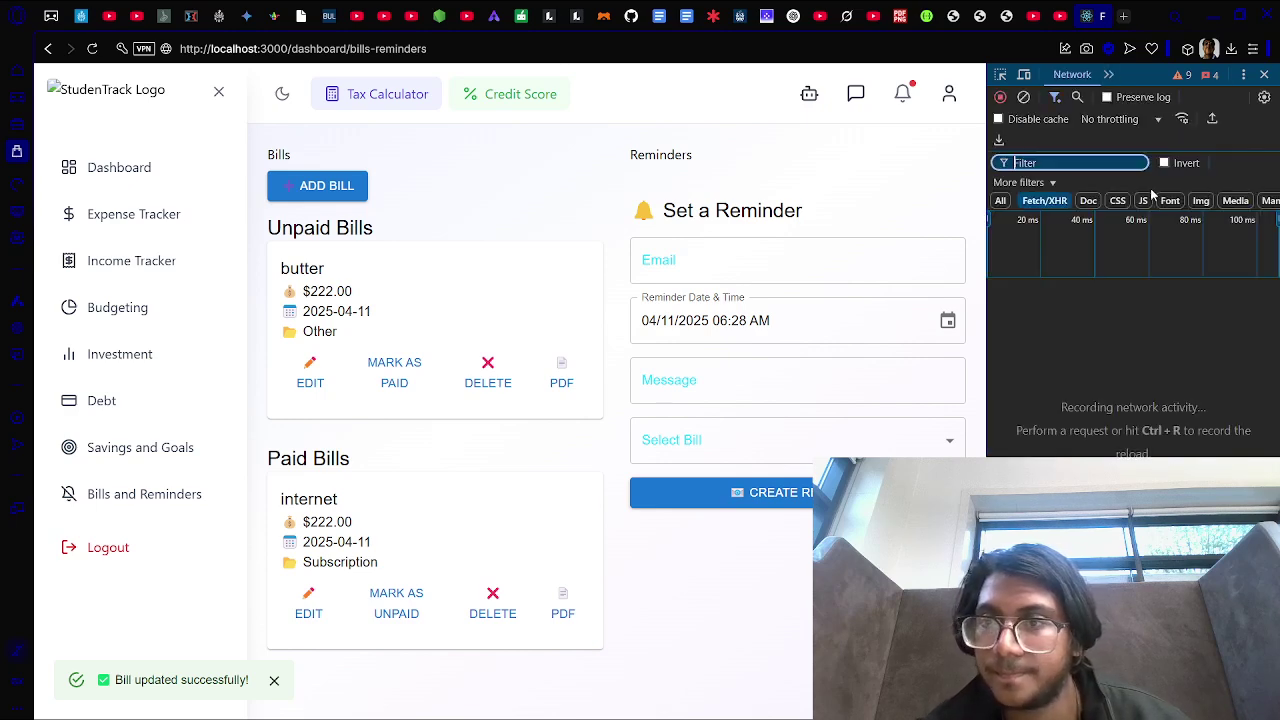
Step: Edit the paid internet bill: shorten its name to "inter", mark it as a recurring bill, and save the update
click(311, 612)
click(330, 262)
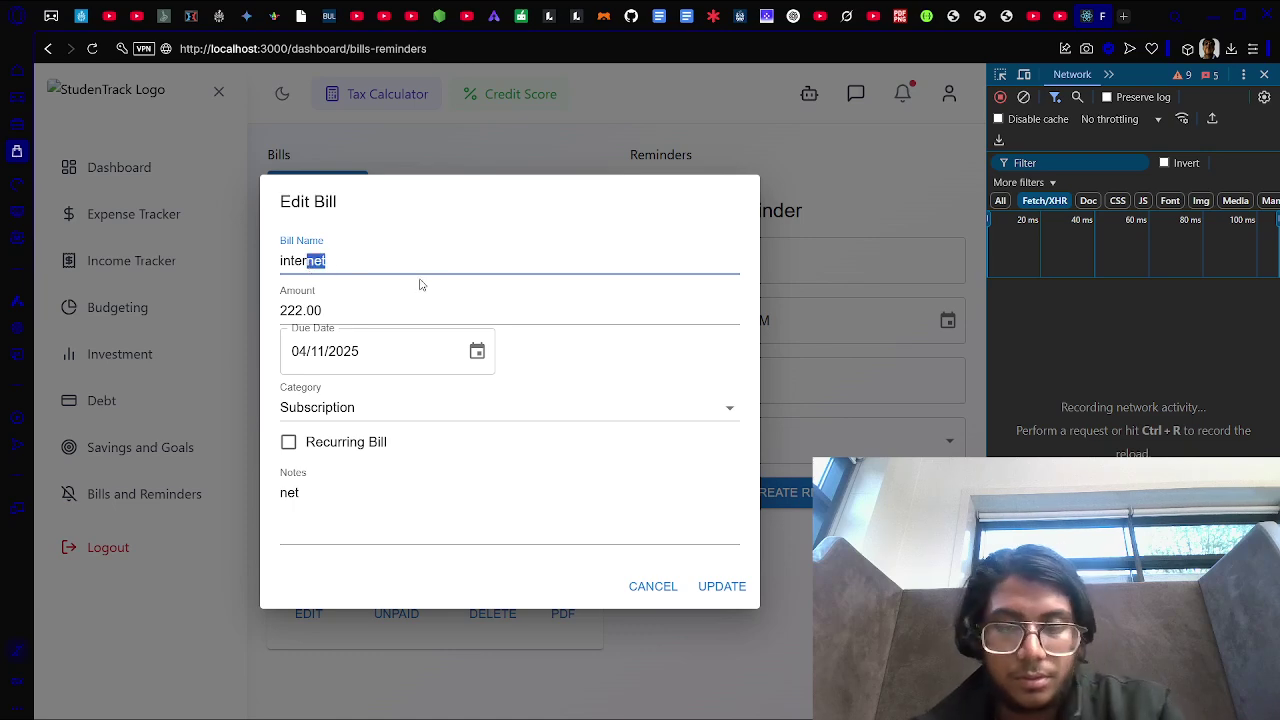
key(BackSpace)
click(289, 442)
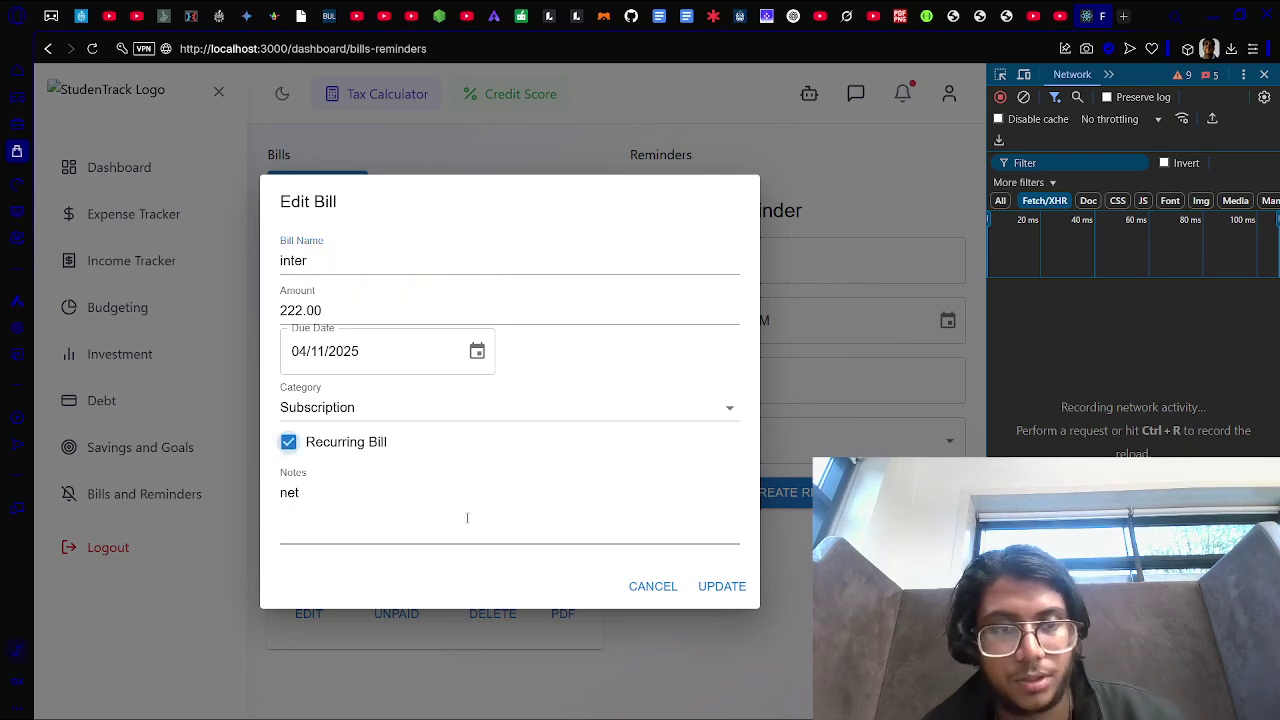
click(735, 597)
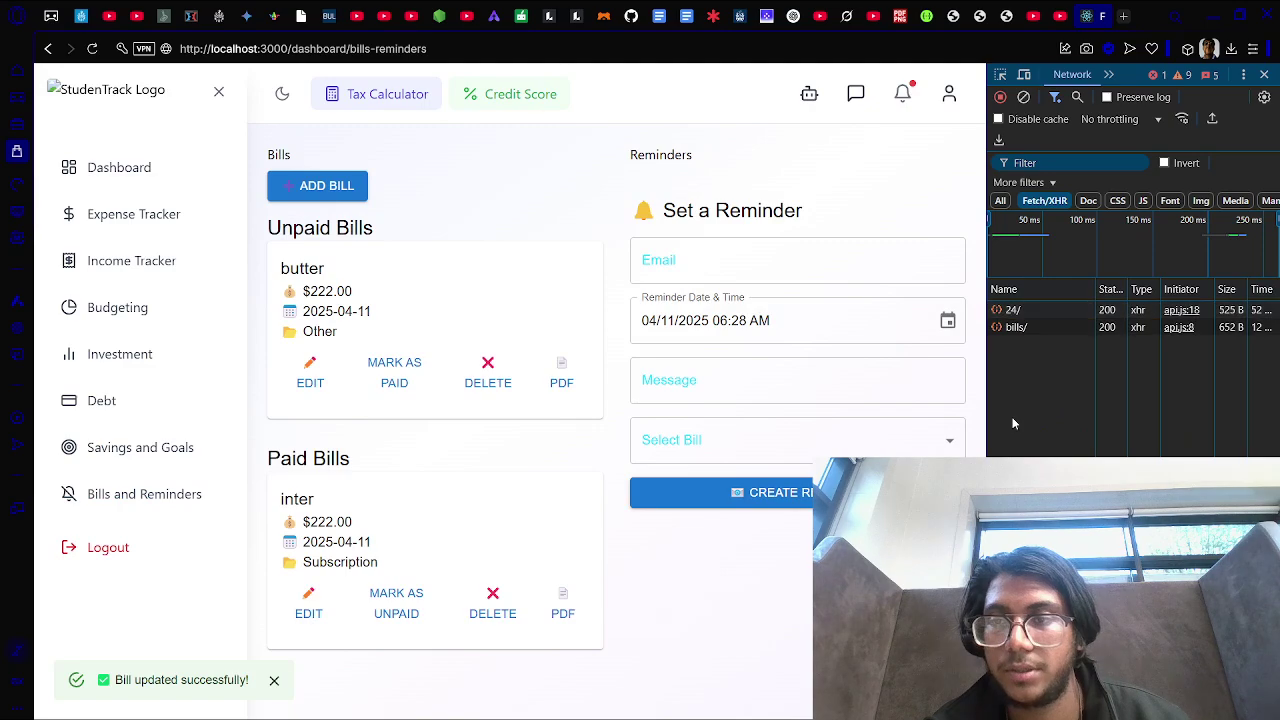
Step: Switch to VS Code and open db.sqlite3 to check the edited bills in the bills_app_bill table, inspecting the butter row's name and id
mouse_move(1010, 718)
click(862, 701)
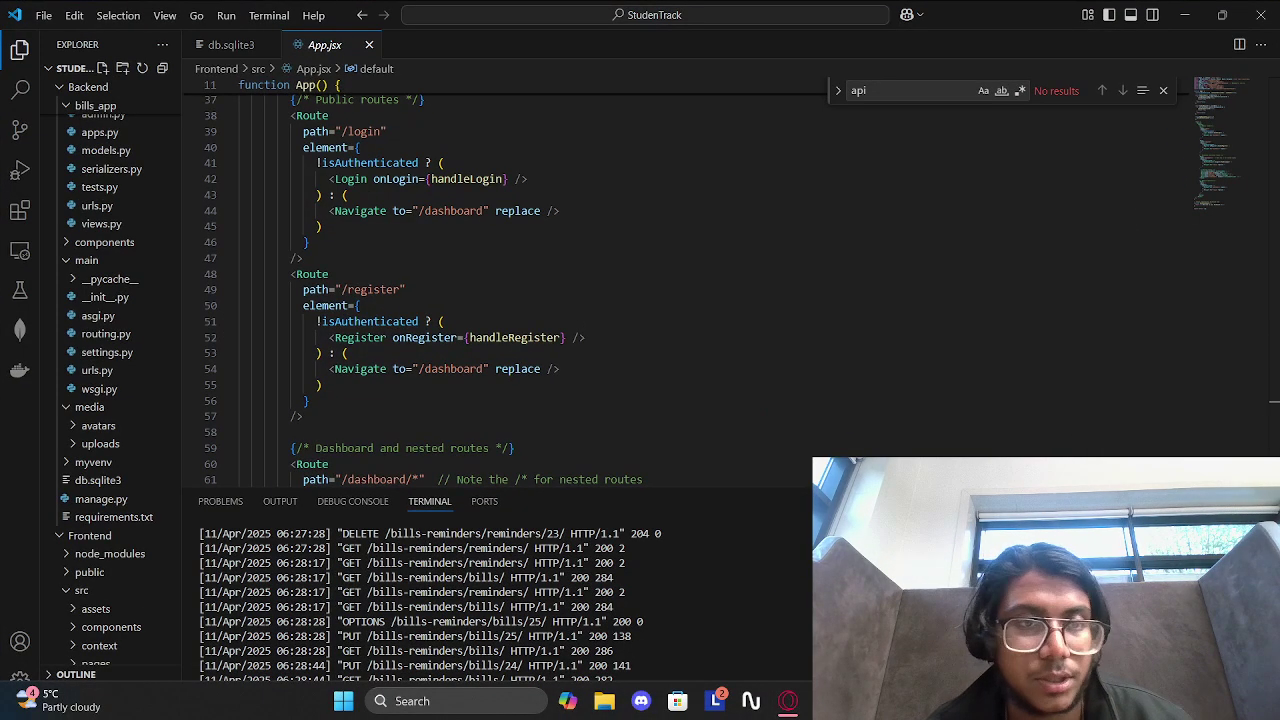
scroll(100, 295, up, 2)
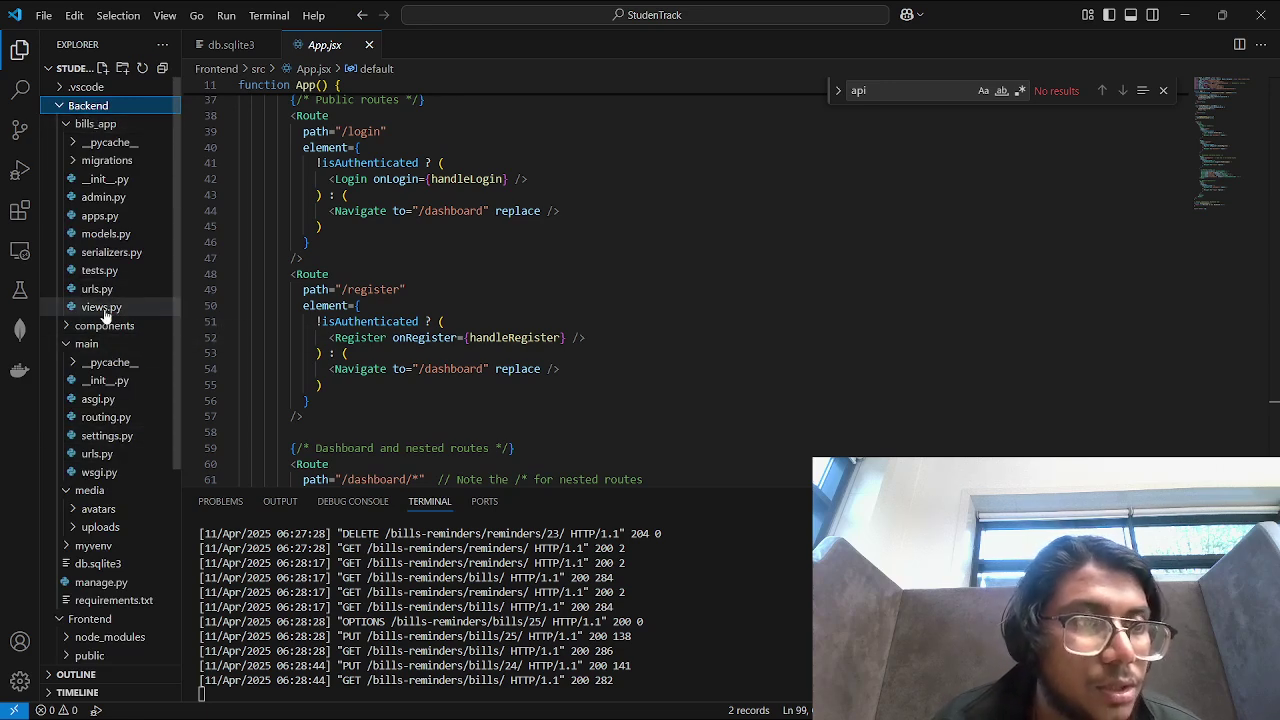
click(108, 124)
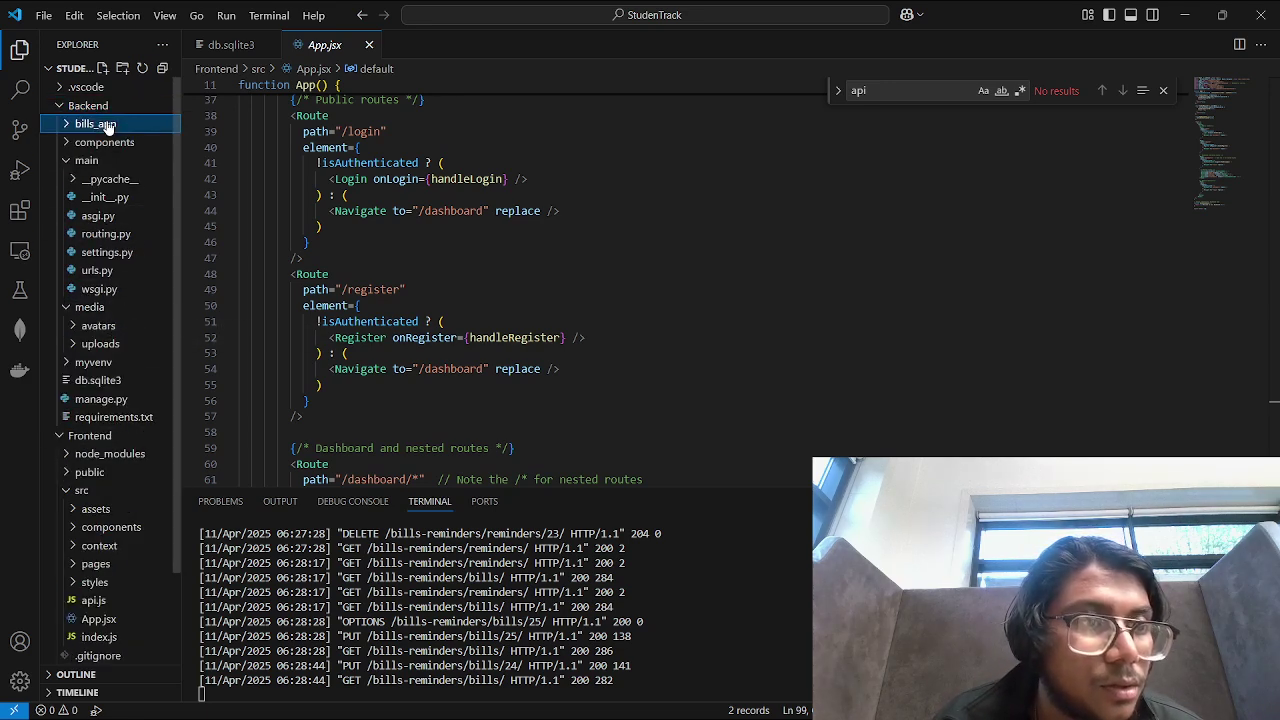
click(101, 398)
click(98, 380)
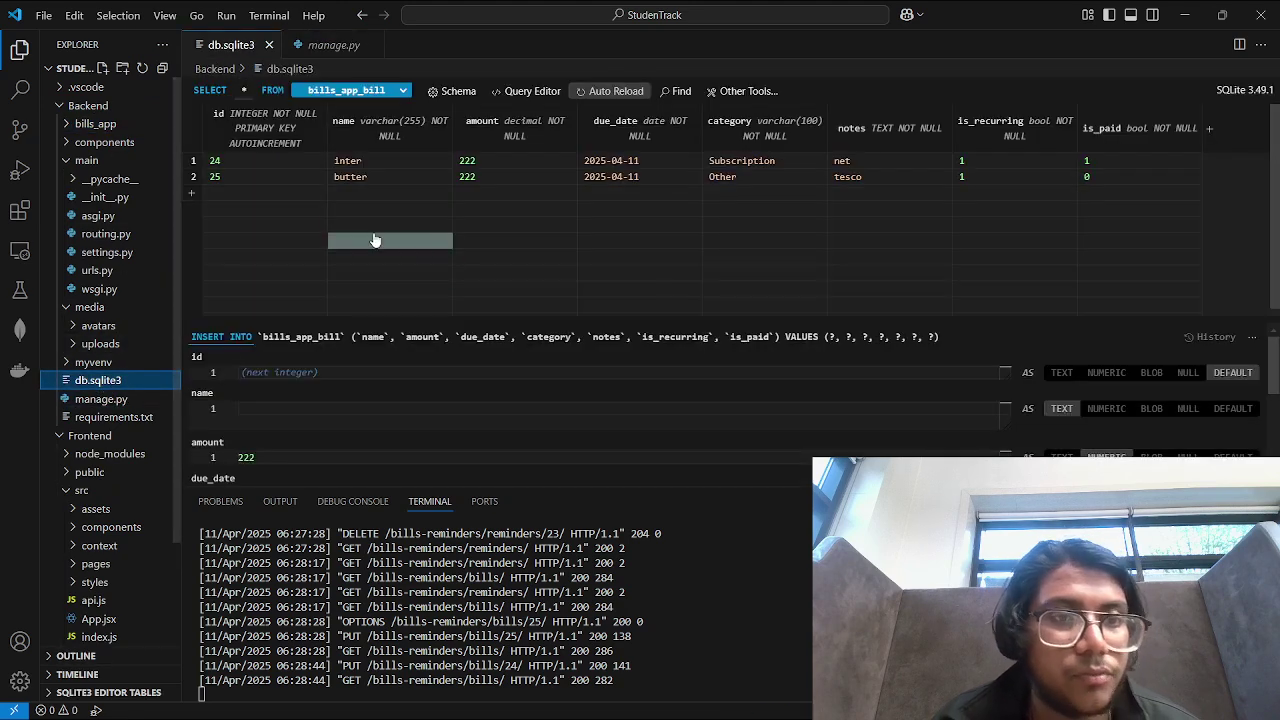
click(393, 180)
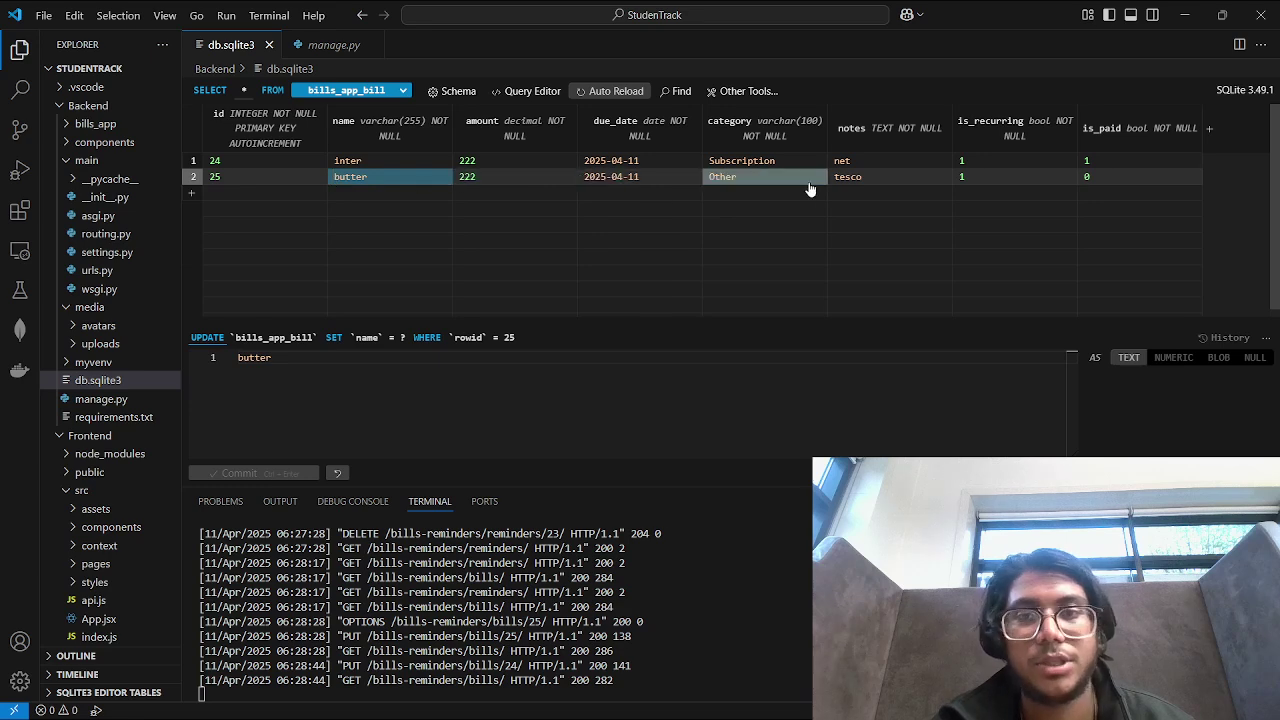
click(240, 177)
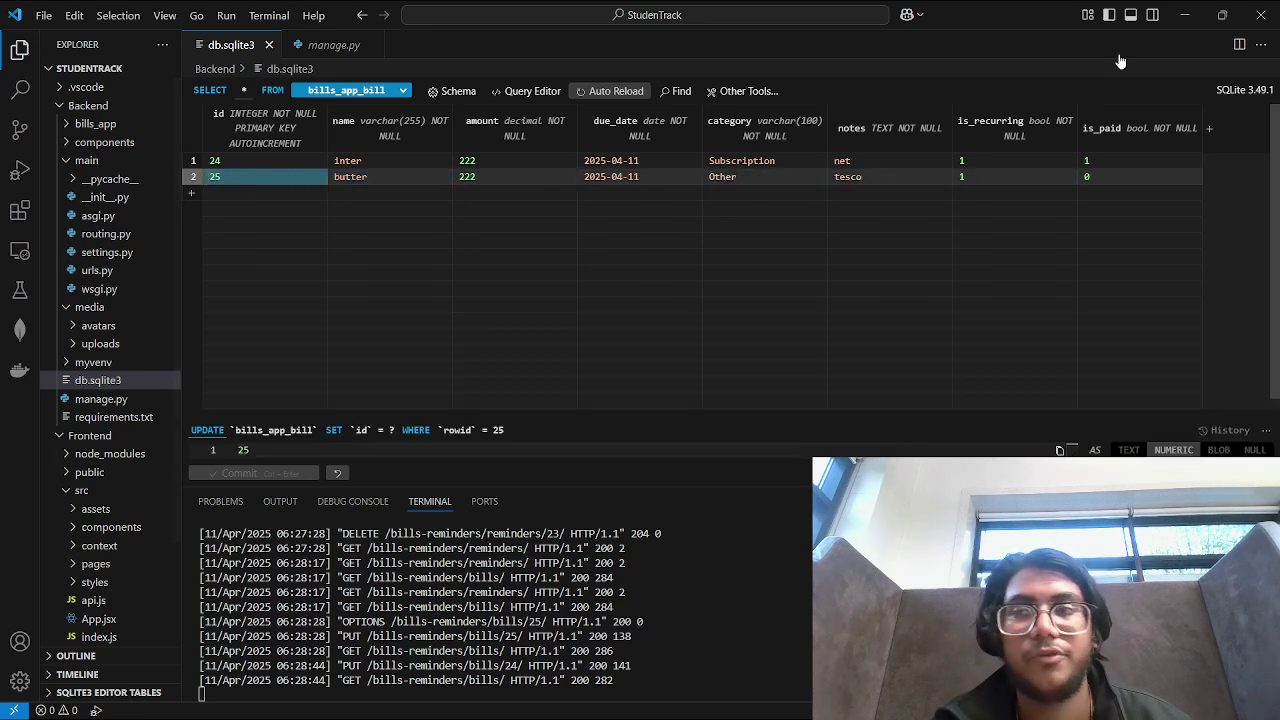
Step: Return to the browser, close the developer tools and open the Dashboard page
click(1184, 15)
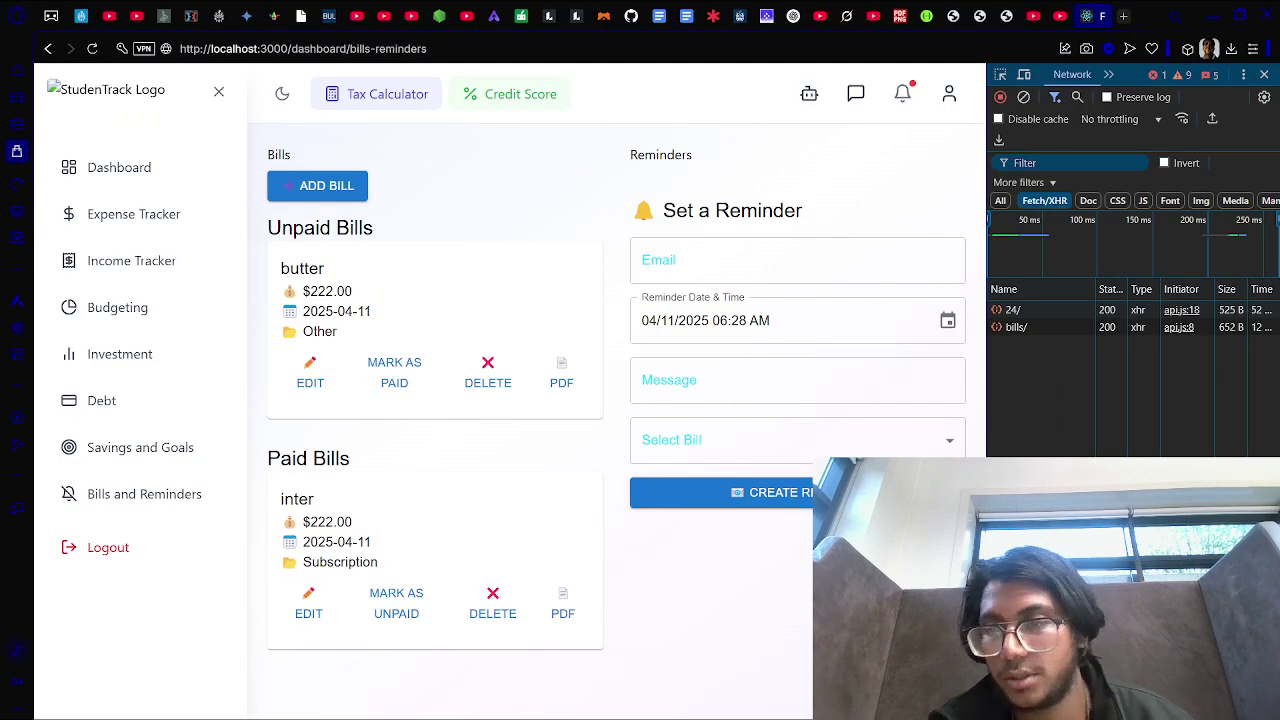
click(1264, 75)
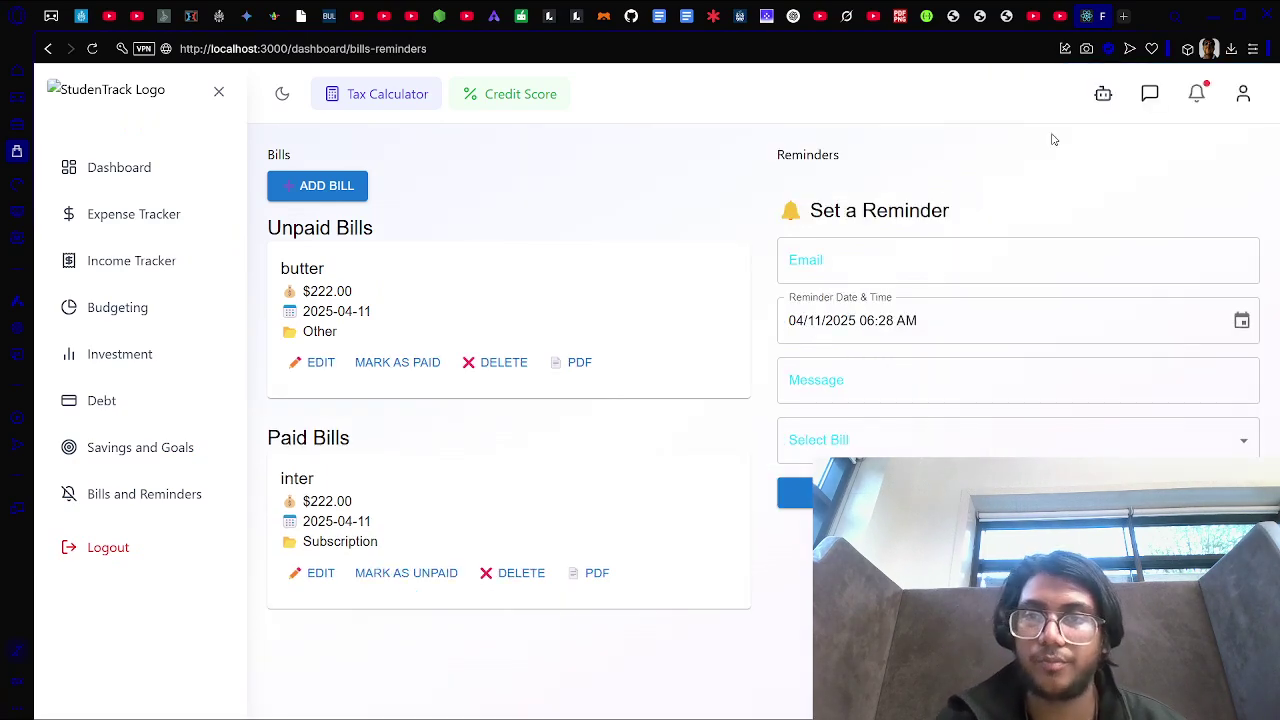
click(143, 175)
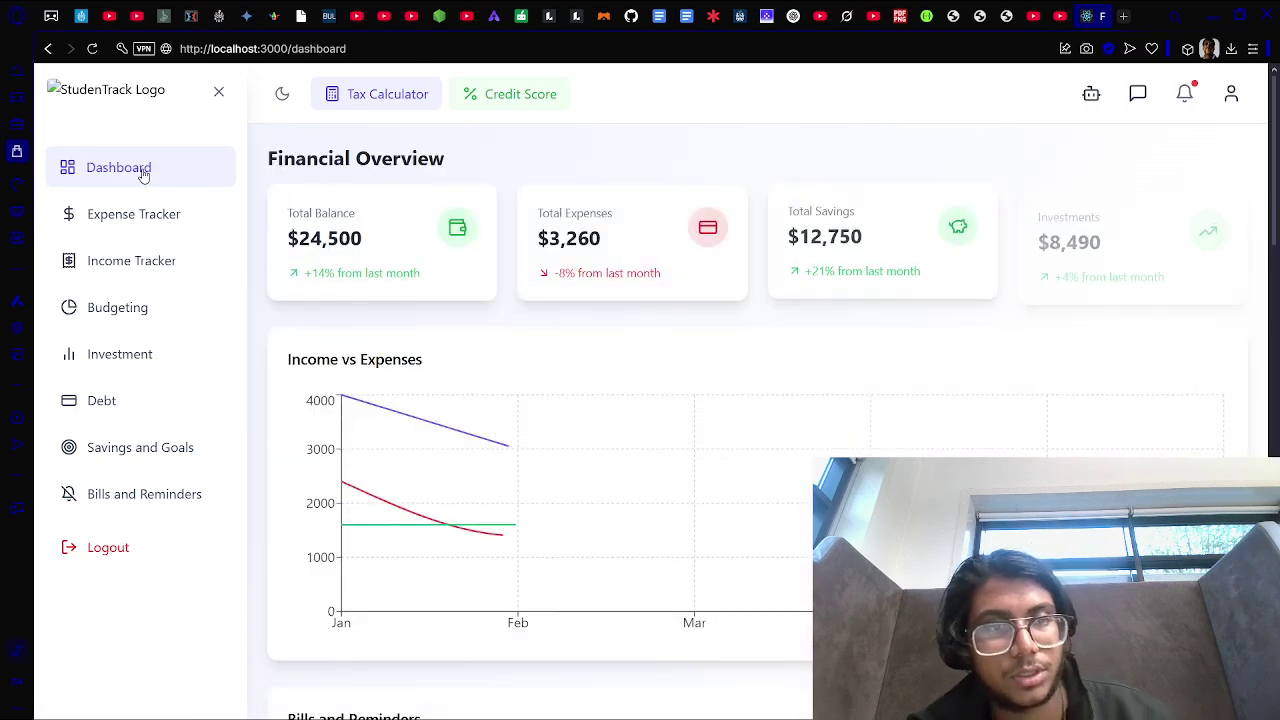
Step: Open the Debt page and look over its debt summary and charts
click(126, 408)
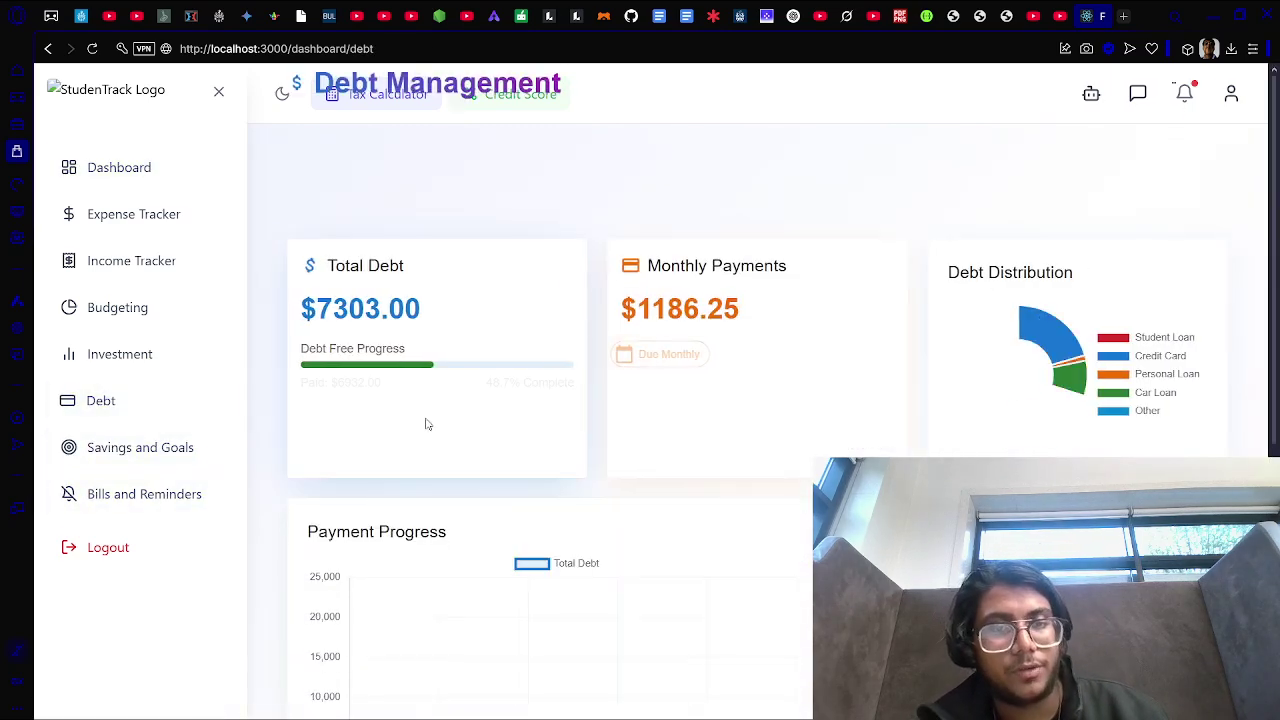
scroll(717, 464, down, 3)
scroll(337, 463, up, 3)
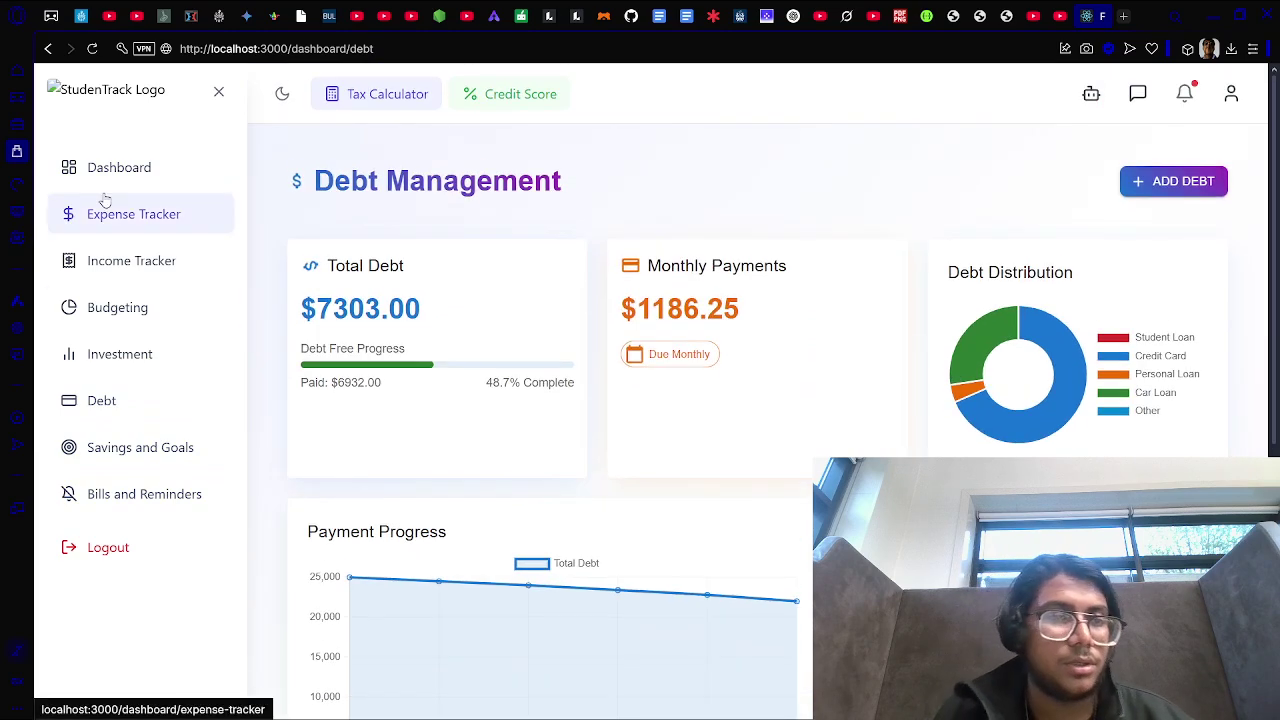
Step: Go back to the Dashboard page and review its Bills and Reminders section
click(155, 181)
scroll(757, 357, down, 5)
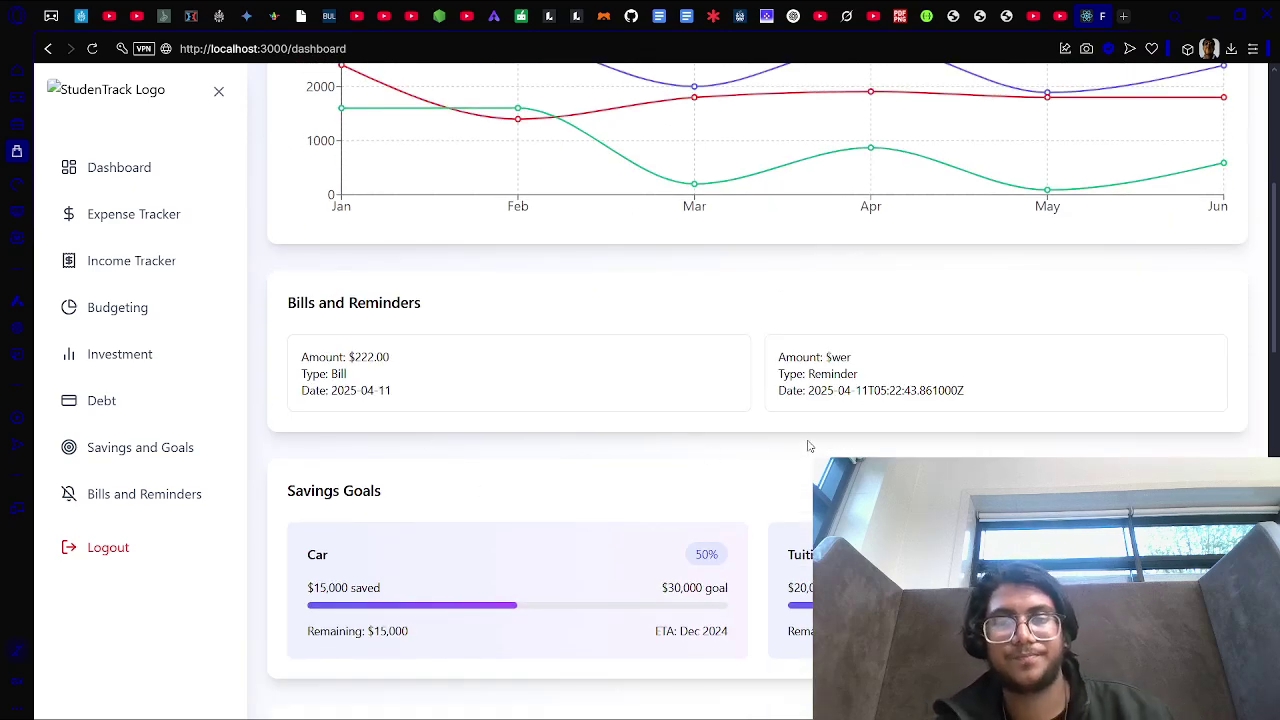
scroll(807, 445, up, 5)
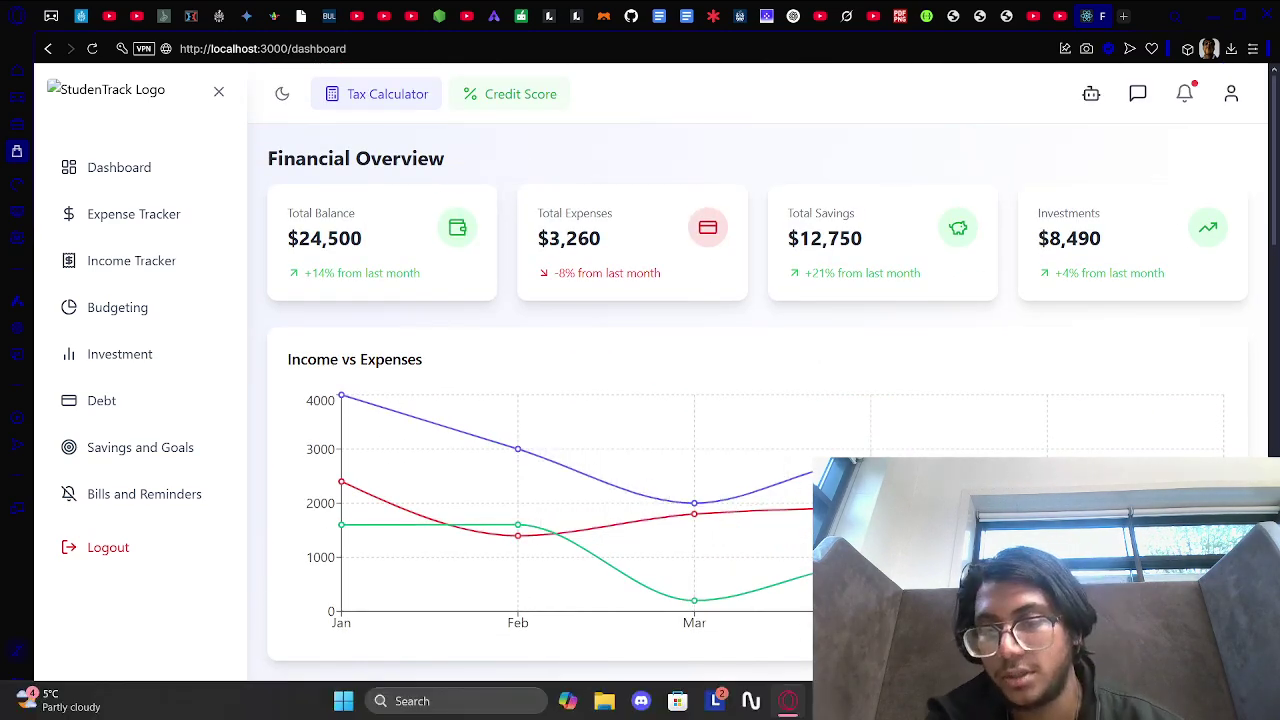
click(898, 701)
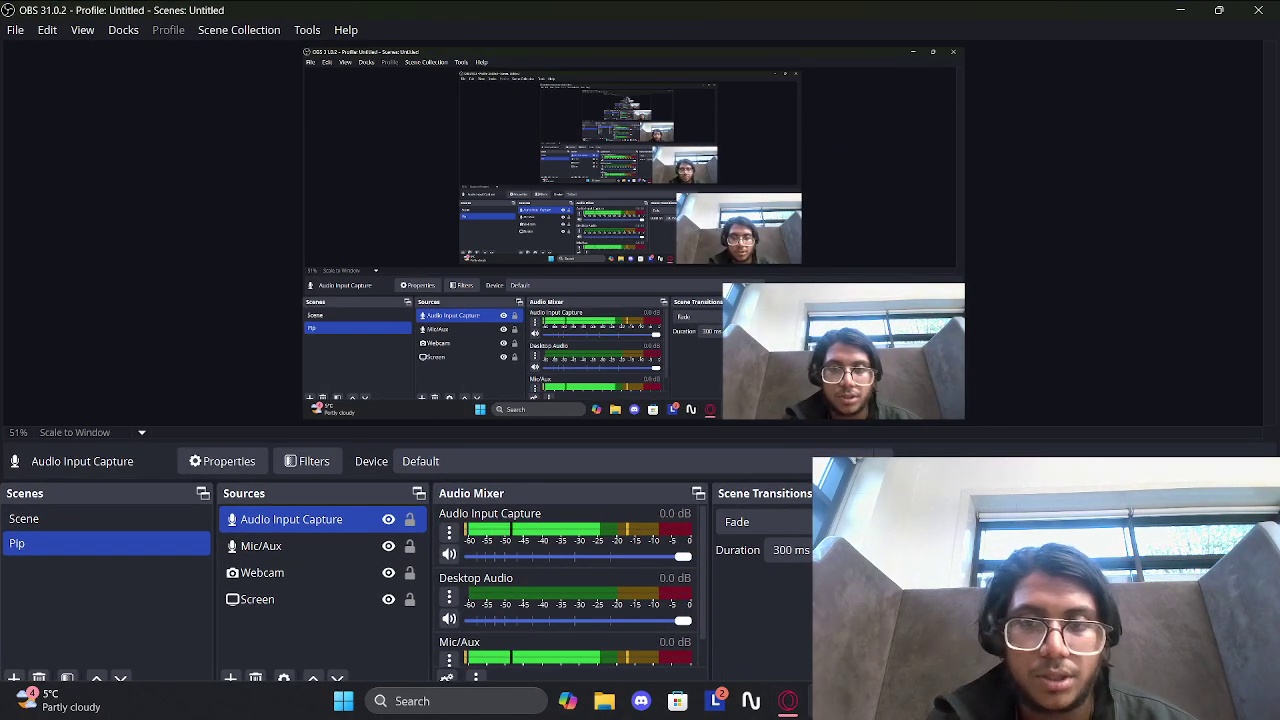